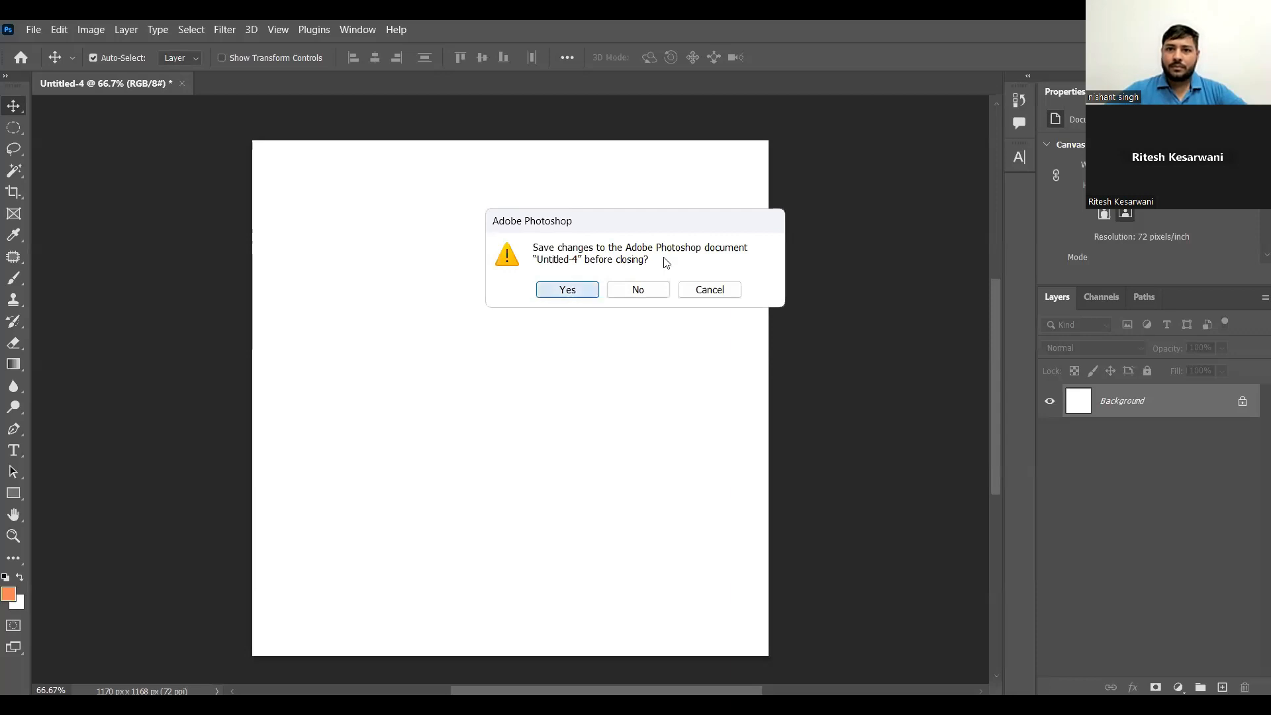
- Close the Untitled-4 document without saving its changes
{"action": "key", "text": "Return"}
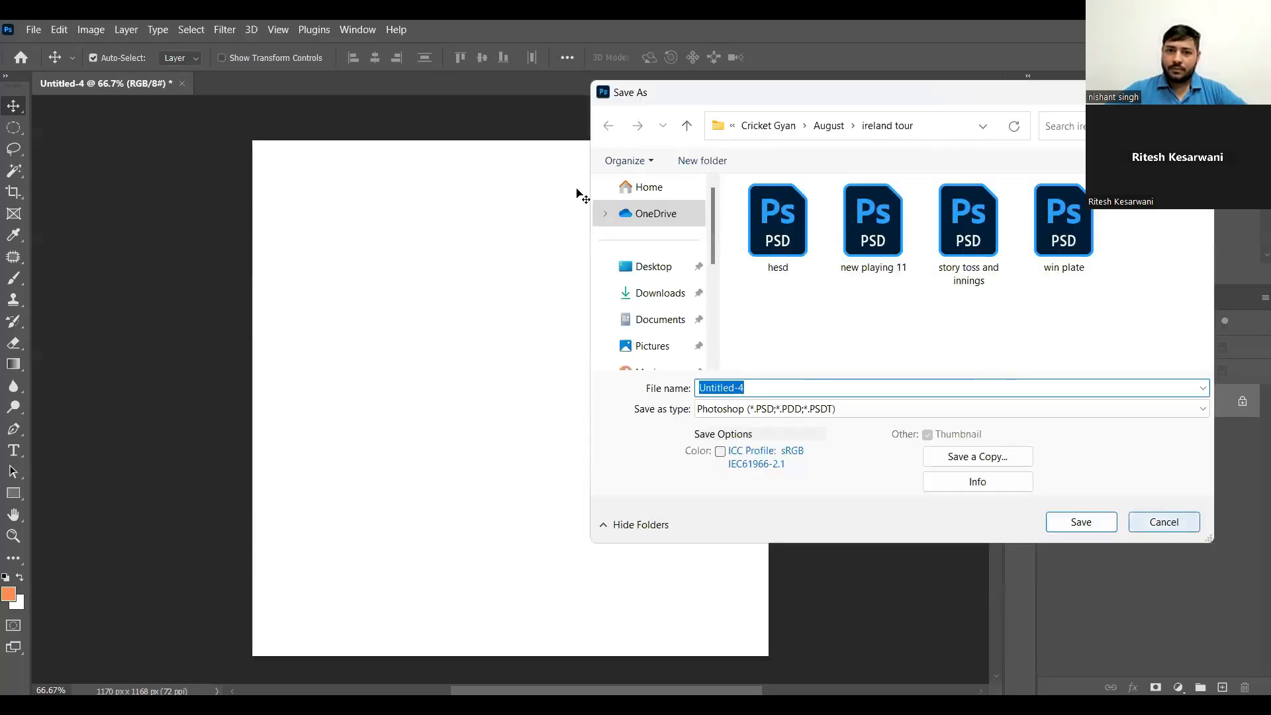
{"action": "key", "text": "Escape"}
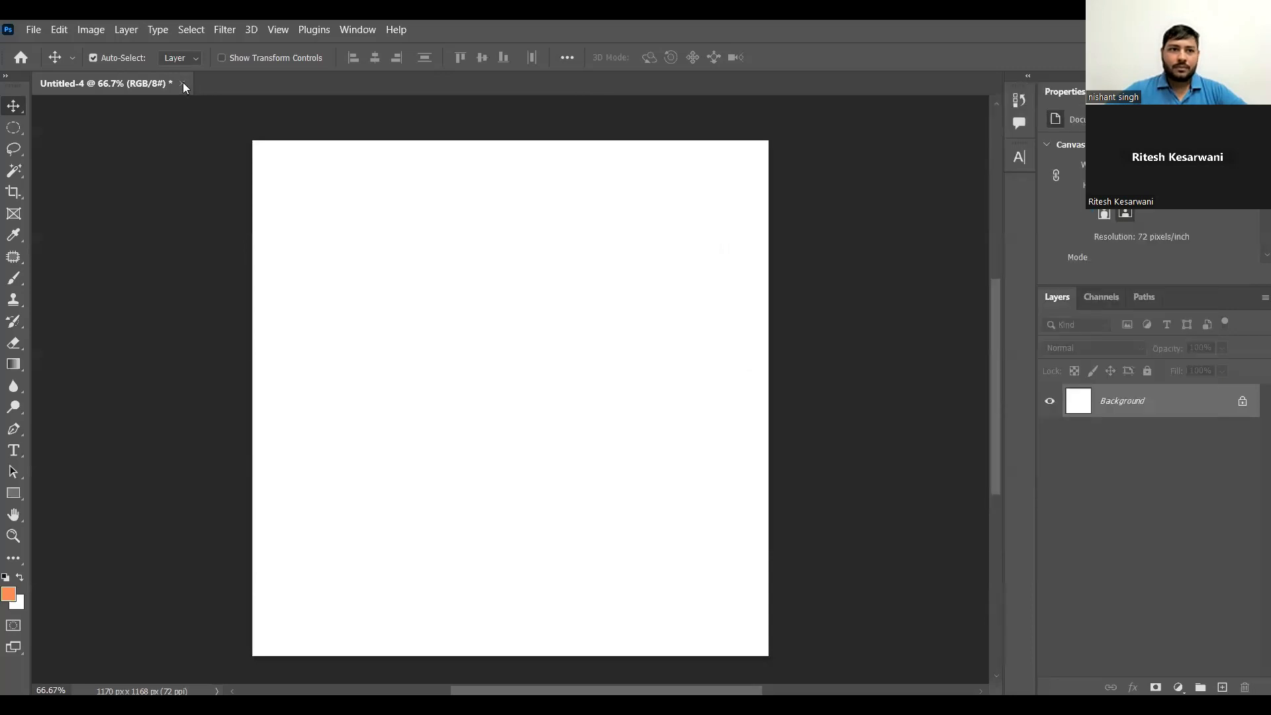
{"action": "left_click", "coordinate": [183, 84]}
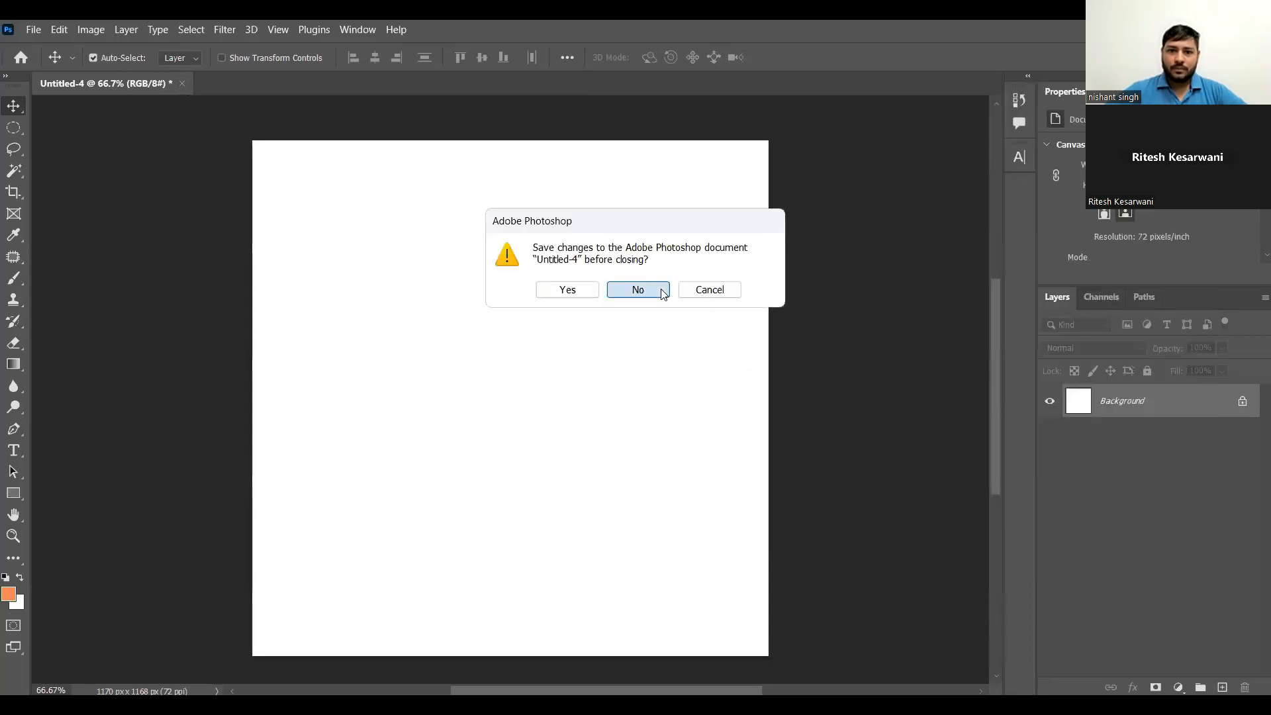
{"action": "key", "text": "Return"}
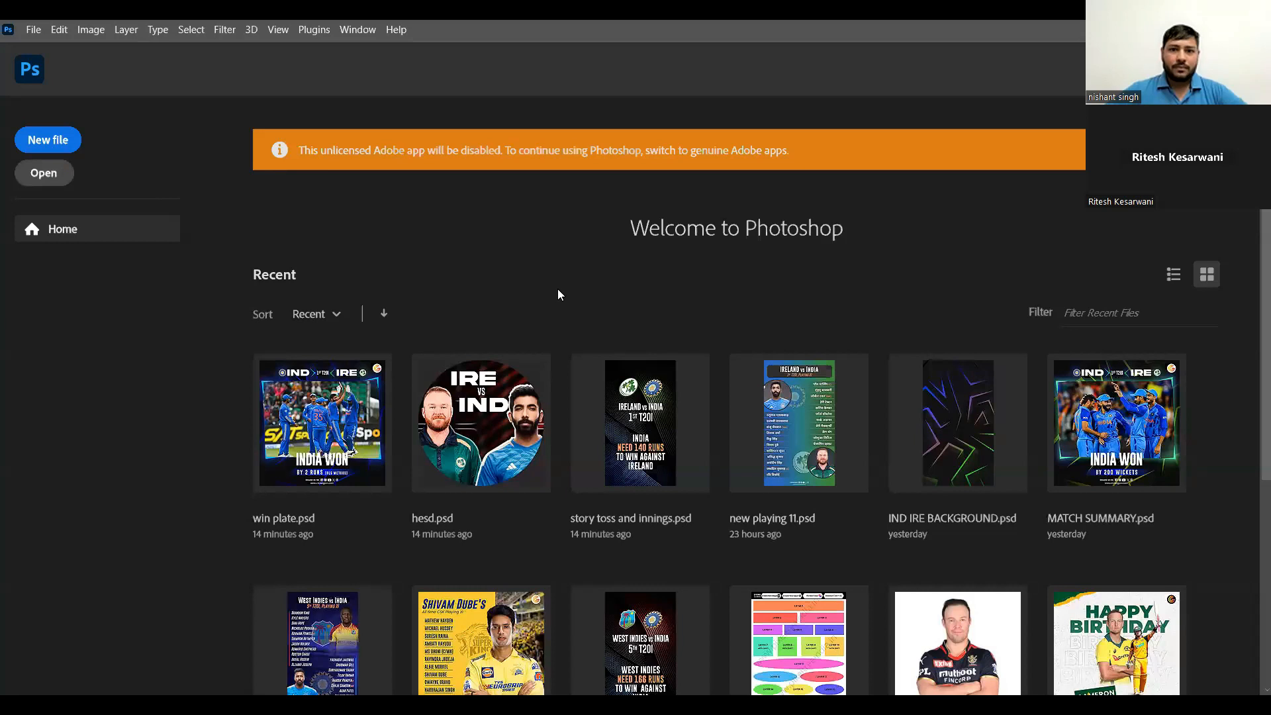
{"action": "key", "text": "ctrl+o"}
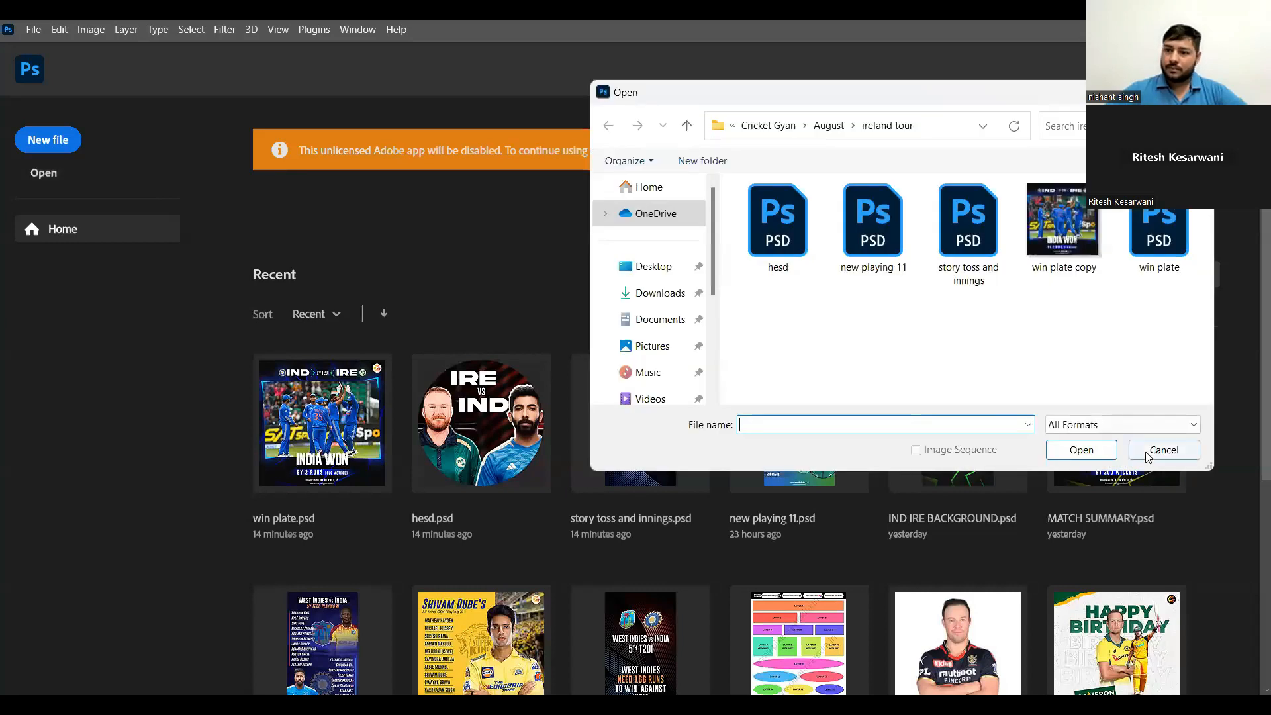
{"action": "key", "text": "Escape"}
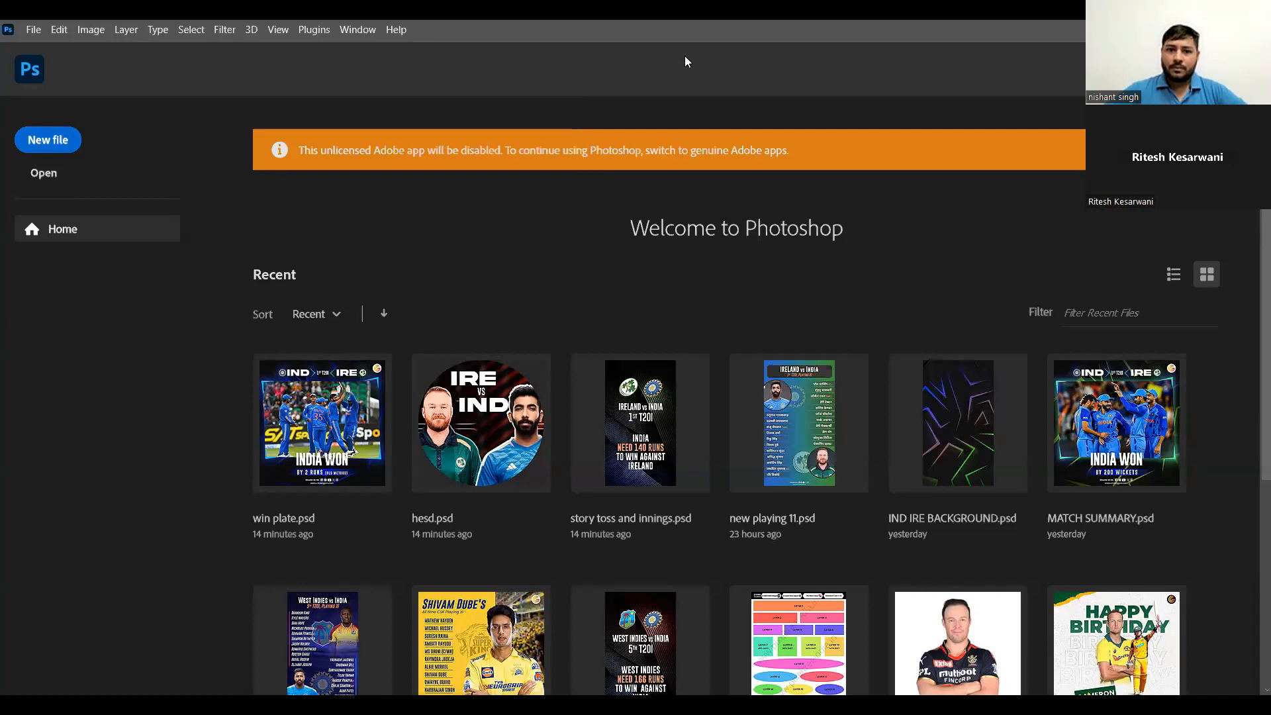
- Create a new document 1080 pixels wide and 1080 pixels high
{"action": "key", "text": "ctrl+n"}
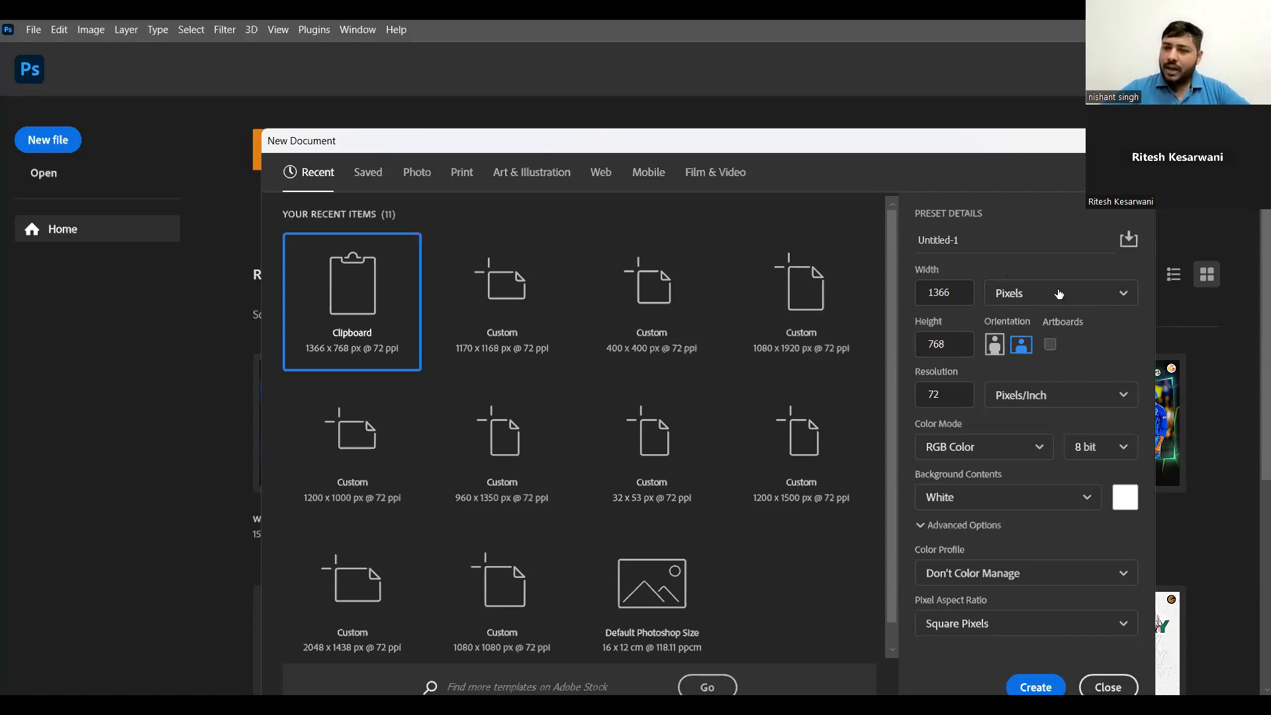
{"action": "left_click", "coordinate": [960, 297]}
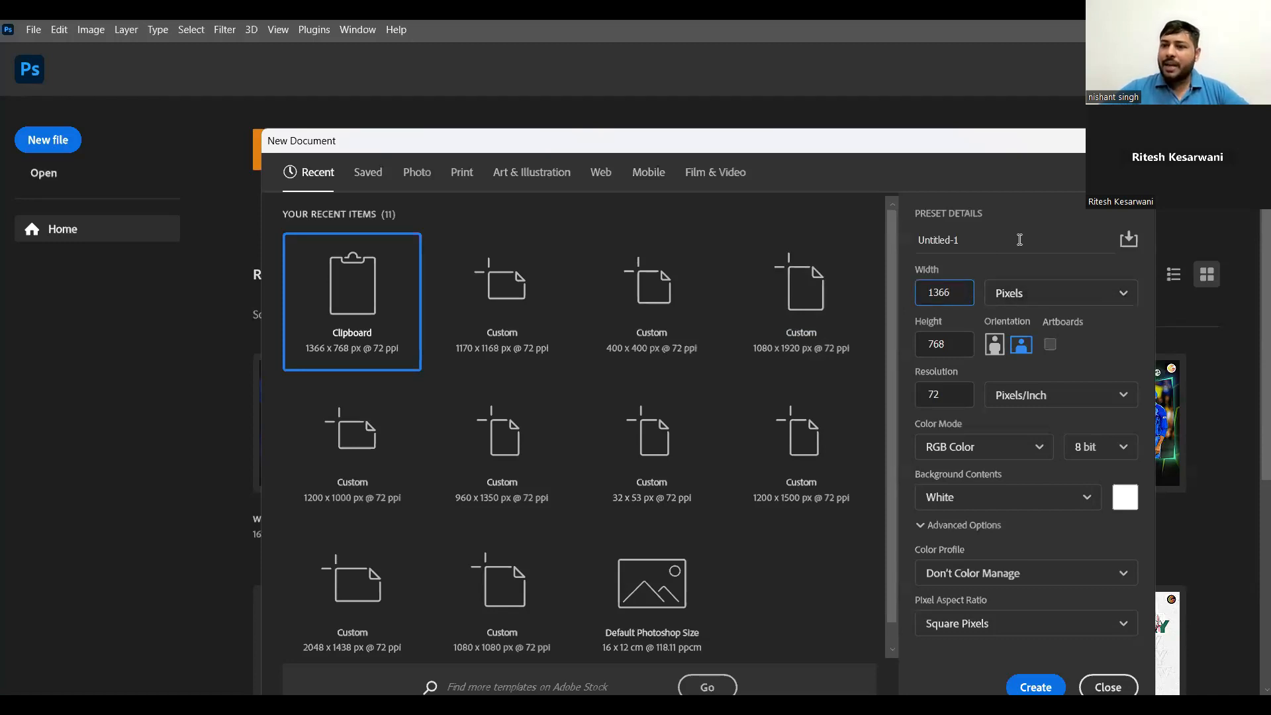
{"action": "left_click", "coordinate": [1020, 296]}
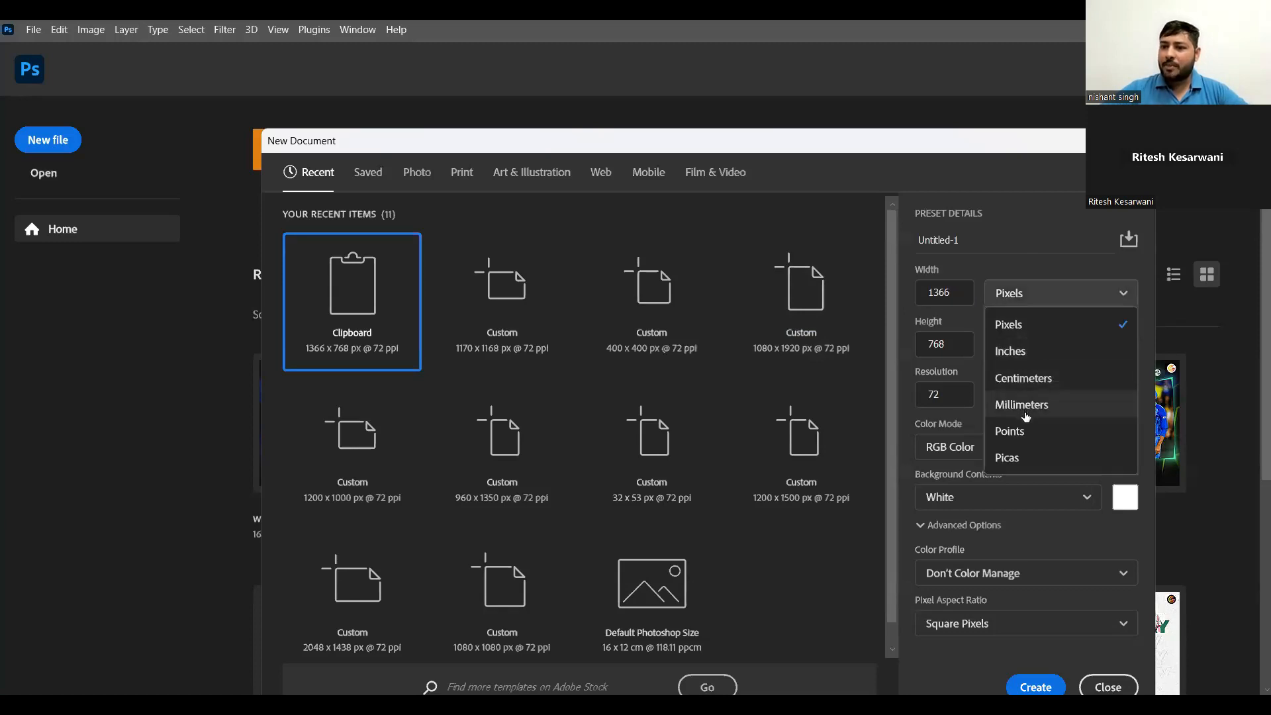
{"action": "left_click", "coordinate": [1020, 325]}
{"action": "left_click_drag", "start_coordinate": [957, 292], "coordinate": [923, 295]}
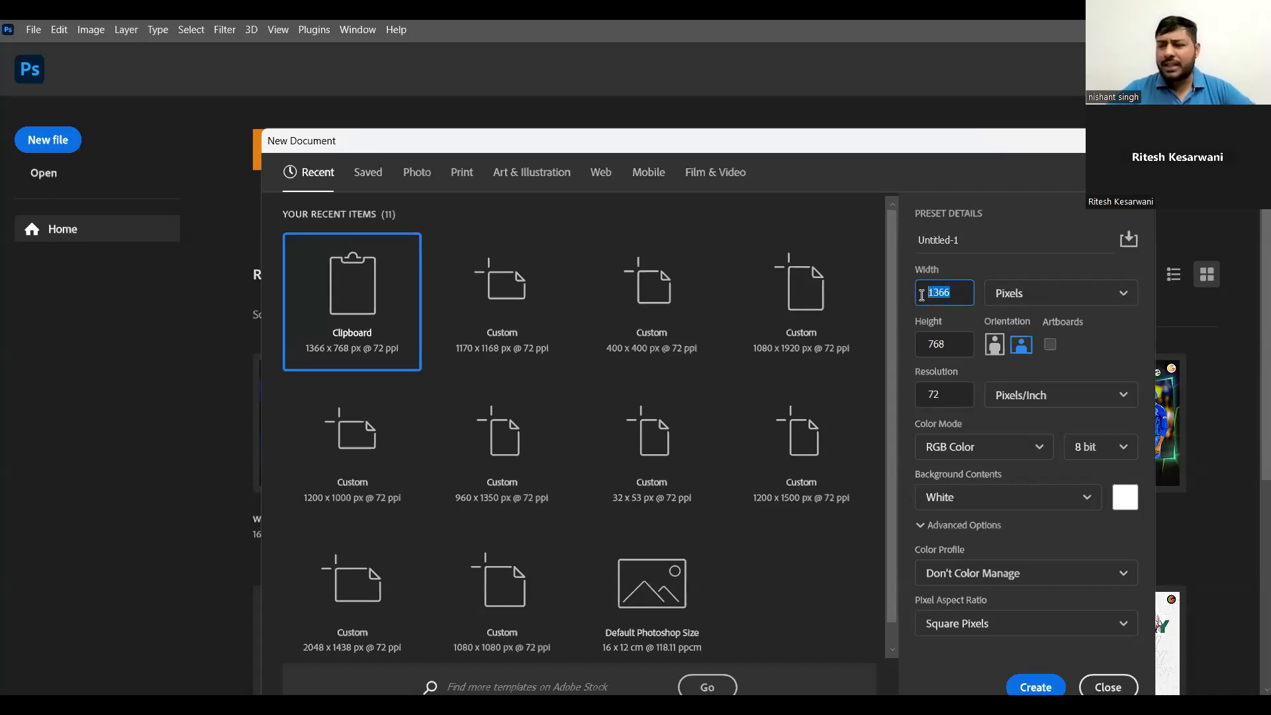
{"action": "type", "text": "1080"}
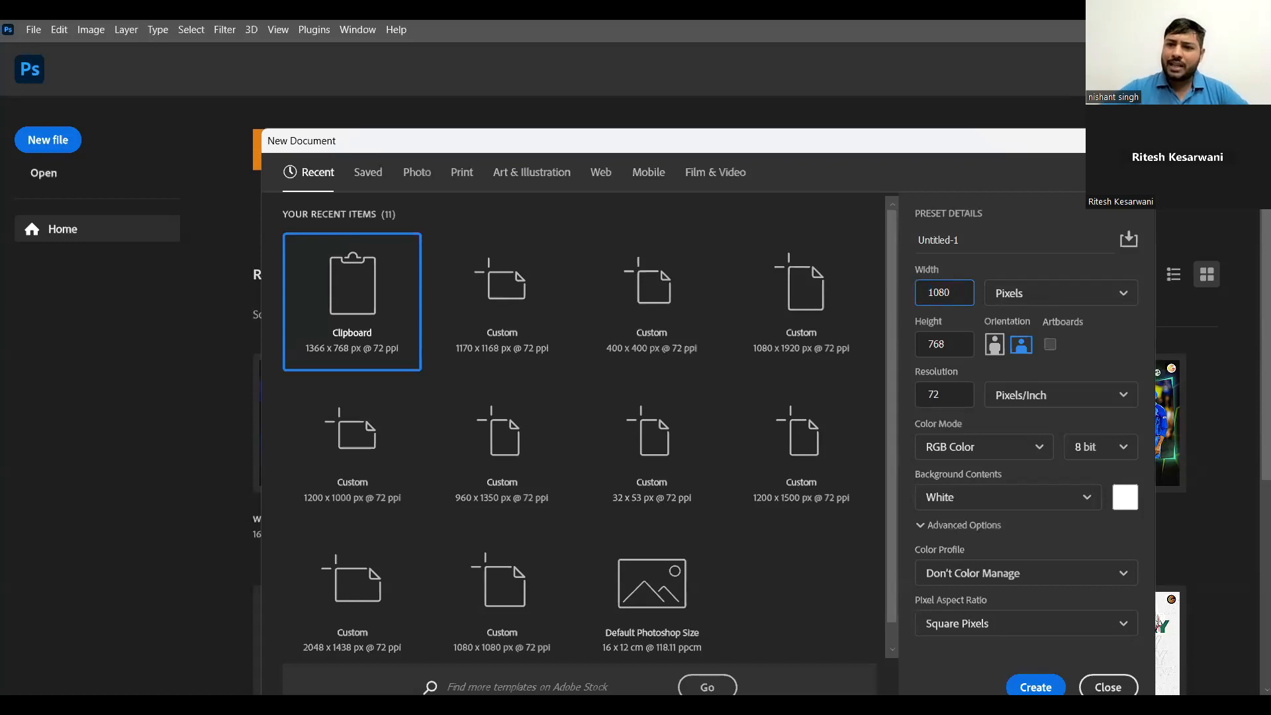
{"action": "left_click_drag", "start_coordinate": [951, 345], "coordinate": [927, 345]}
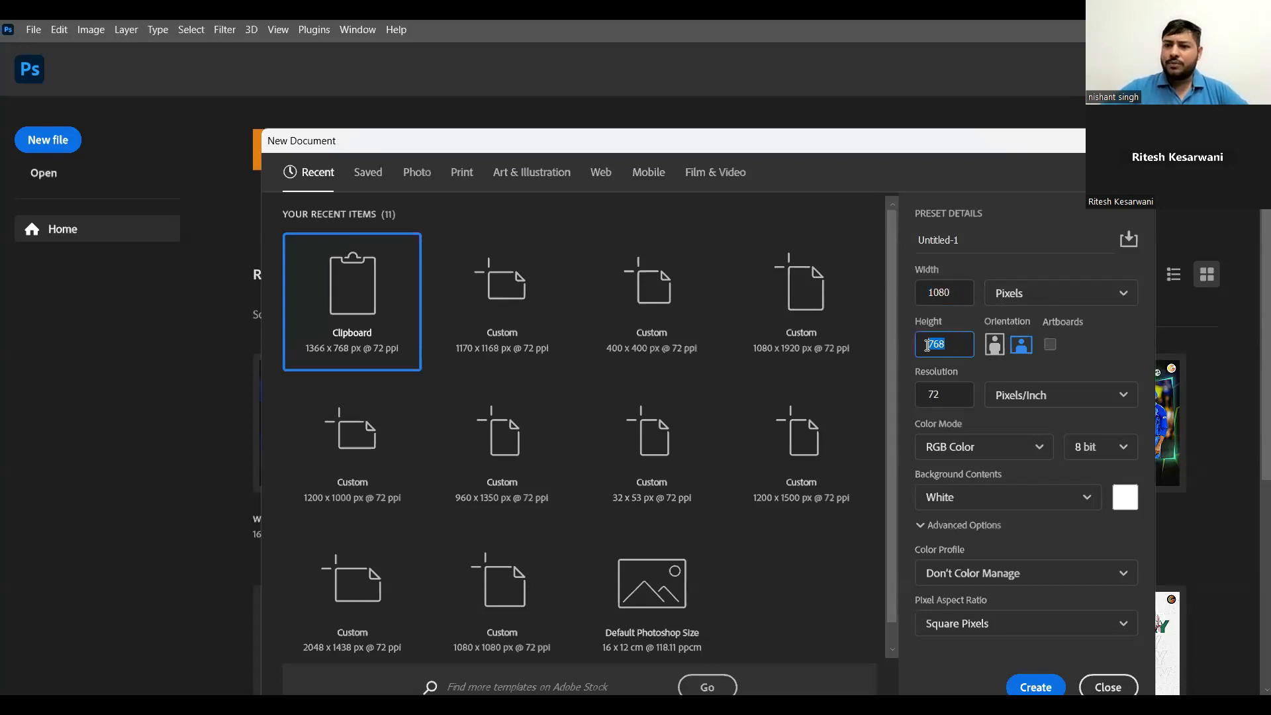
{"action": "type", "text": "1080"}
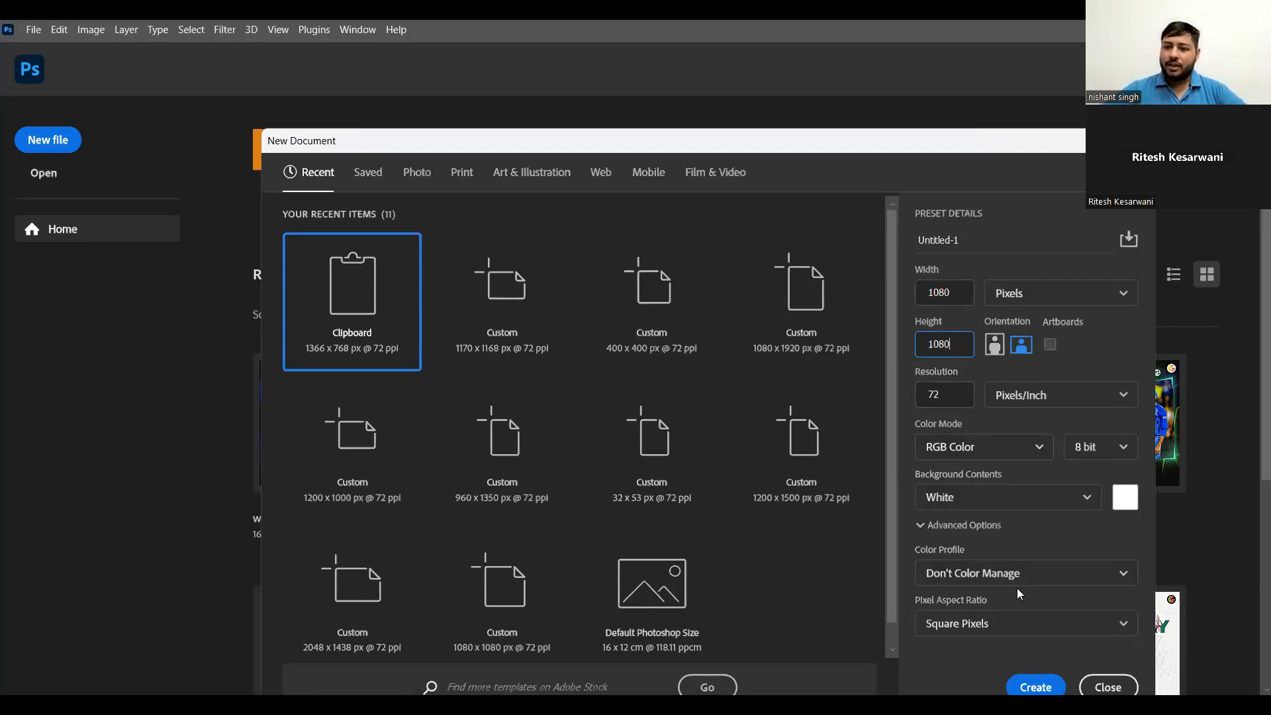
{"action": "left_click", "coordinate": [1044, 689]}
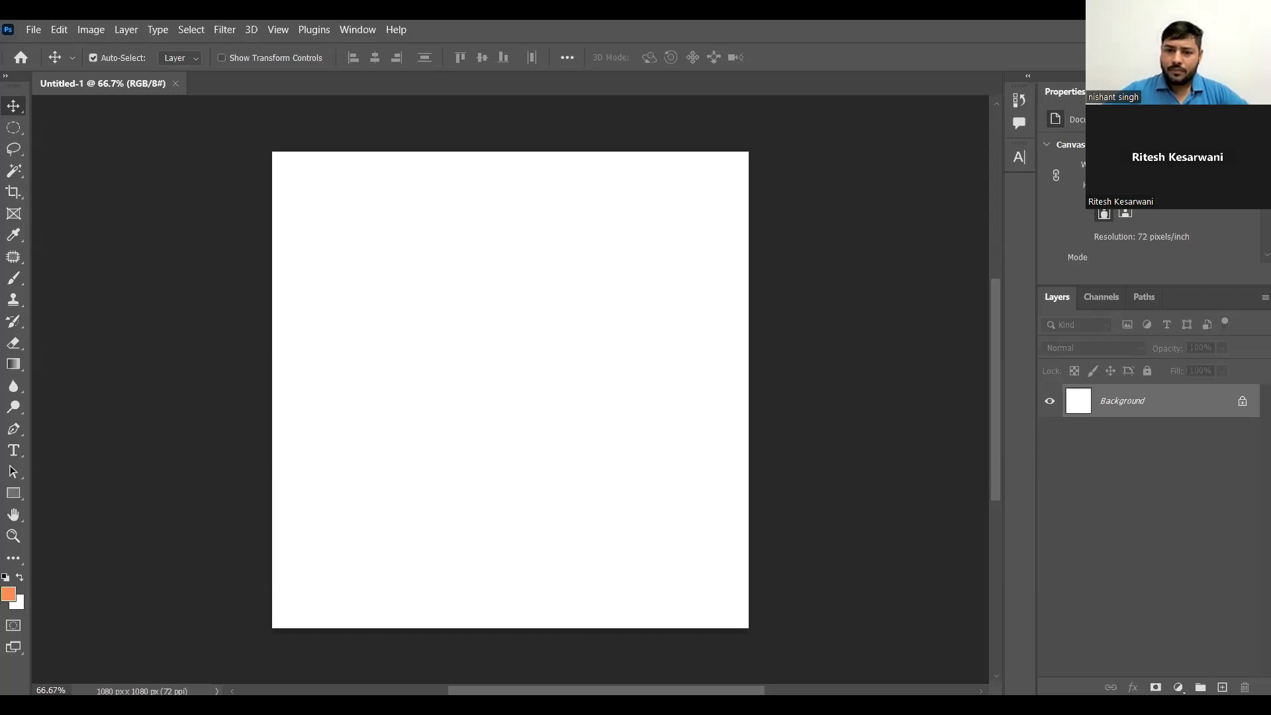
{"action": "key", "text": "ctrl+shift+alt+n"}
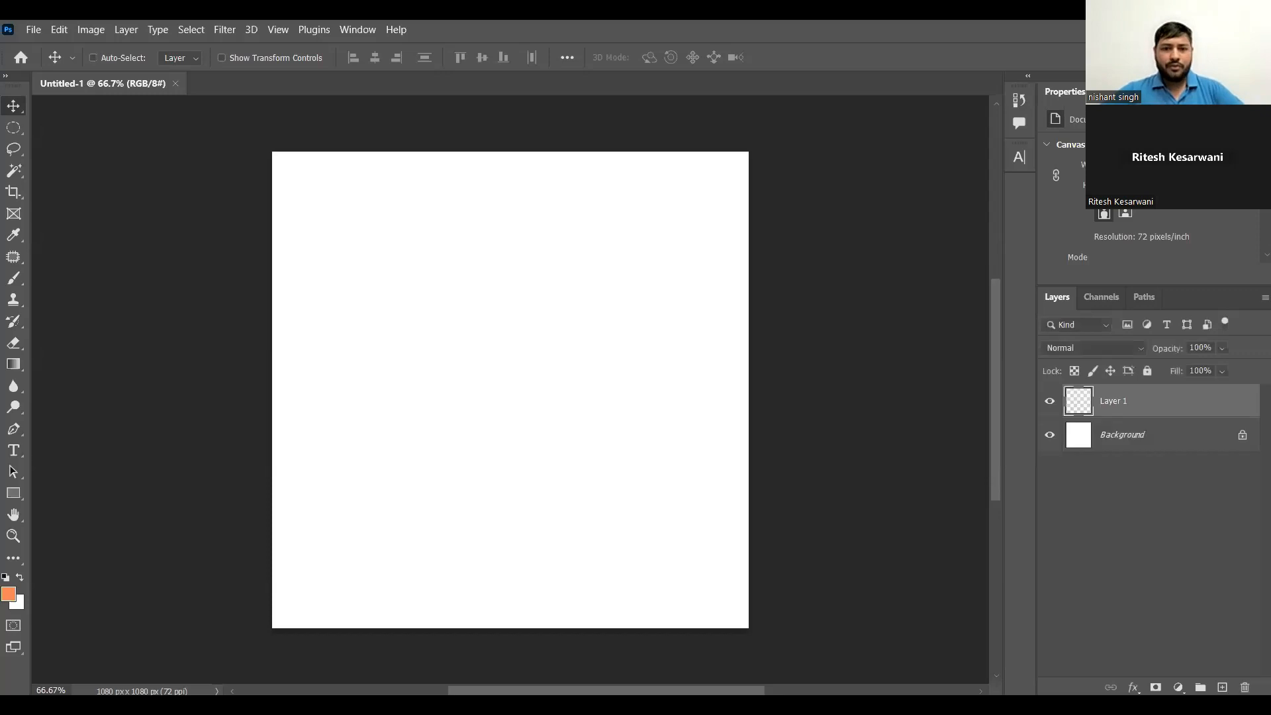
{"action": "key", "text": "ctrl+v"}
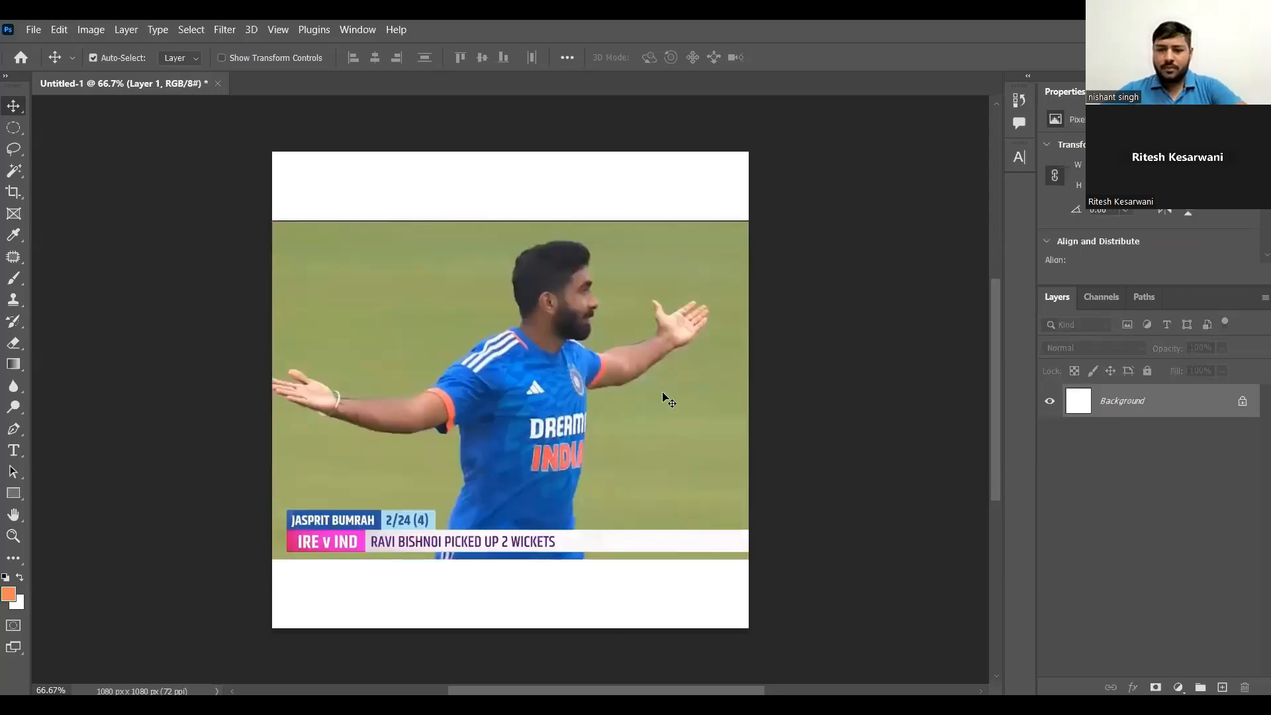
{"action": "key", "text": "ctrl+z"}
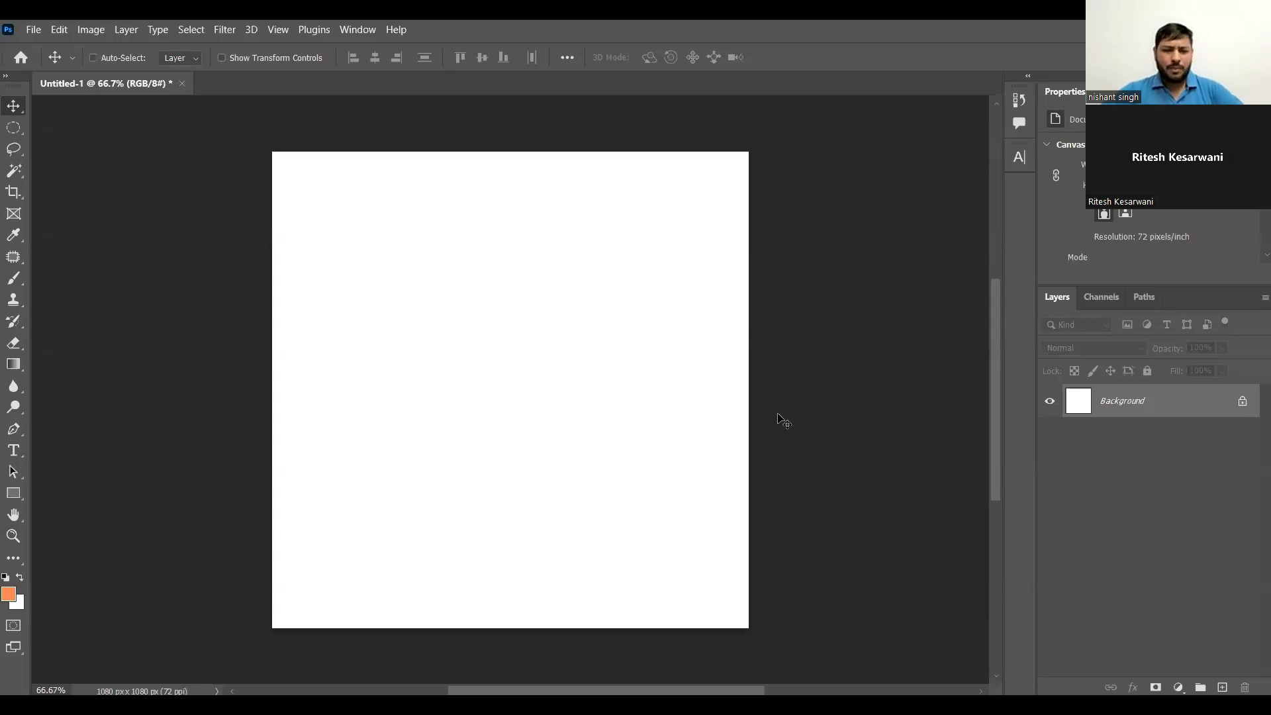
{"action": "key", "text": "ctrl+v"}
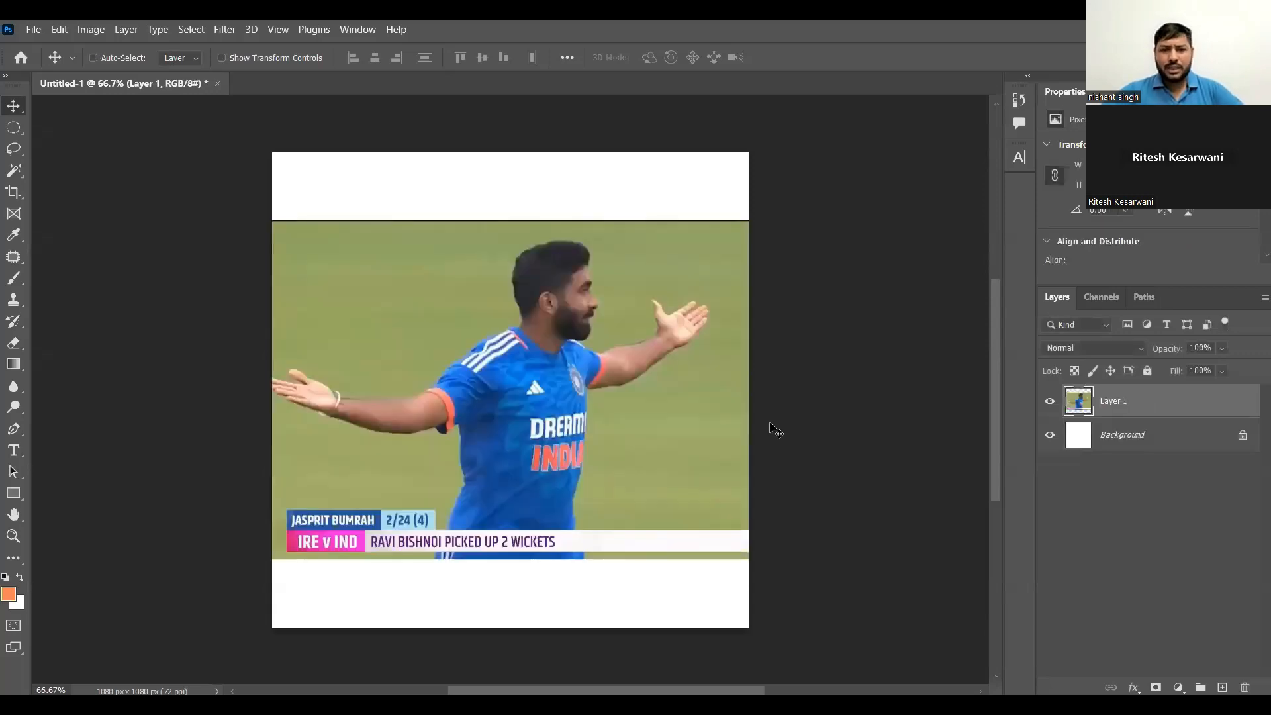
{"action": "key", "text": "ctrl+z"}
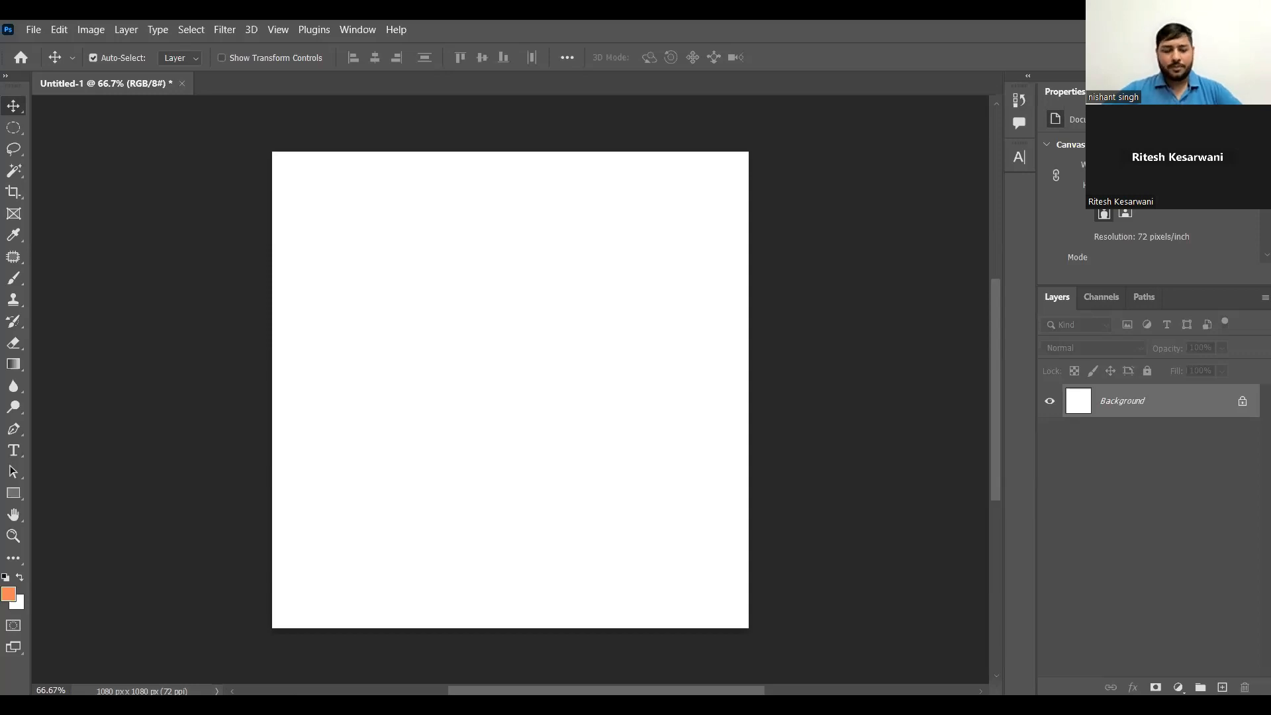
- Paste the copied blue gradient as a new layer and shift it horizontally to about X 264 px, keeping the canvas covered
{"action": "key", "text": "ctrl+v"}
{"action": "key", "text": "ctrl"}
{"action": "key", "text": "ctrl+t"}
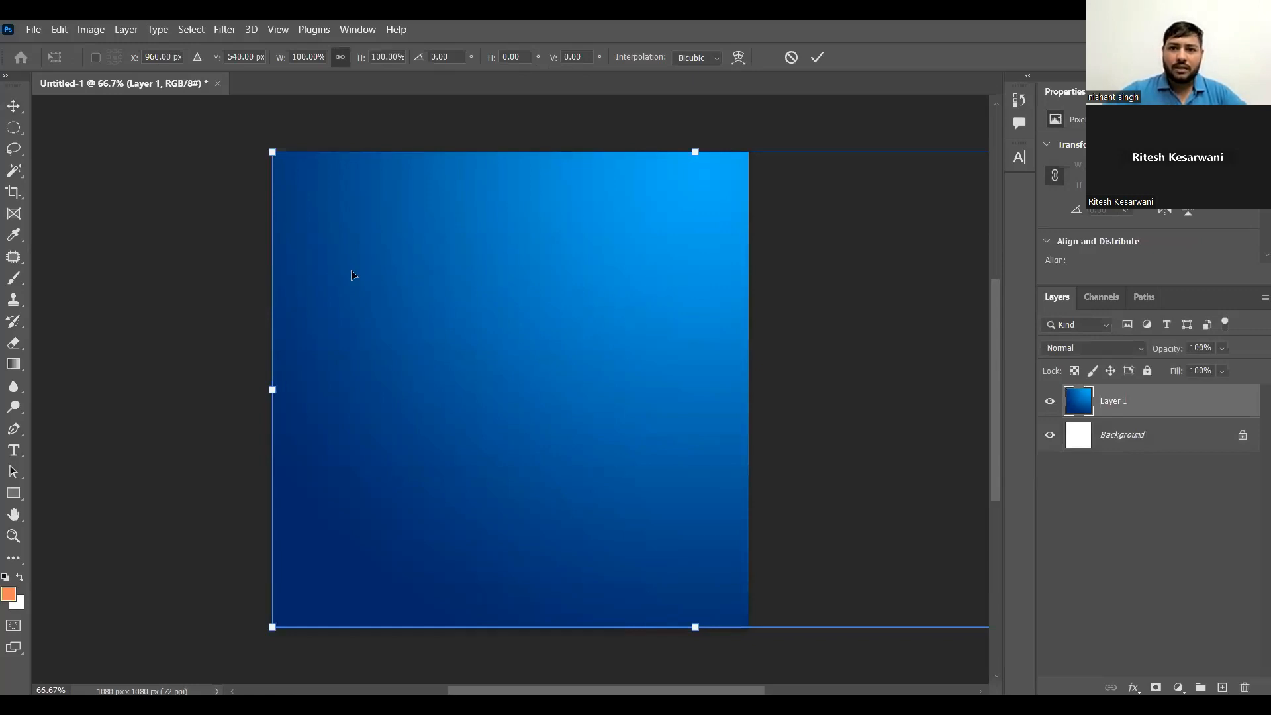
{"action": "left_click_drag", "start_coordinate": [671, 276], "coordinate": [364, 276]}
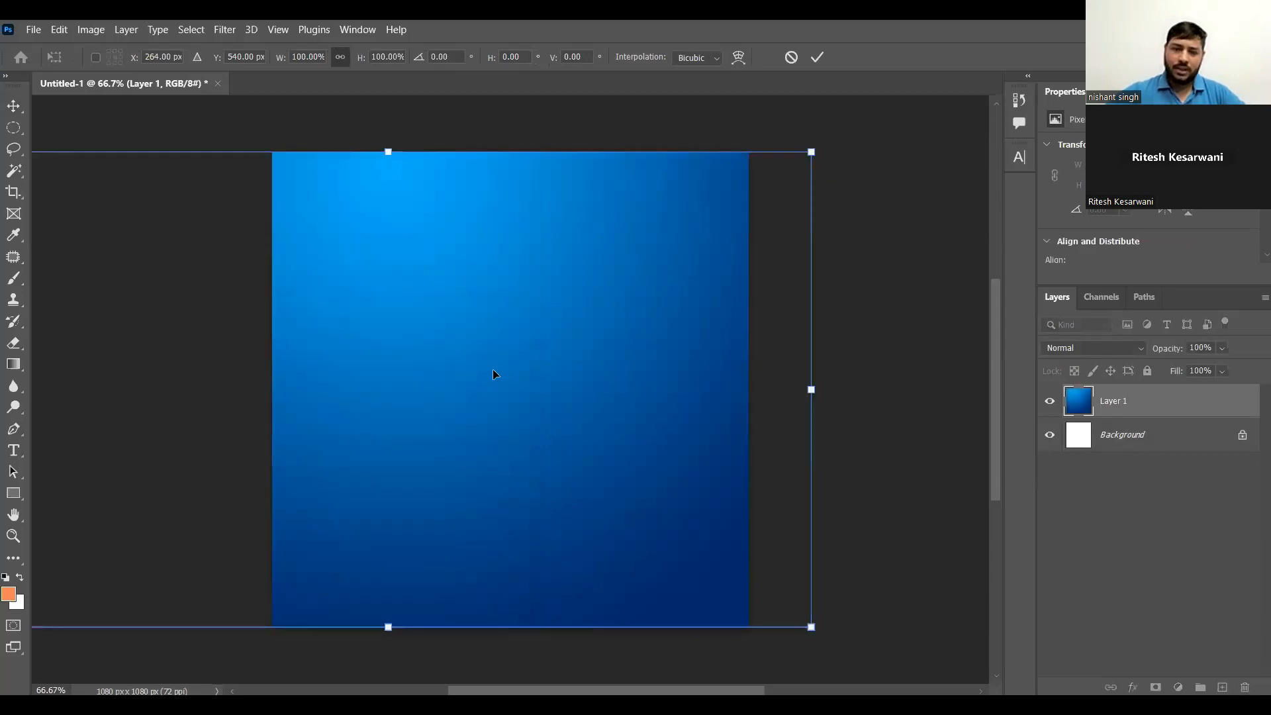
{"action": "key", "text": "Return"}
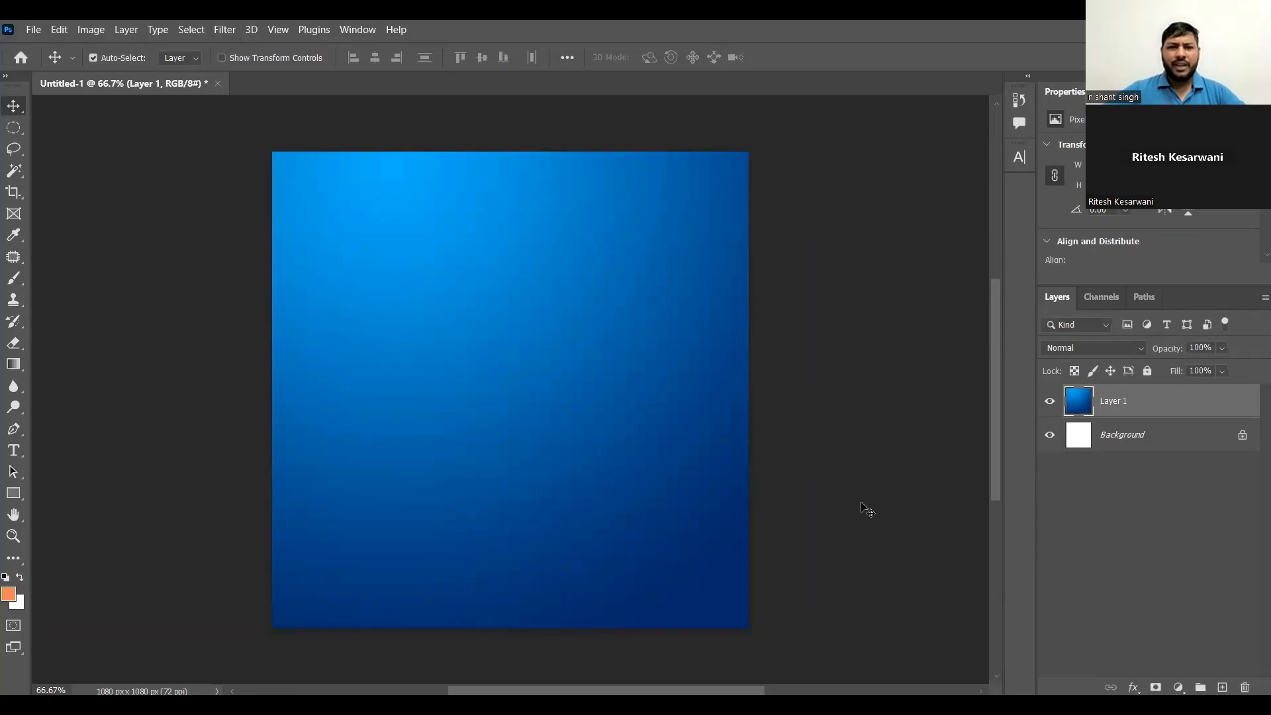
{"action": "left_click", "coordinate": [863, 510]}
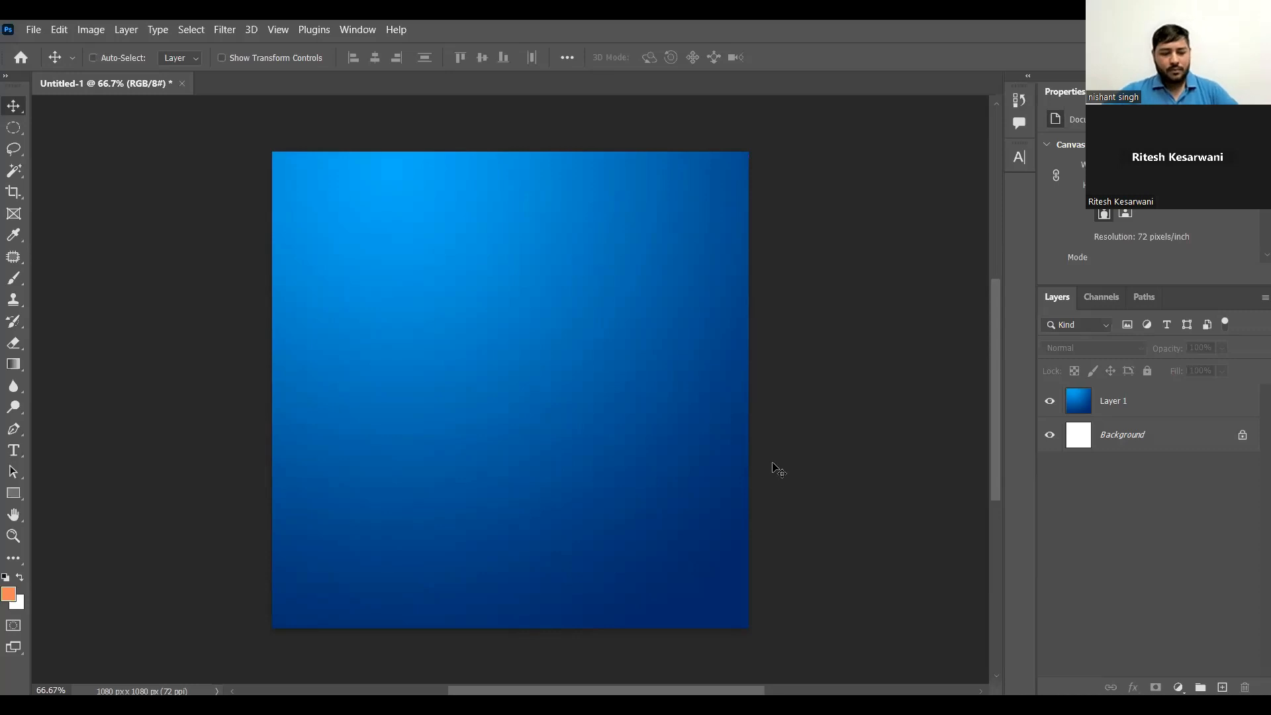
- Paste the photo of the woman in red, scale it to about 53%, and centre it vertically on the canvas at Y 540 px
{"action": "key", "text": "ctrl+v"}
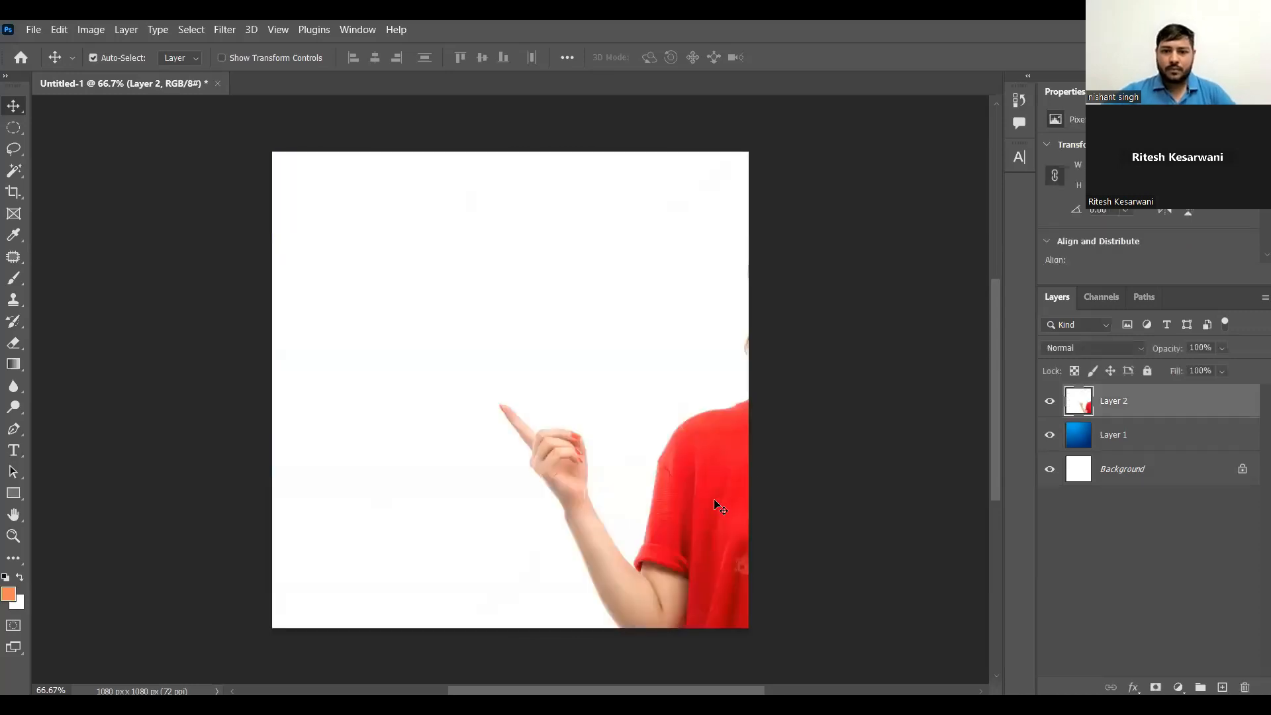
{"action": "key", "text": "ctrl+t"}
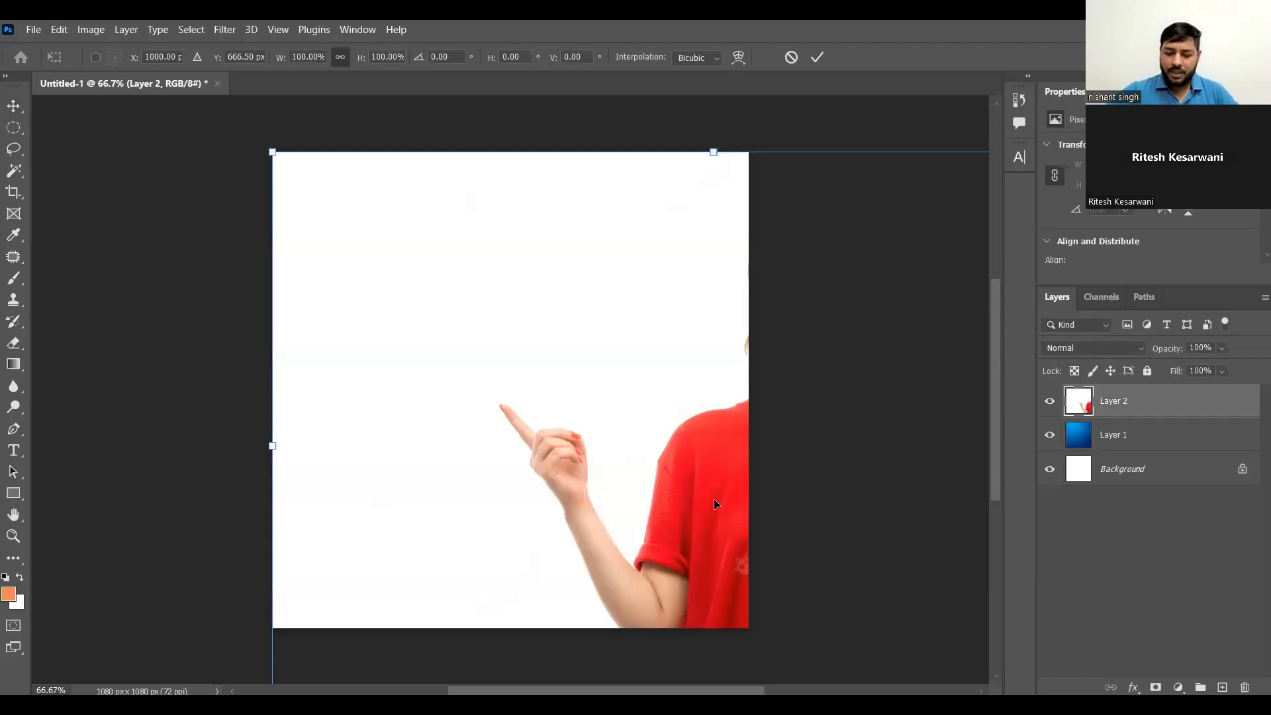
{"action": "key", "text": "ctrl+minus"}
{"action": "key", "text": "ctrl+minus"}
{"action": "key", "text": "ctrl+minus"}
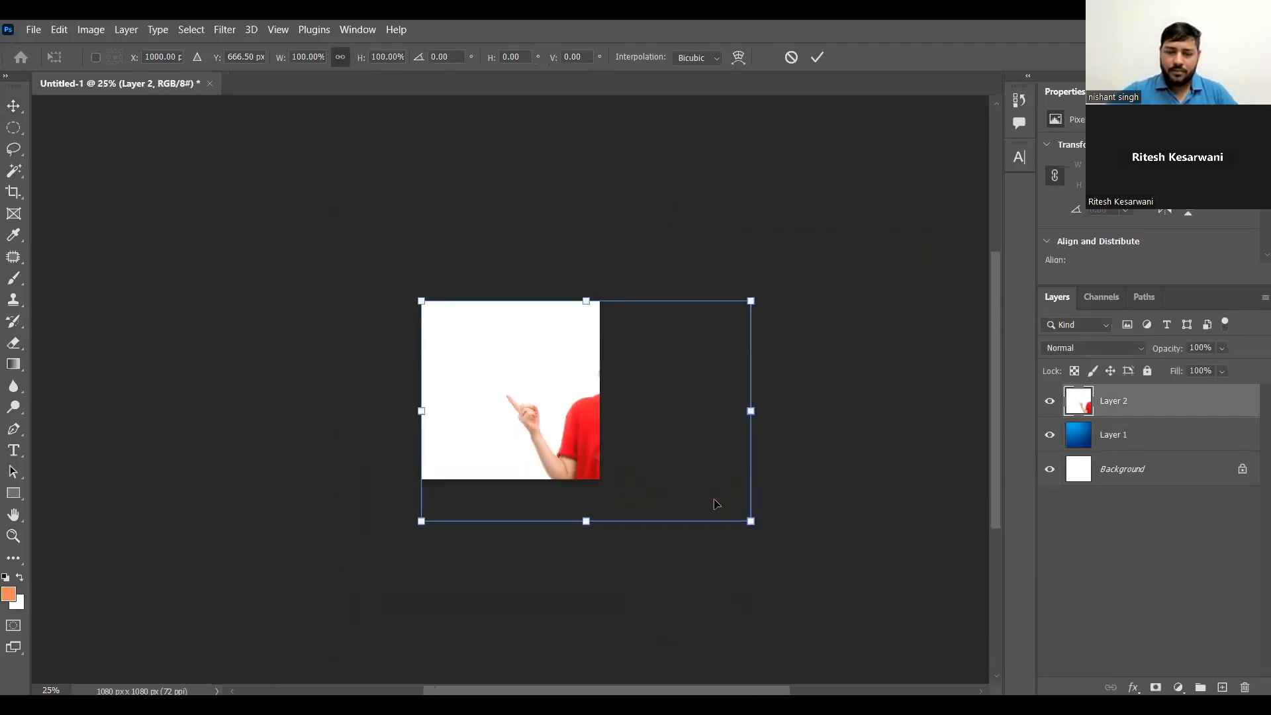
{"action": "left_click_drag", "start_coordinate": [751, 521], "coordinate": [574, 449]}
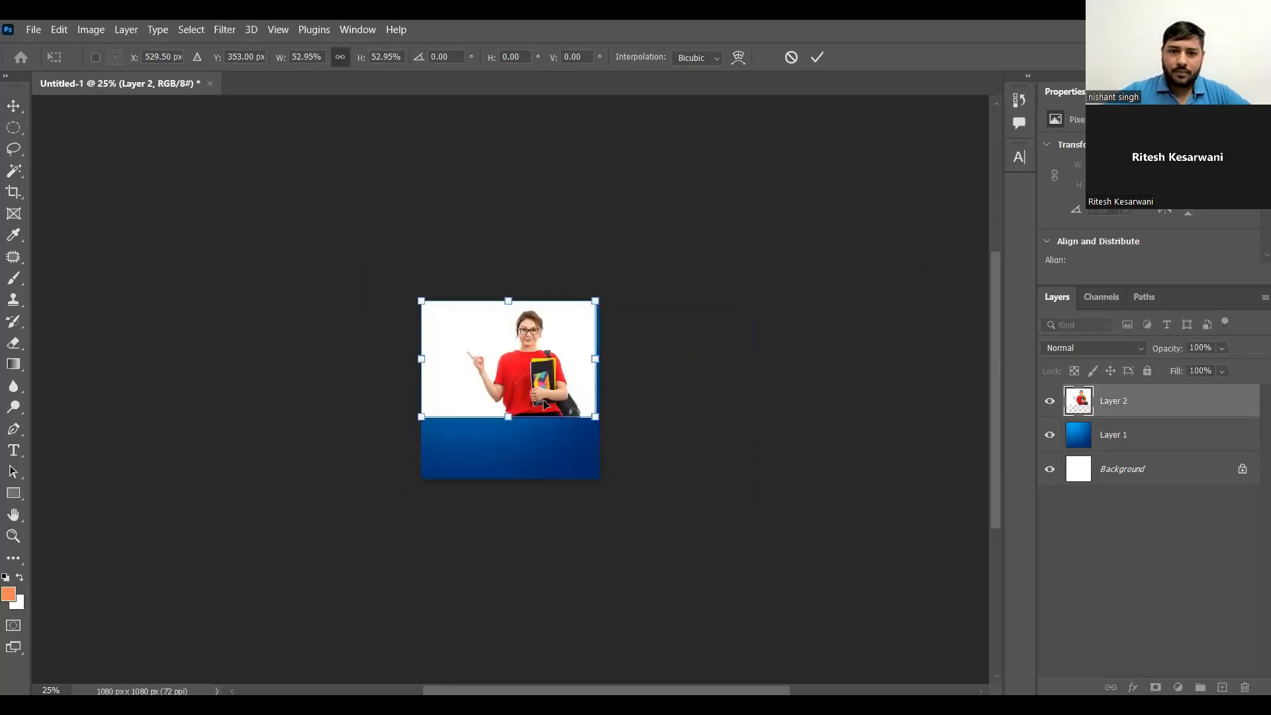
{"action": "left_click_drag", "start_coordinate": [550, 405], "coordinate": [551, 436]}
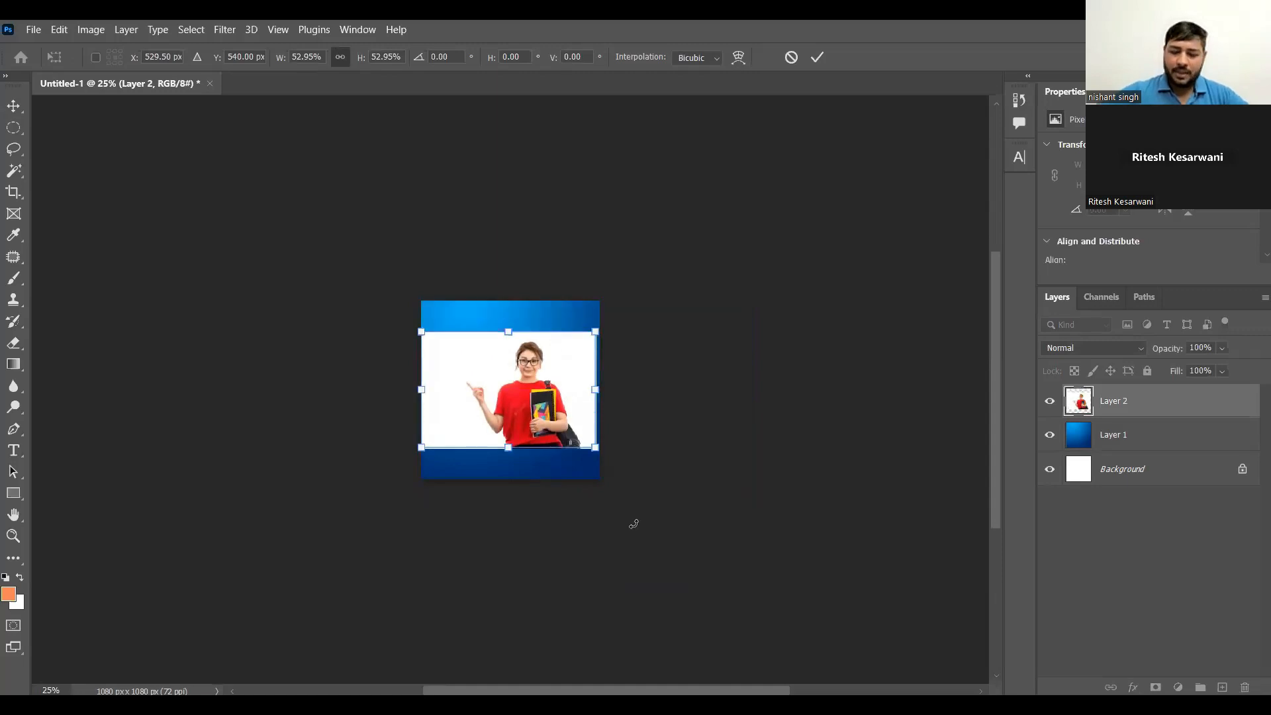
{"action": "key", "text": "ctrl+0"}
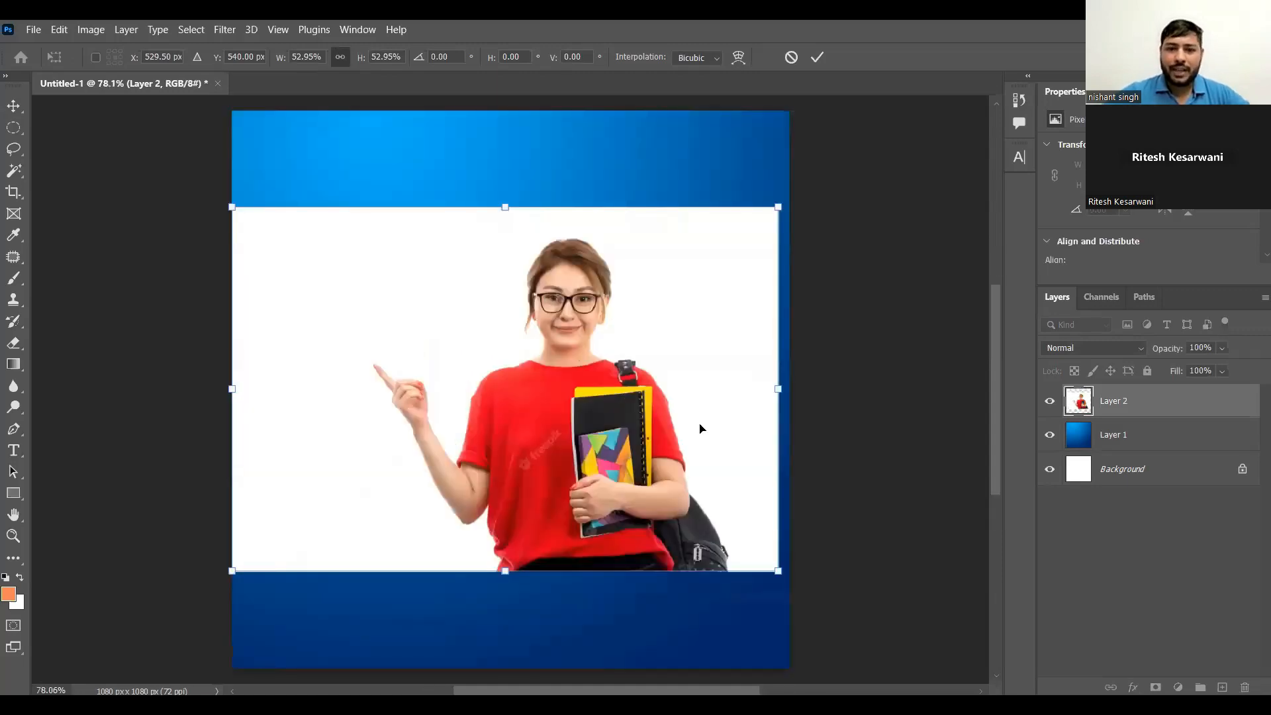
{"action": "key", "text": "Return"}
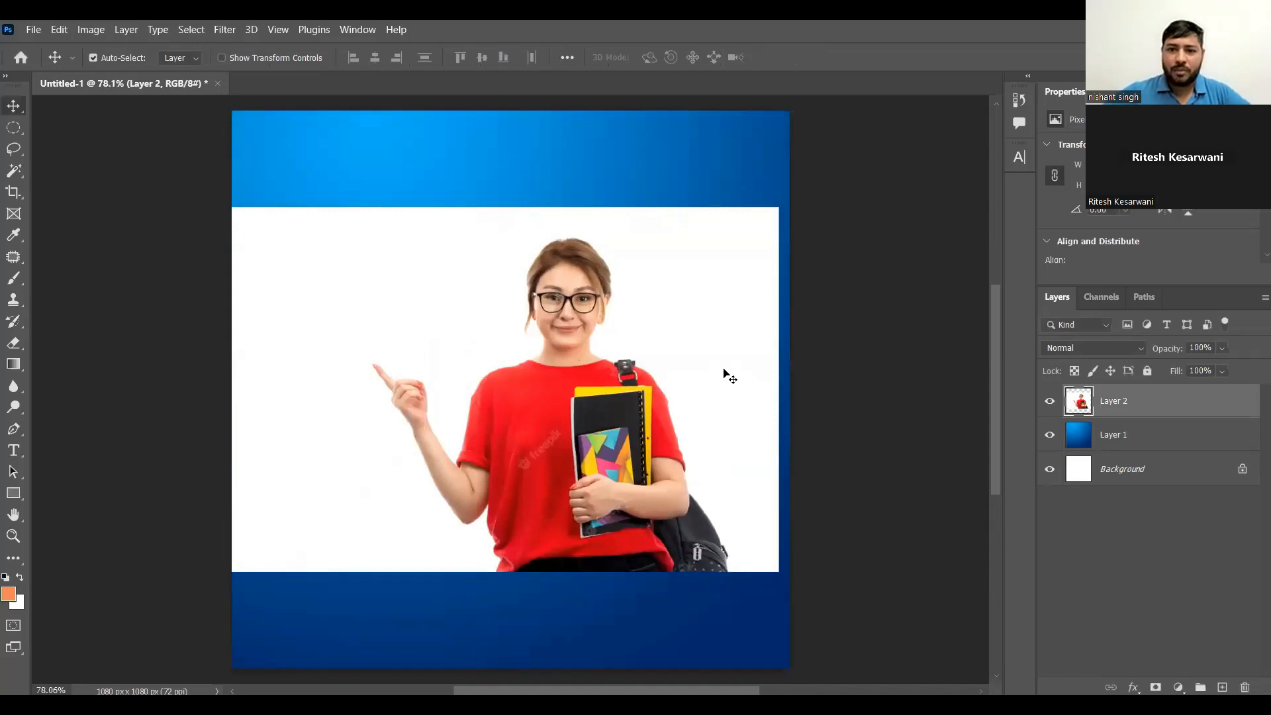
- Nudge the woman's photo slightly to the right on the canvas
{"action": "key", "text": "Right"}
{"action": "key", "text": "Right"}
{"action": "key", "text": "Right"}
{"action": "key", "text": "Right"}
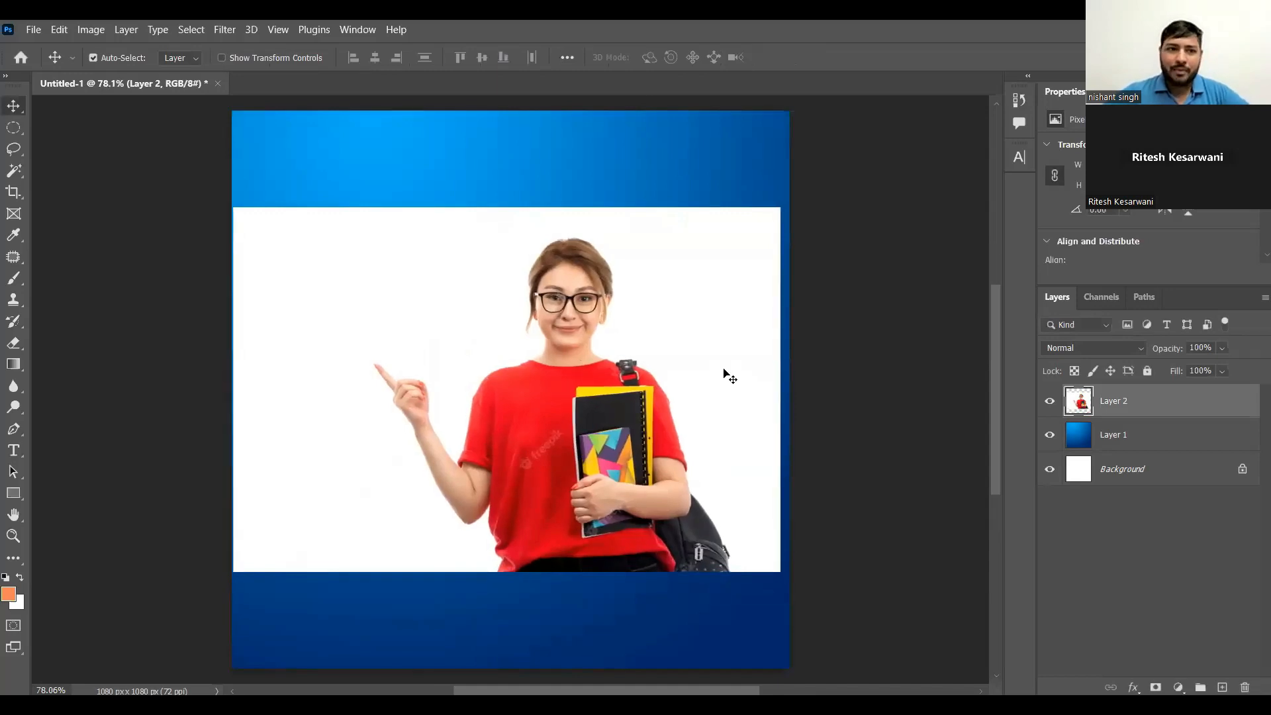
{"action": "key", "text": "Right"}
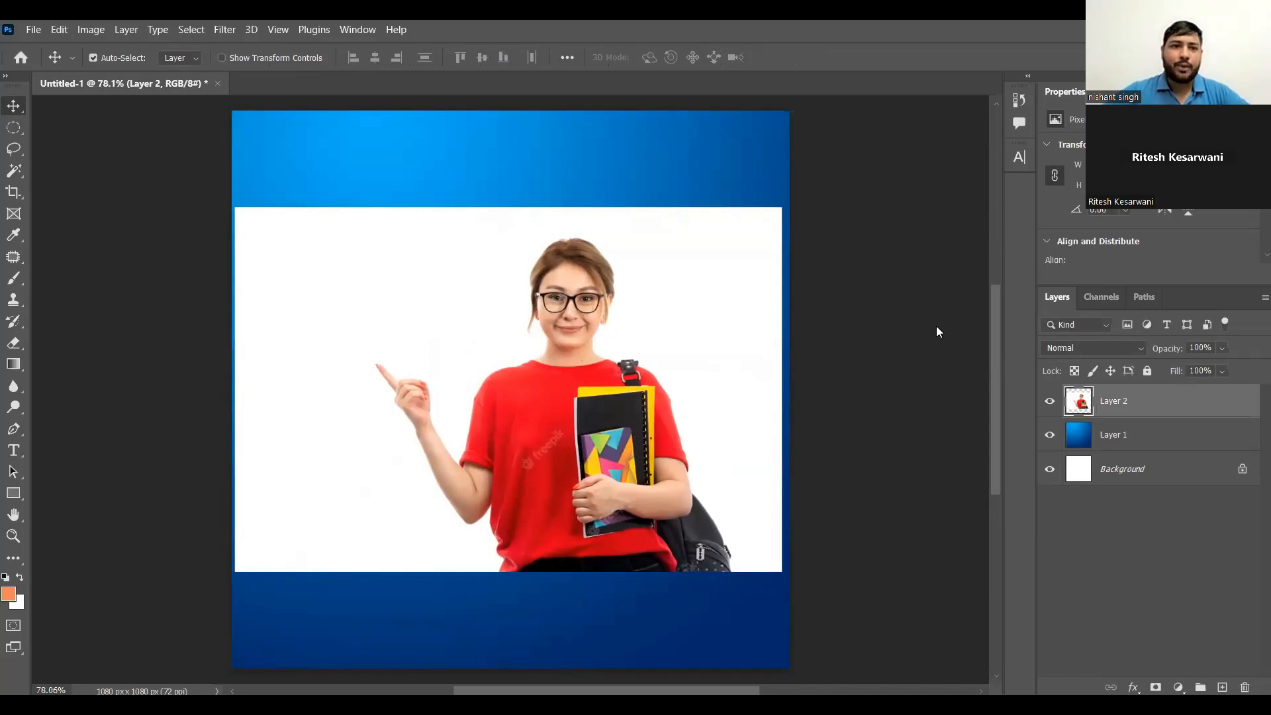
- Cut the woman out of her photo by selecting the subject, inverting the selection and deleting the white background
{"action": "left_click", "coordinate": [192, 31]}
{"action": "left_click", "coordinate": [226, 219]}
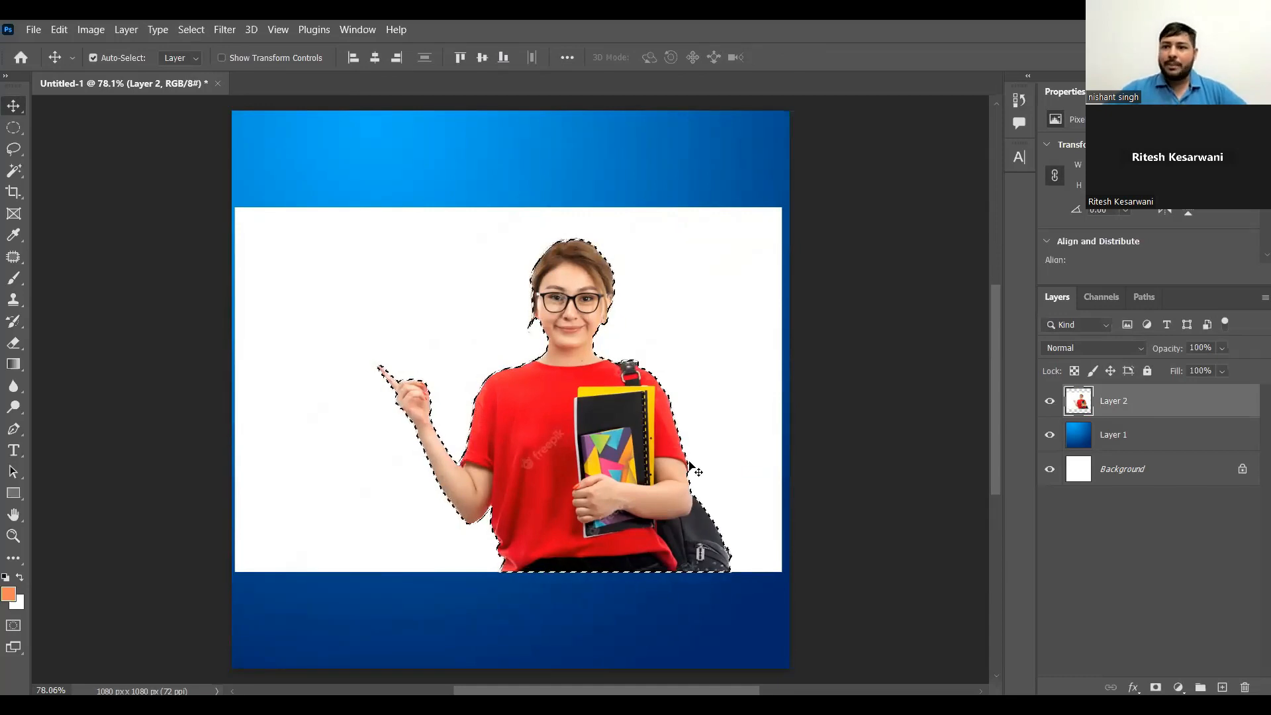
{"action": "key", "text": "ctrl+shift+i"}
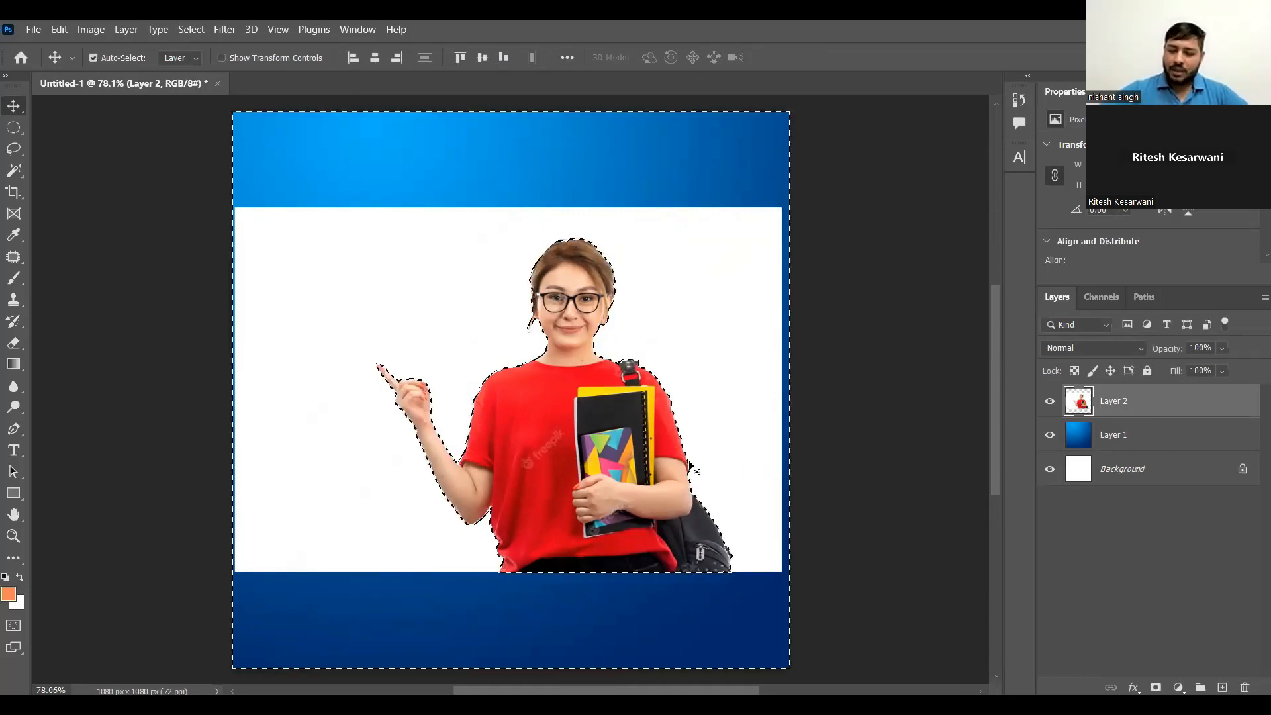
{"action": "key", "text": "Delete"}
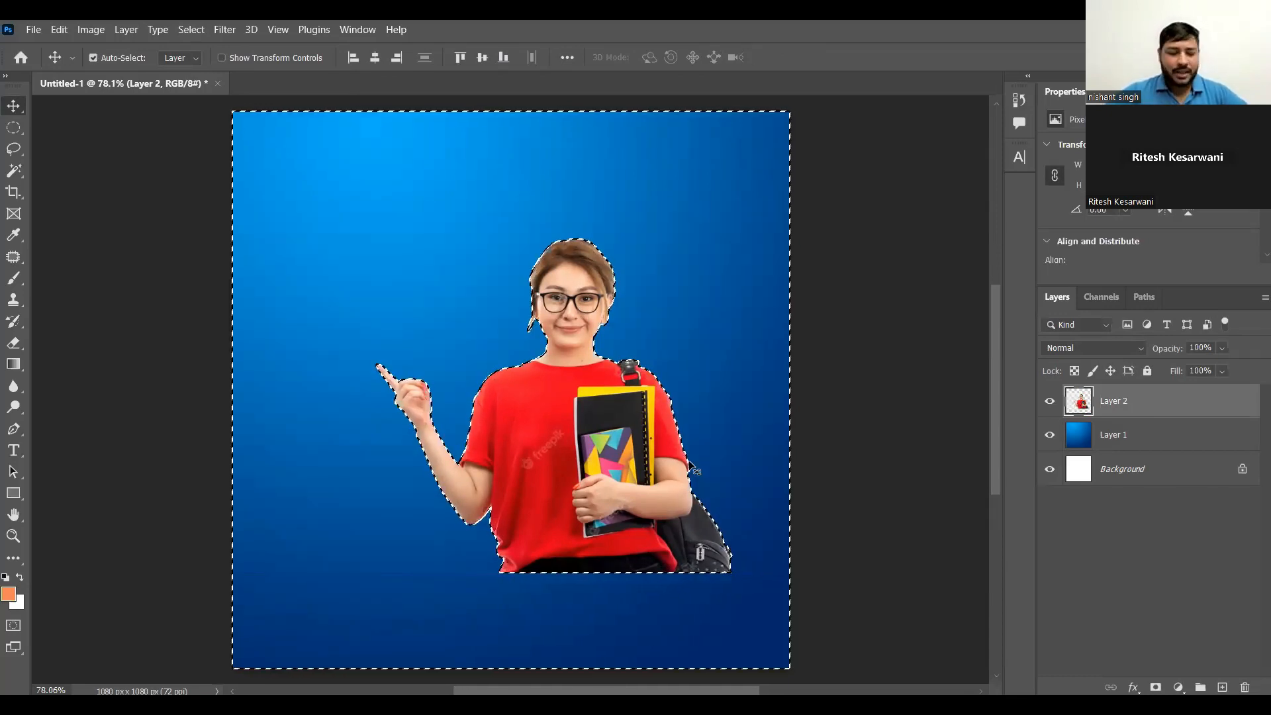
- Clear the selection and move the cut-out woman down and right until she meets the canvas's bottom edge, keeping her layer selected
{"action": "key", "text": "ctrl+d"}
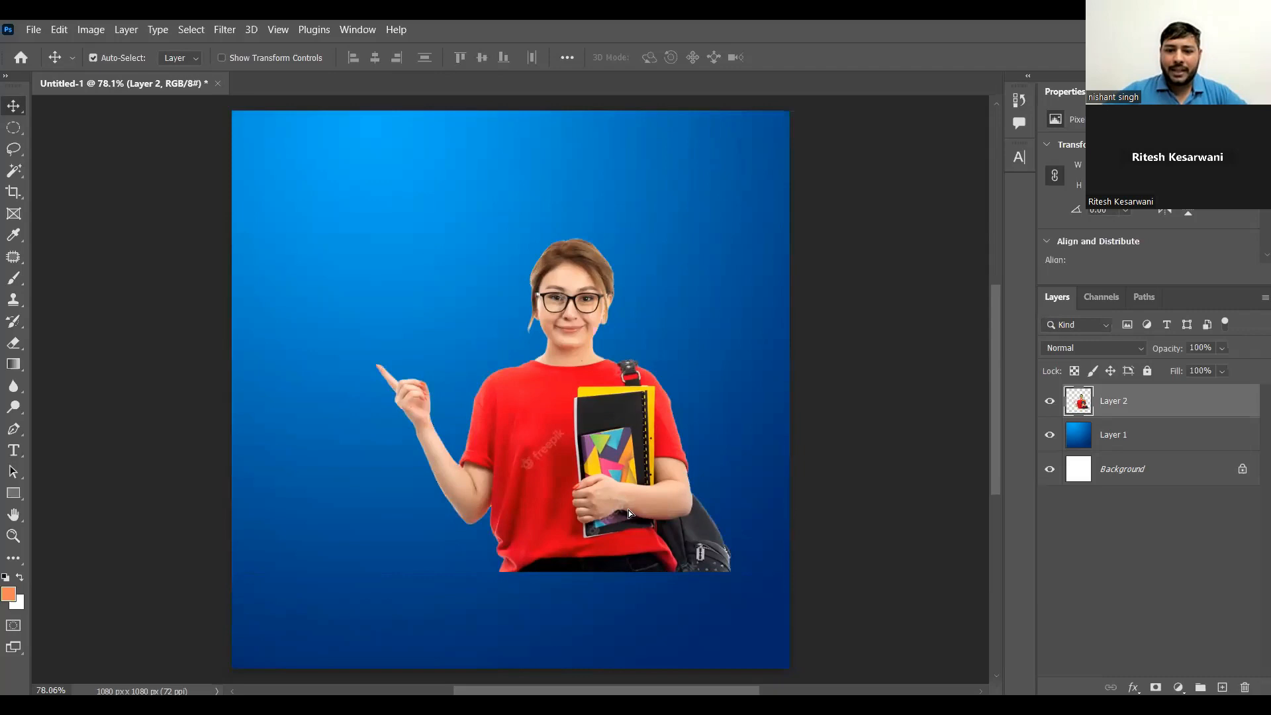
{"action": "left_click_drag", "start_coordinate": [588, 413], "coordinate": [629, 509]}
{"action": "left_click", "coordinate": [875, 616]}
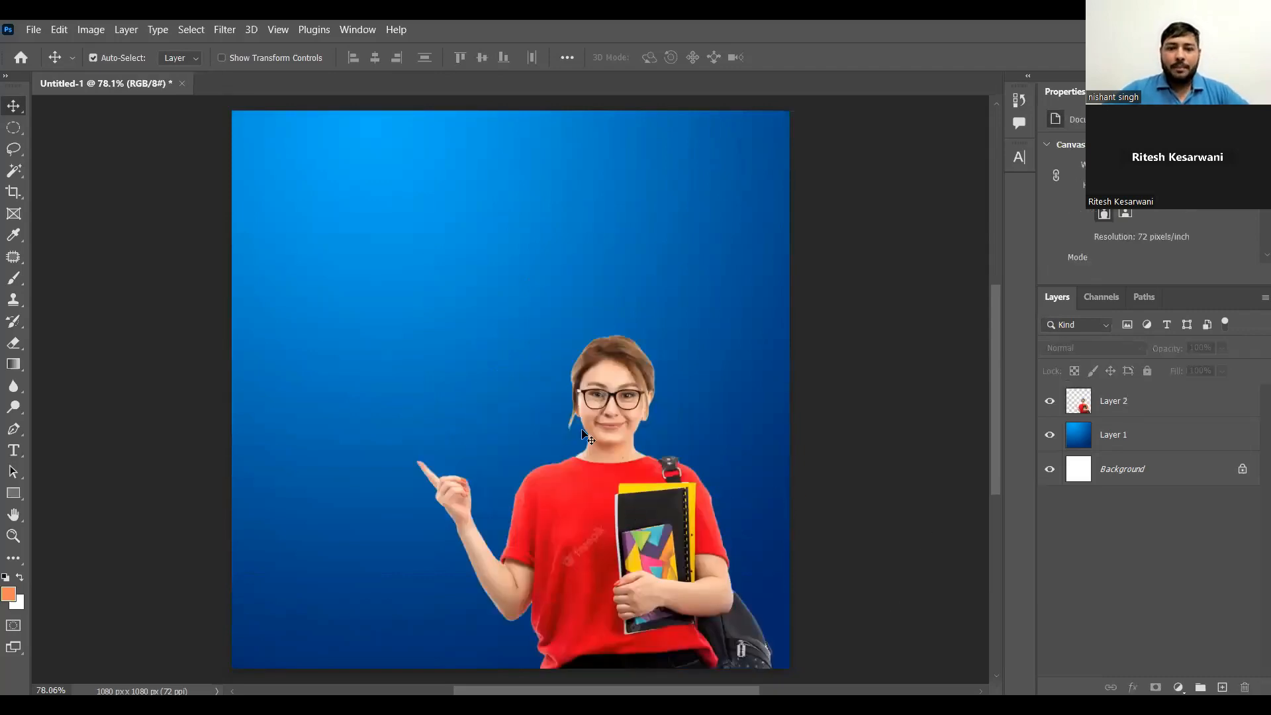
{"action": "left_click", "coordinate": [656, 495]}
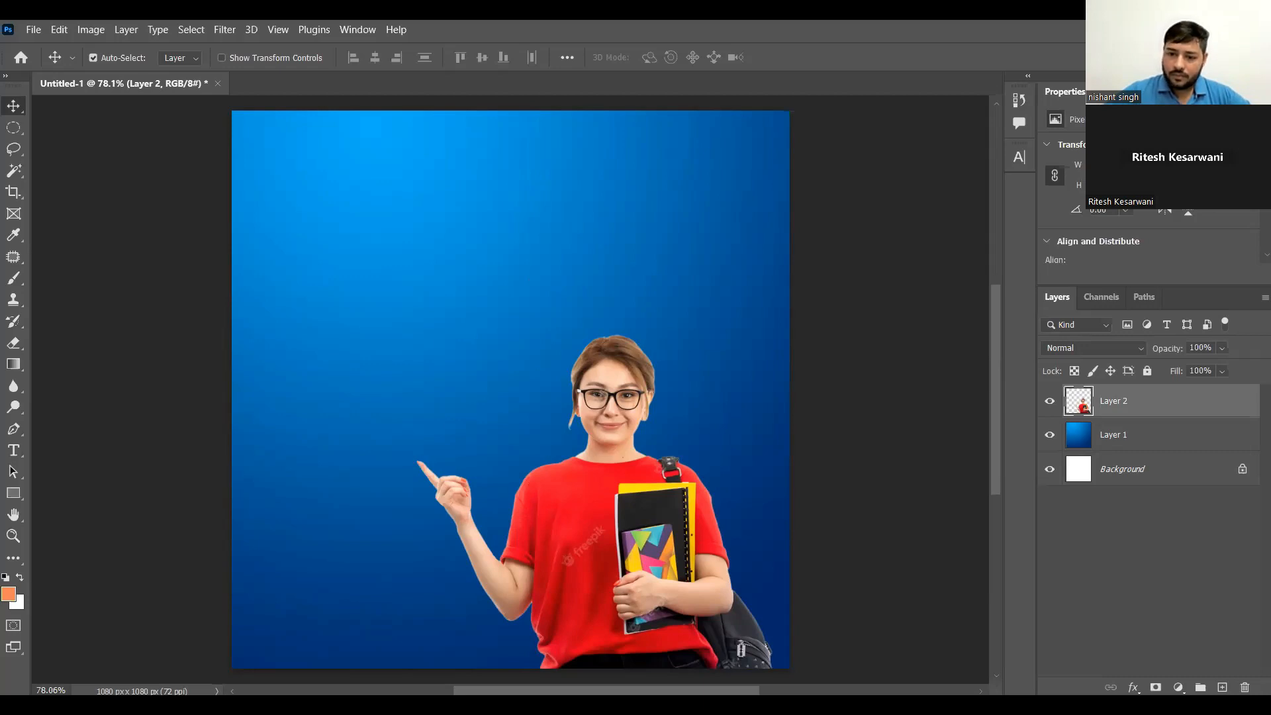
- Paste the esa academy logo as a new layer and scale it to about 14.85% in the canvas's top-left corner
{"action": "key", "text": "ctrl+v"}
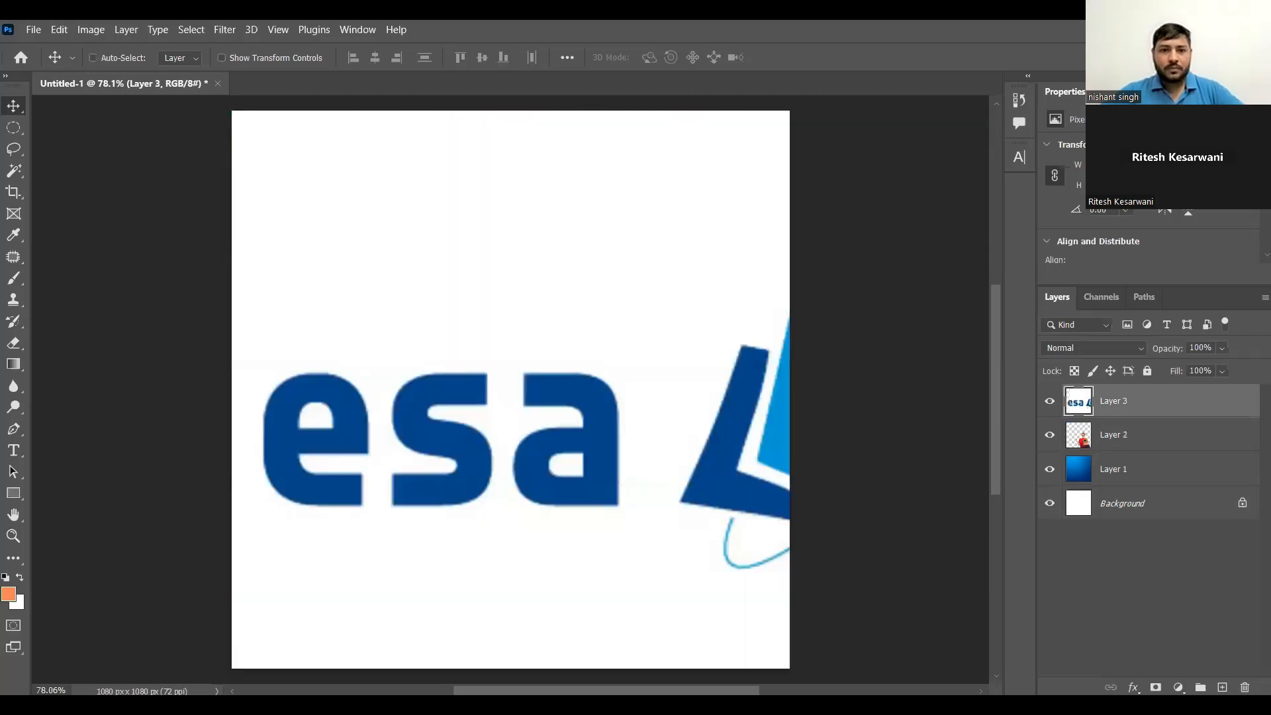
{"action": "key", "text": "ctrl+t"}
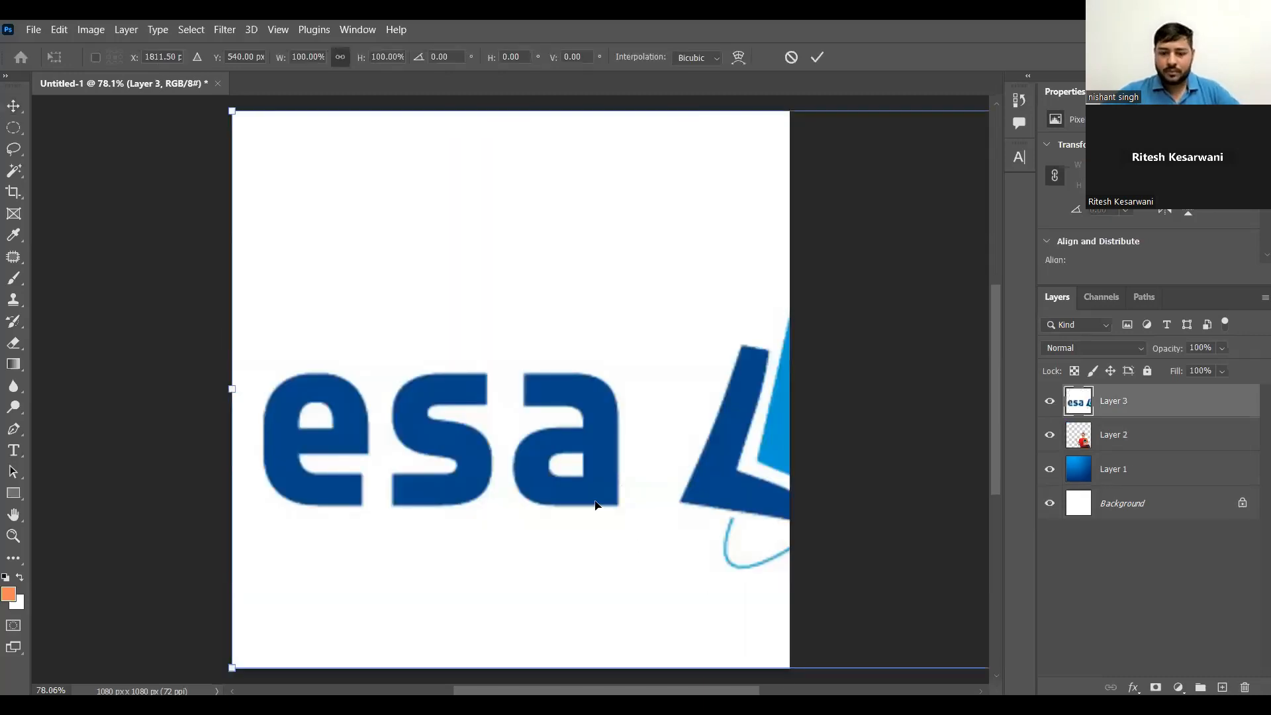
{"action": "key", "text": "ctrl+minus"}
{"action": "key", "text": "ctrl+minus"}
{"action": "key", "text": "ctrl+minus"}
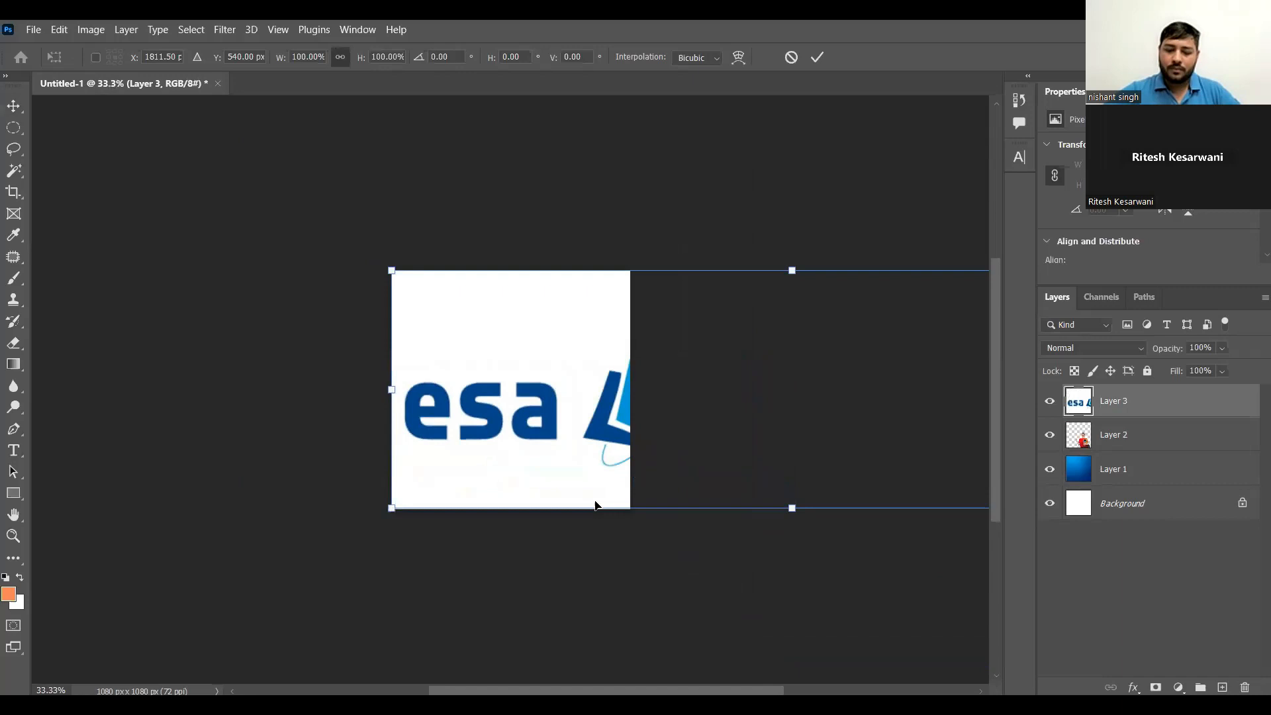
{"action": "key", "text": "ctrl+minus"}
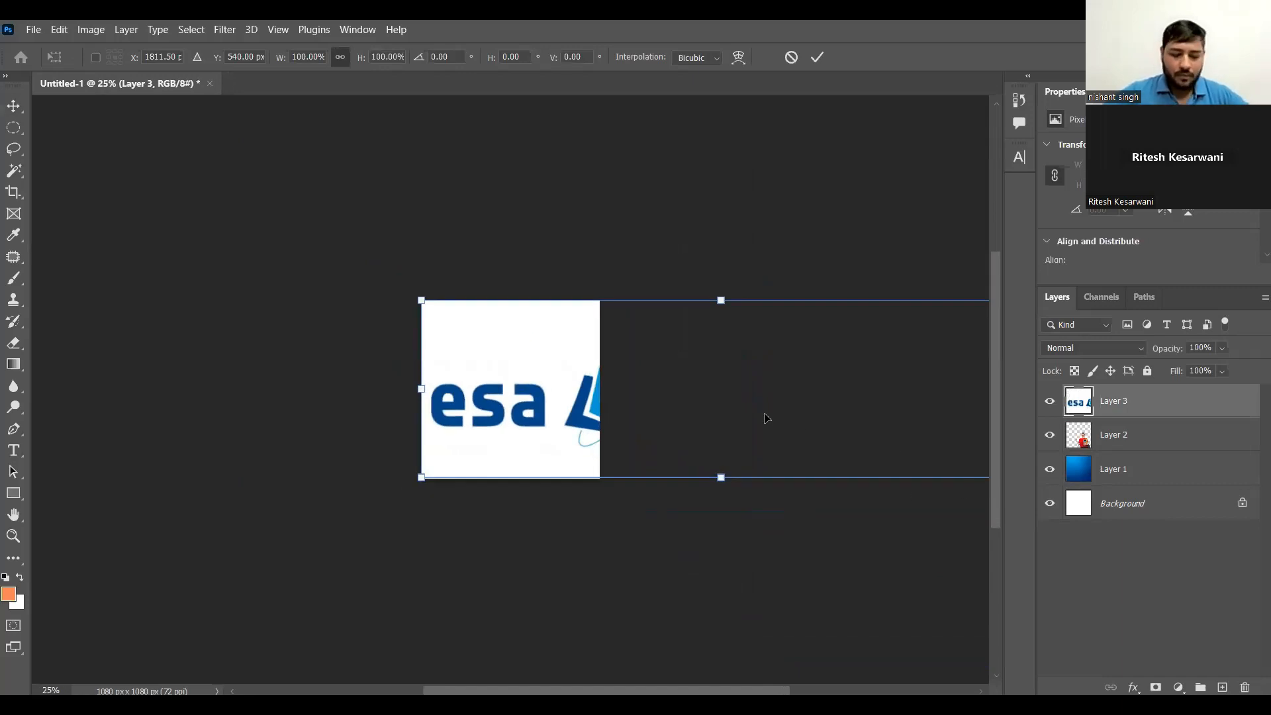
{"action": "scroll", "coordinate": [722, 400], "scroll_direction": "right", "scroll_amount": 2}
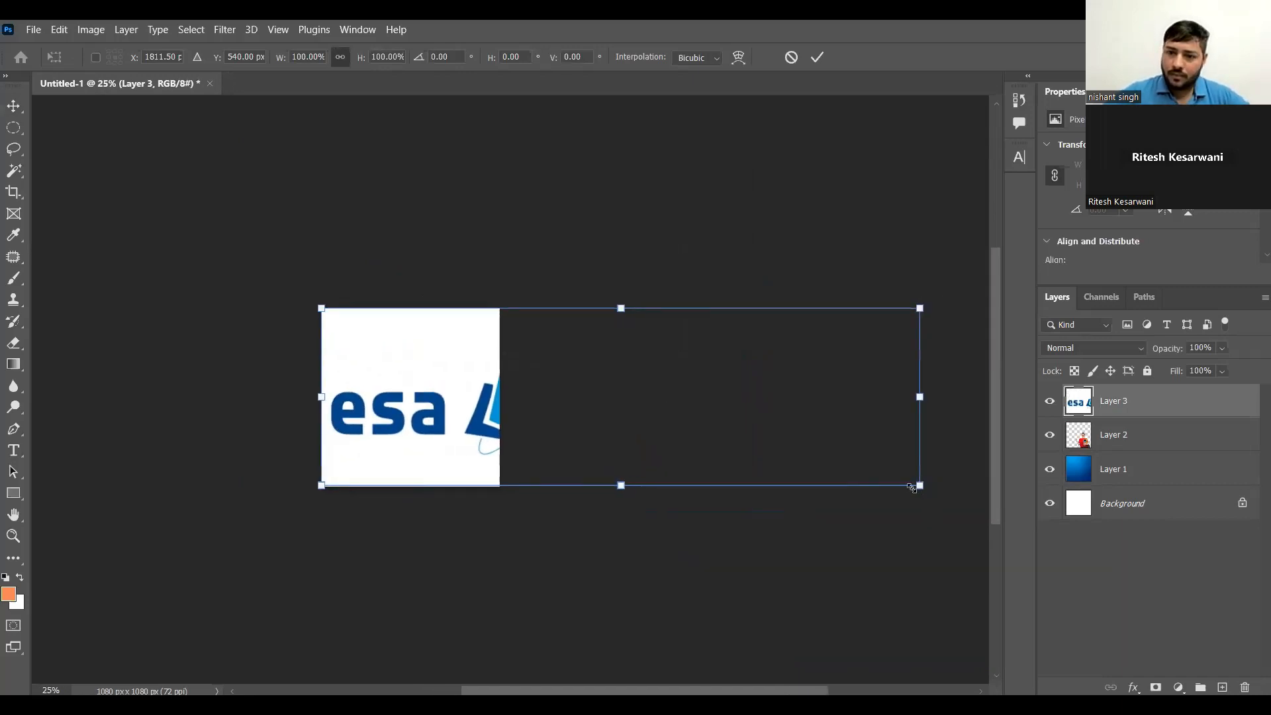
{"action": "left_click_drag", "start_coordinate": [426, 377], "coordinate": [398, 372]}
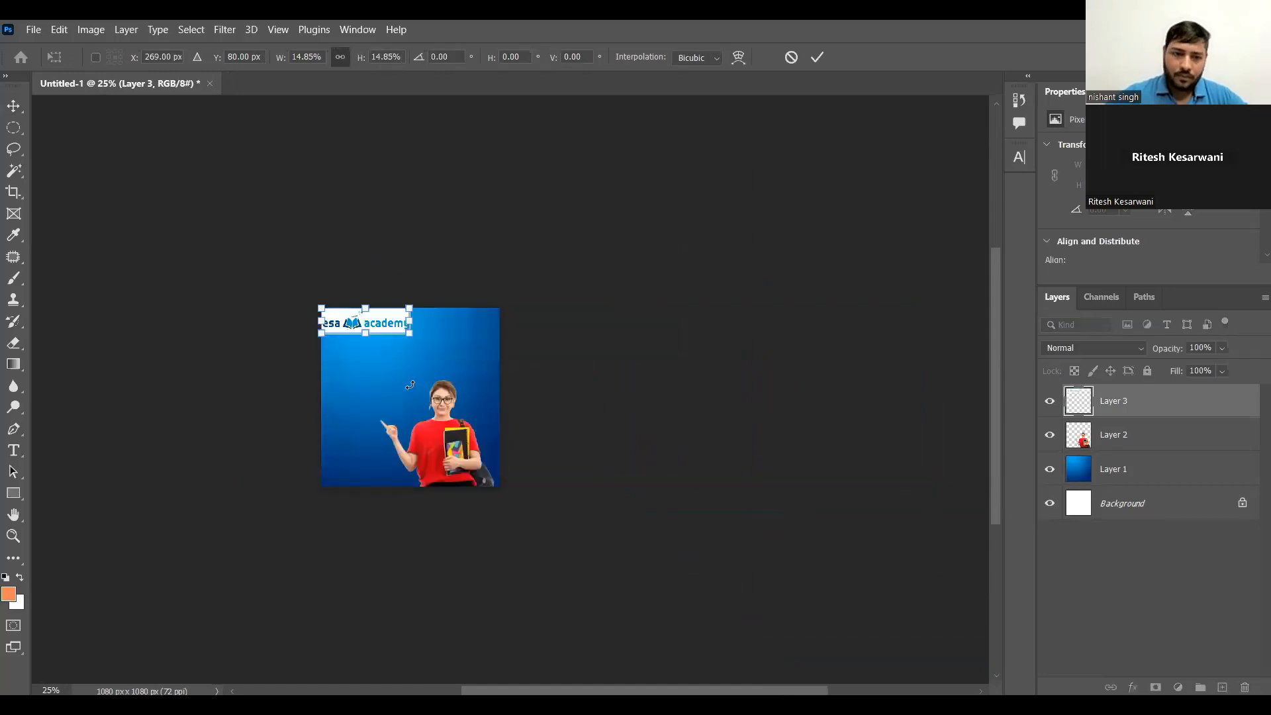
{"action": "key", "text": "Return"}
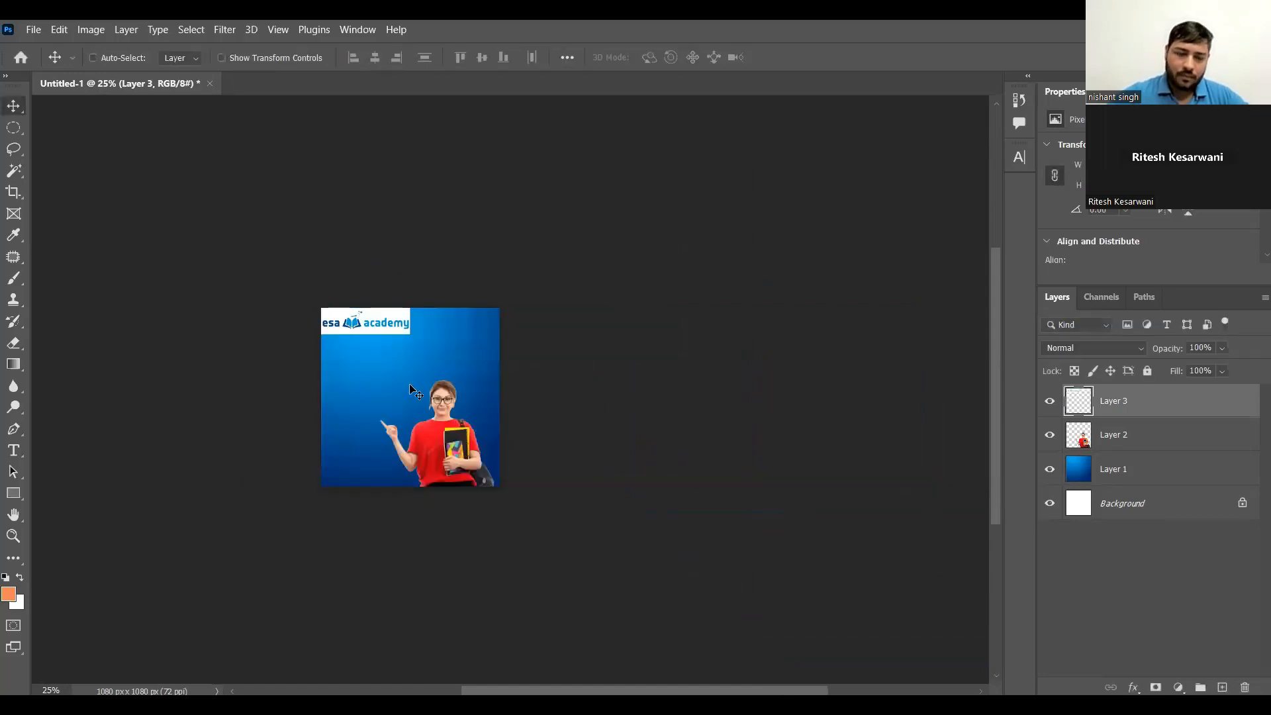
- Move the esa academy logo inward, away from the top-left corner of the canvas
{"action": "key", "text": "ctrl+plus"}
{"action": "key", "text": "ctrl+plus"}
{"action": "key", "text": "ctrl+plus"}
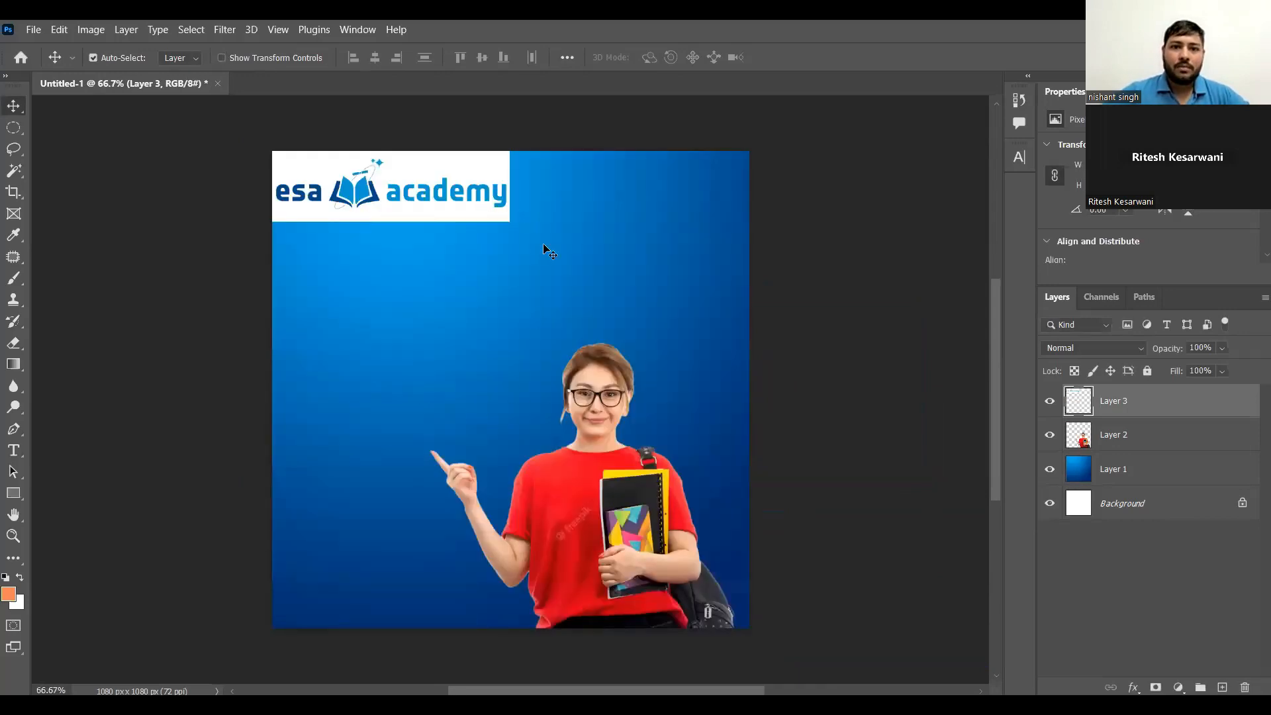
{"action": "left_click_drag", "start_coordinate": [473, 195], "coordinate": [538, 230]}
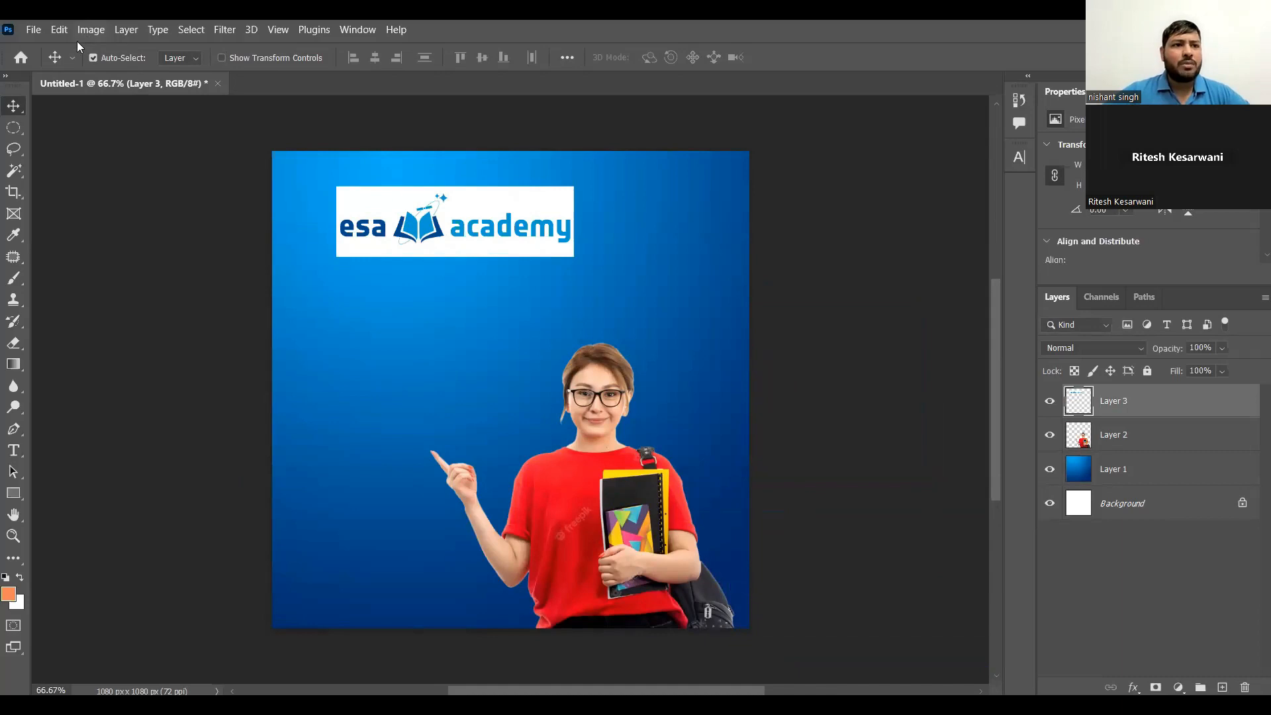
- Remove the logo's white background with the Magic Wand tool and clear the selection
{"action": "left_click", "coordinate": [12, 172]}
{"action": "right_click", "coordinate": [12, 176]}
{"action": "left_click", "coordinate": [107, 201]}
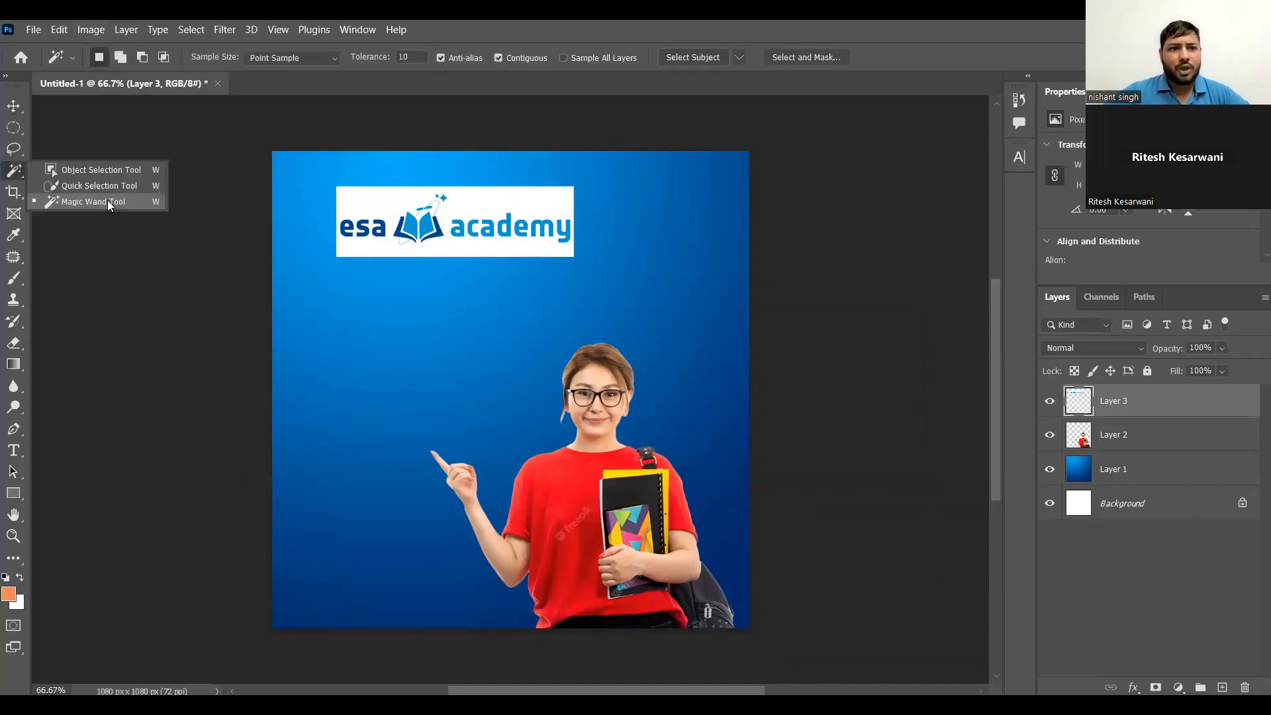
{"action": "left_click", "coordinate": [505, 200]}
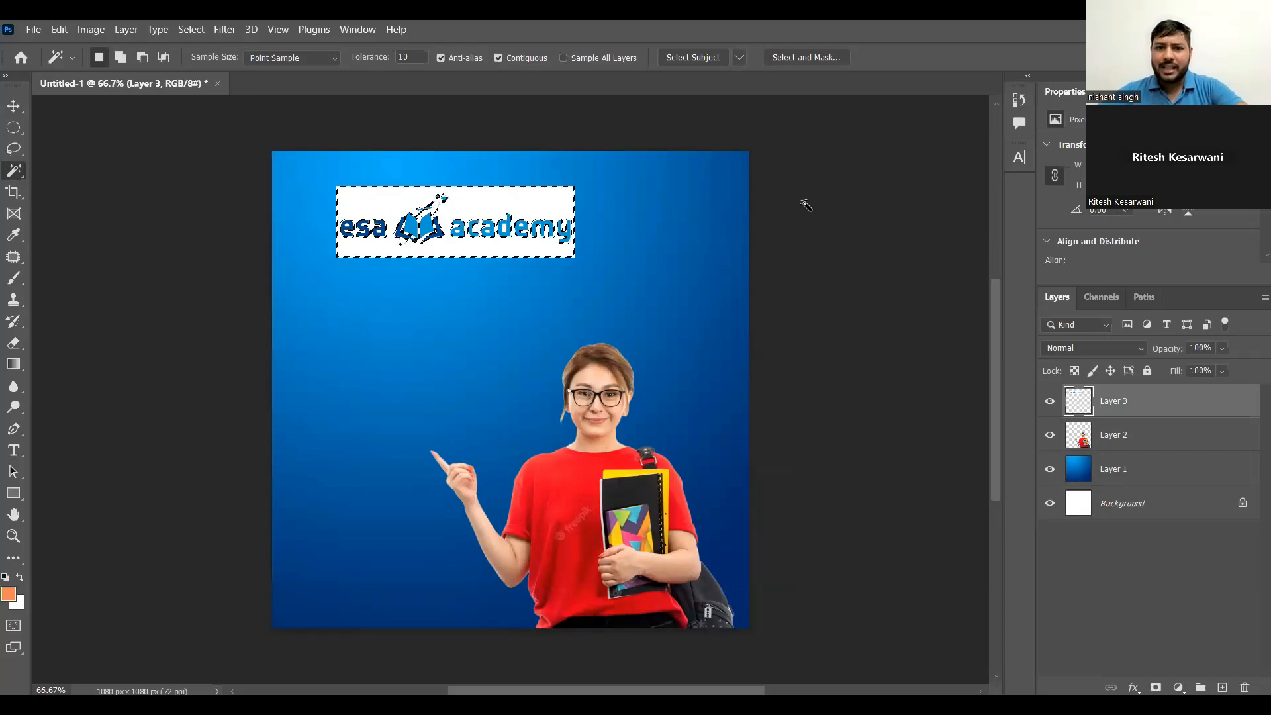
{"action": "key", "text": "Delete"}
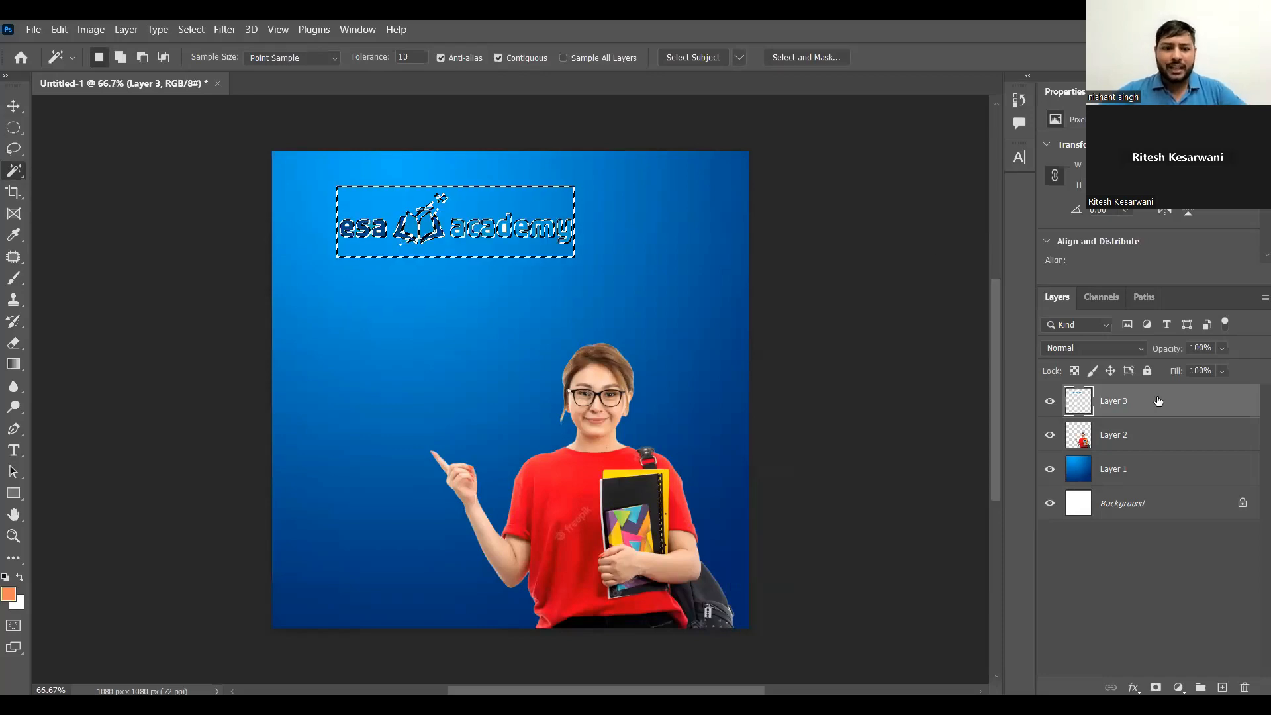
{"action": "key", "text": "ctrl+d"}
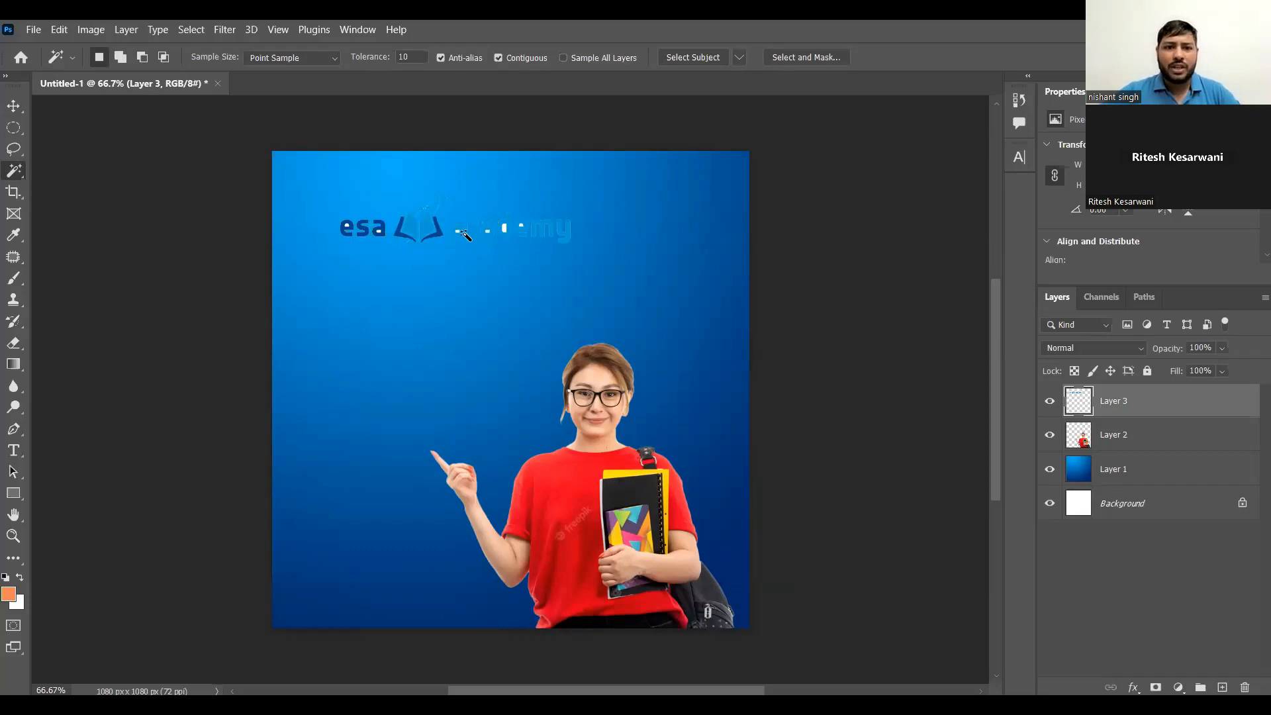
- Delete the leftover white areas inside the logo's letters using an additive Magic Wand selection, and clear the selection
{"action": "left_click", "coordinate": [432, 222], "text": "ctrl"}
{"action": "left_click", "coordinate": [432, 222], "text": "ctrl"}
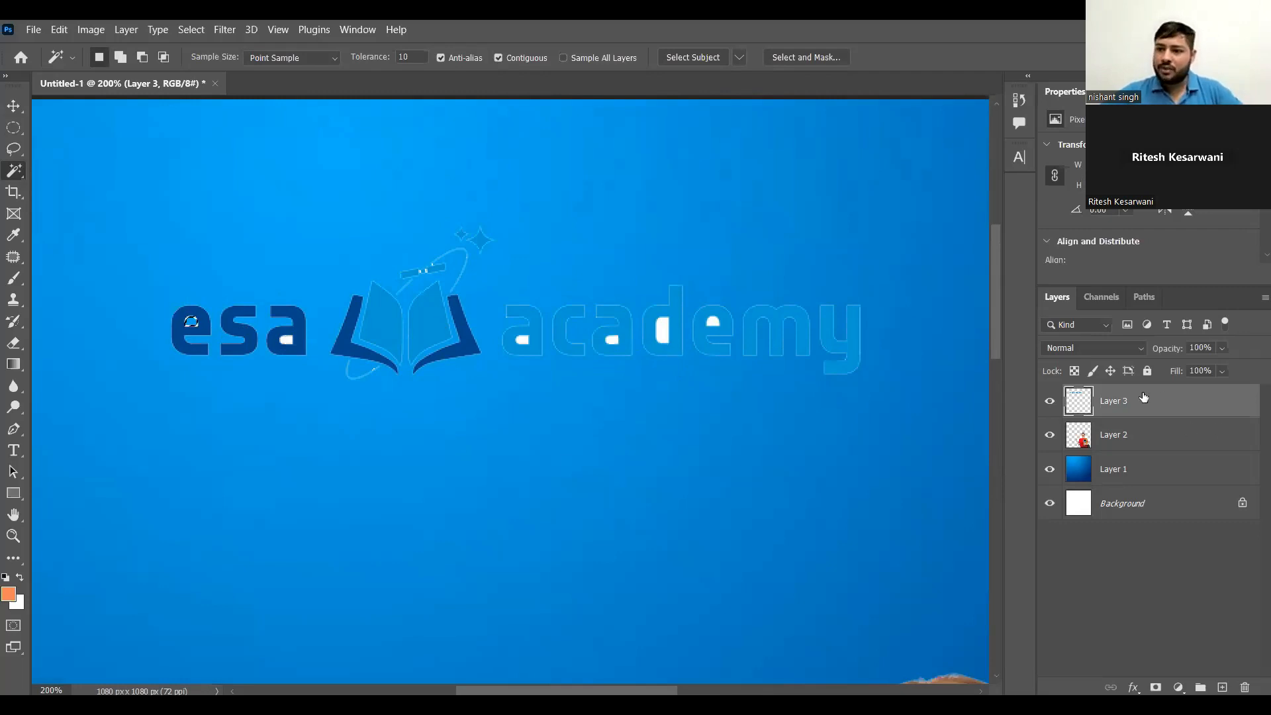
{"action": "left_click", "coordinate": [119, 57]}
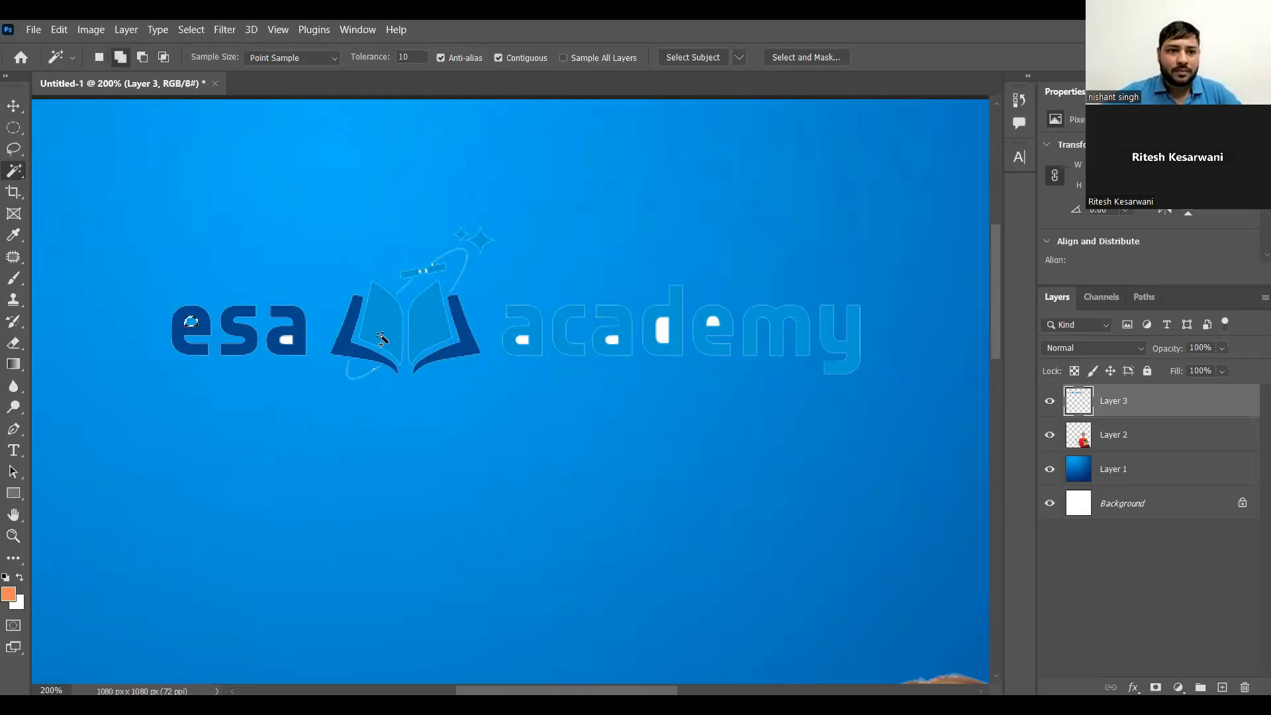
{"action": "left_click", "coordinate": [284, 339]}
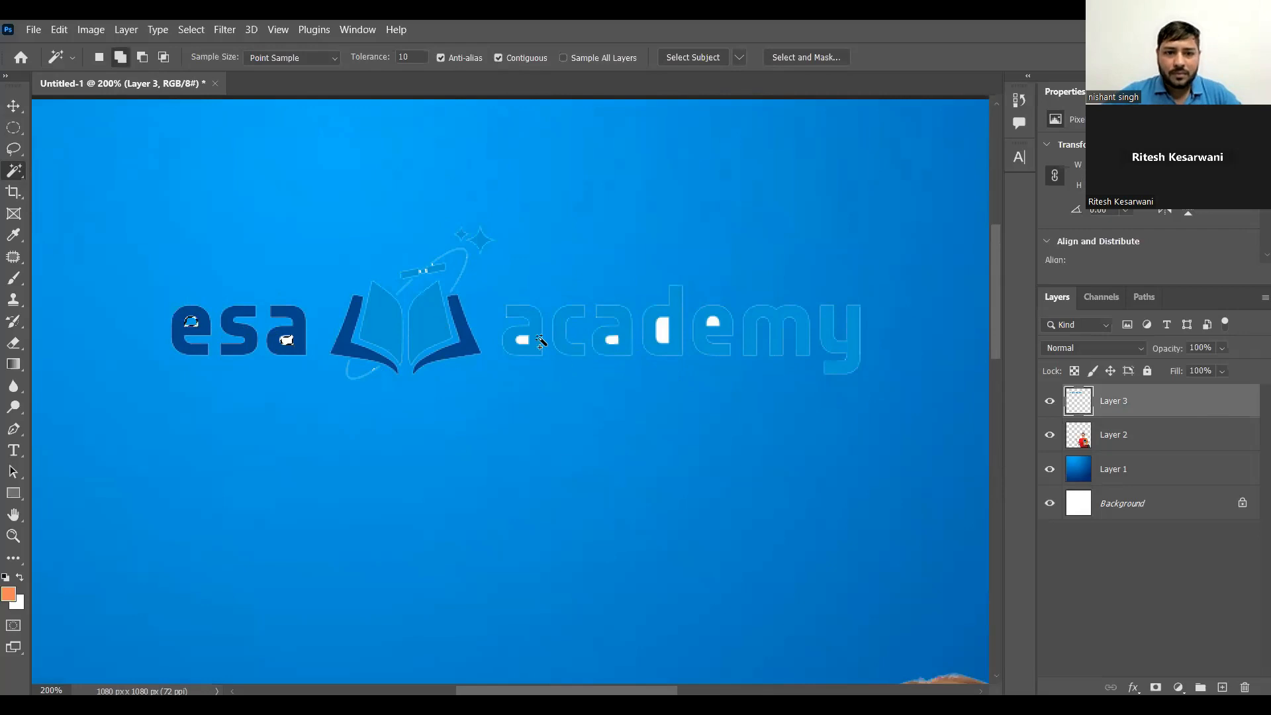
{"action": "left_click", "coordinate": [524, 341]}
{"action": "left_click", "coordinate": [613, 341]}
{"action": "left_click", "coordinate": [662, 331]}
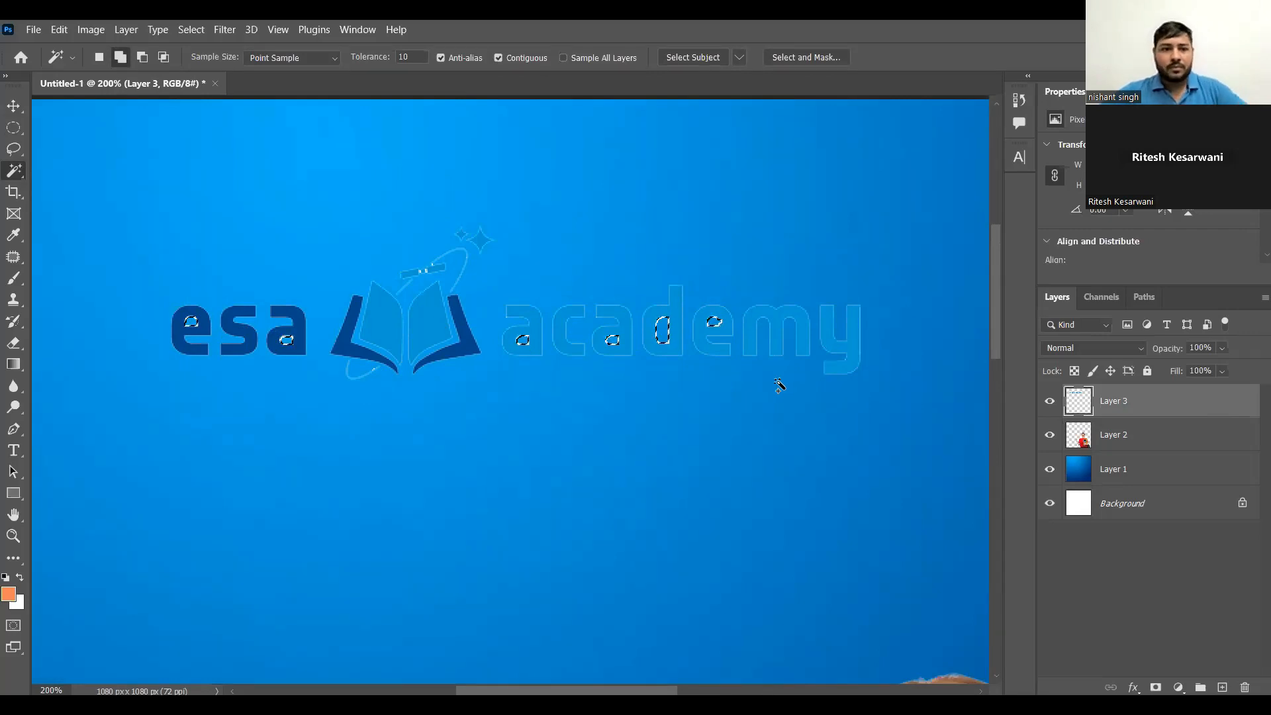
{"action": "key", "text": "ctrl+d"}
{"action": "key", "text": "v"}
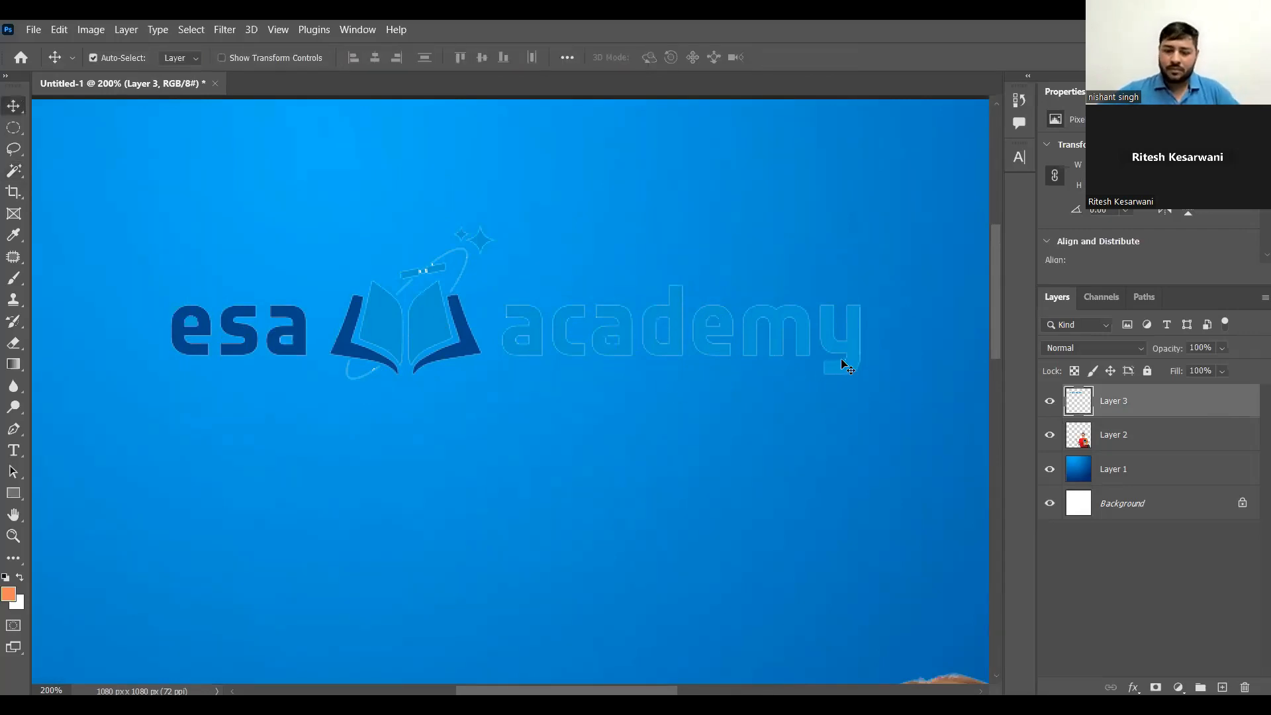
- Apply a white (ffffff) Color Overlay layer style to the esa academy logo
{"action": "key", "text": "ctrl+0"}
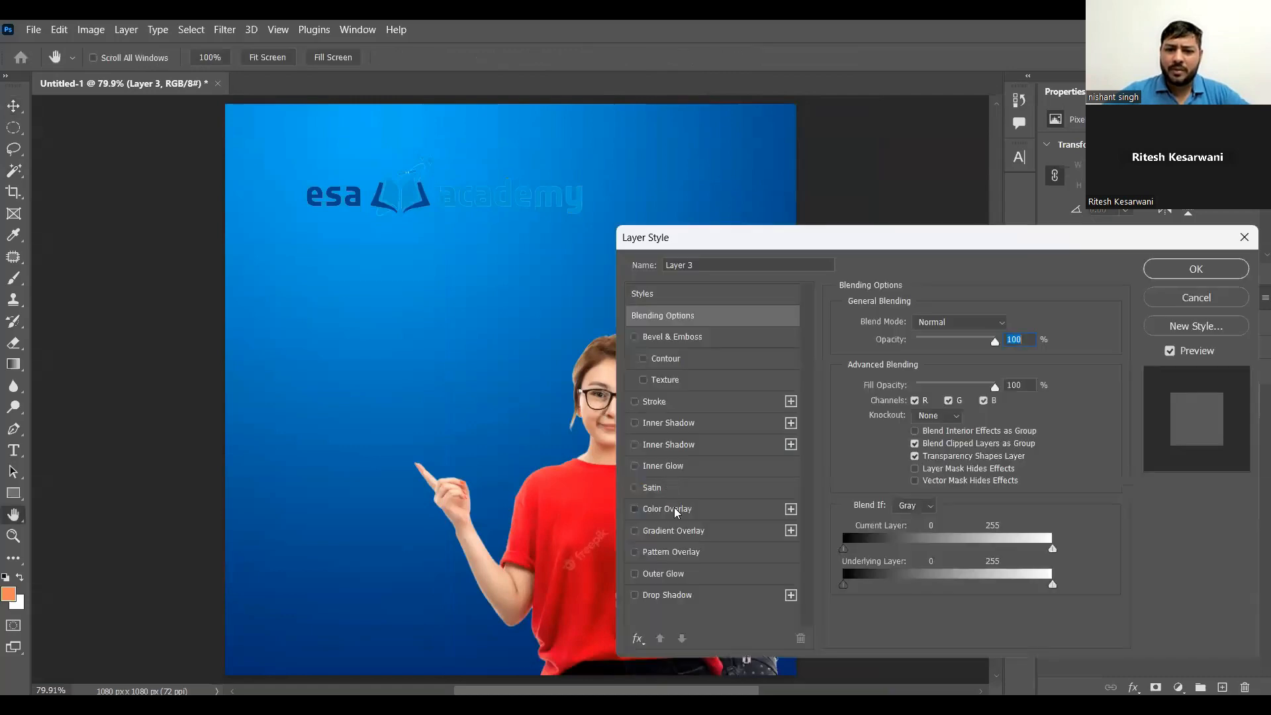
{"action": "left_click", "coordinate": [674, 509]}
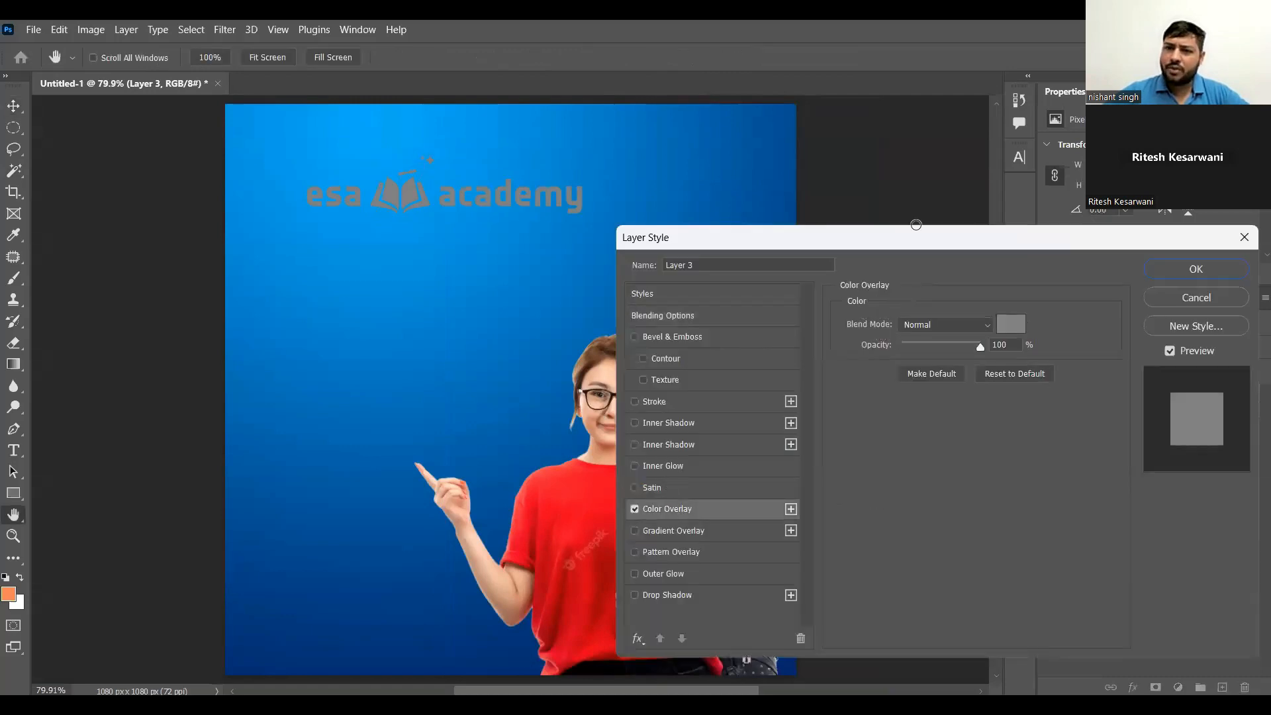
{"action": "left_click", "coordinate": [1011, 325]}
{"action": "left_click_drag", "start_coordinate": [916, 225], "coordinate": [833, 137]}
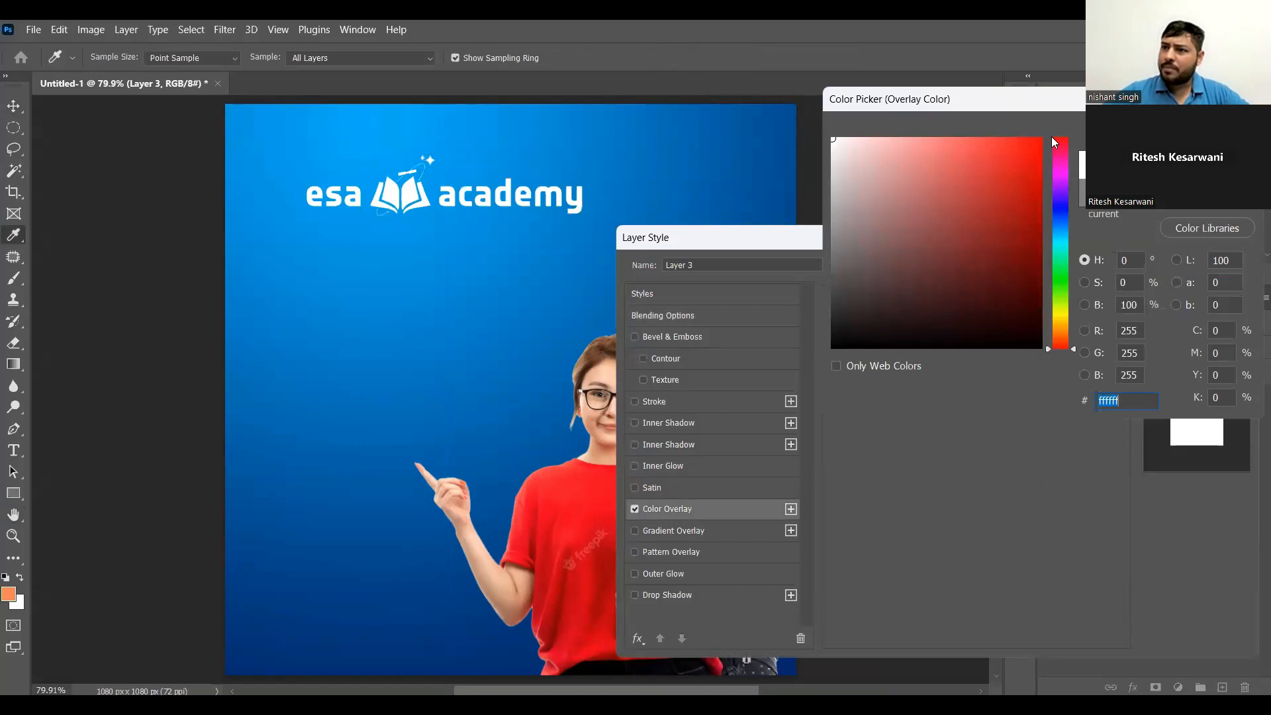
{"action": "left_click", "coordinate": [1207, 130]}
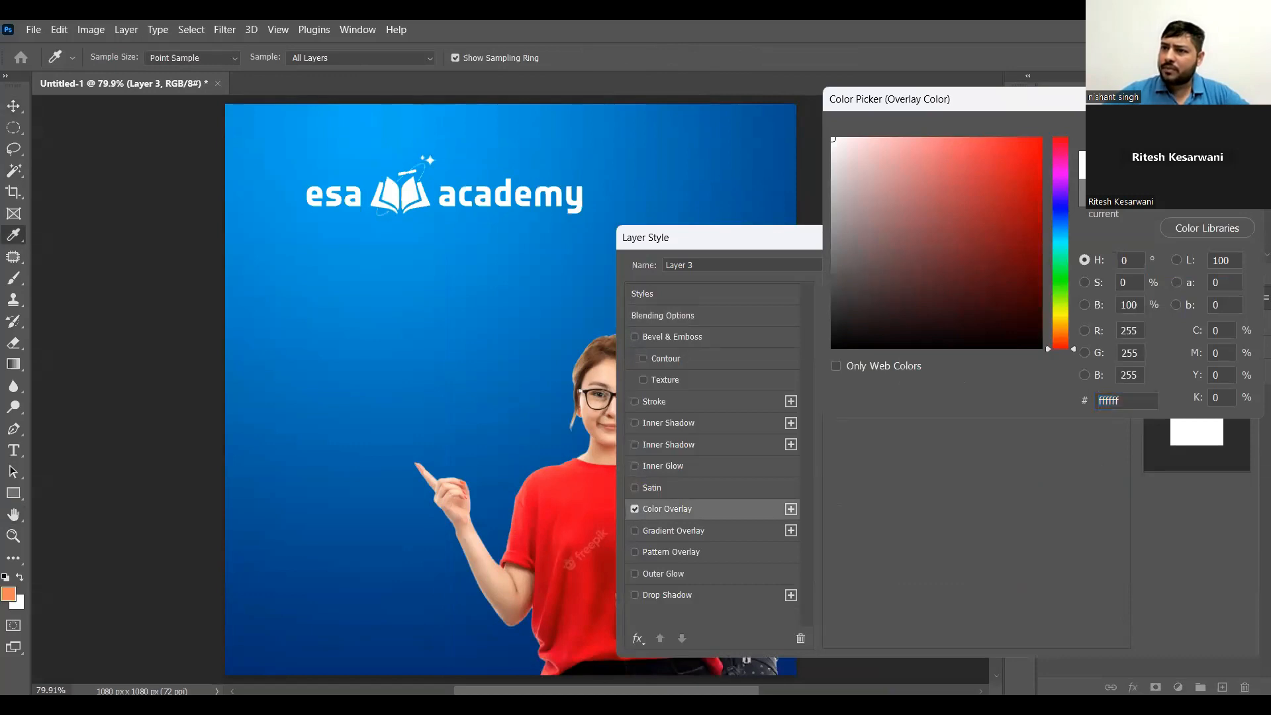
{"action": "key", "text": "Return"}
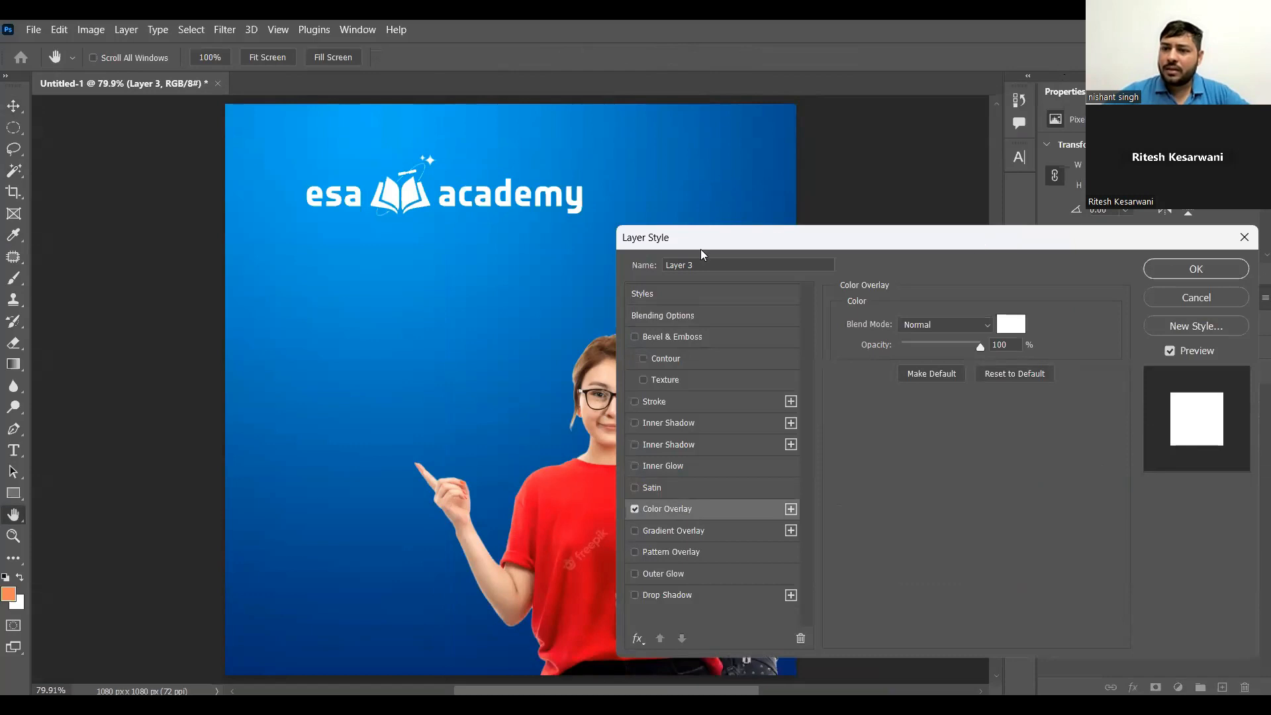
{"action": "left_click_drag", "start_coordinate": [700, 249], "coordinate": [416, 262]}
{"action": "left_click", "coordinate": [917, 280]}
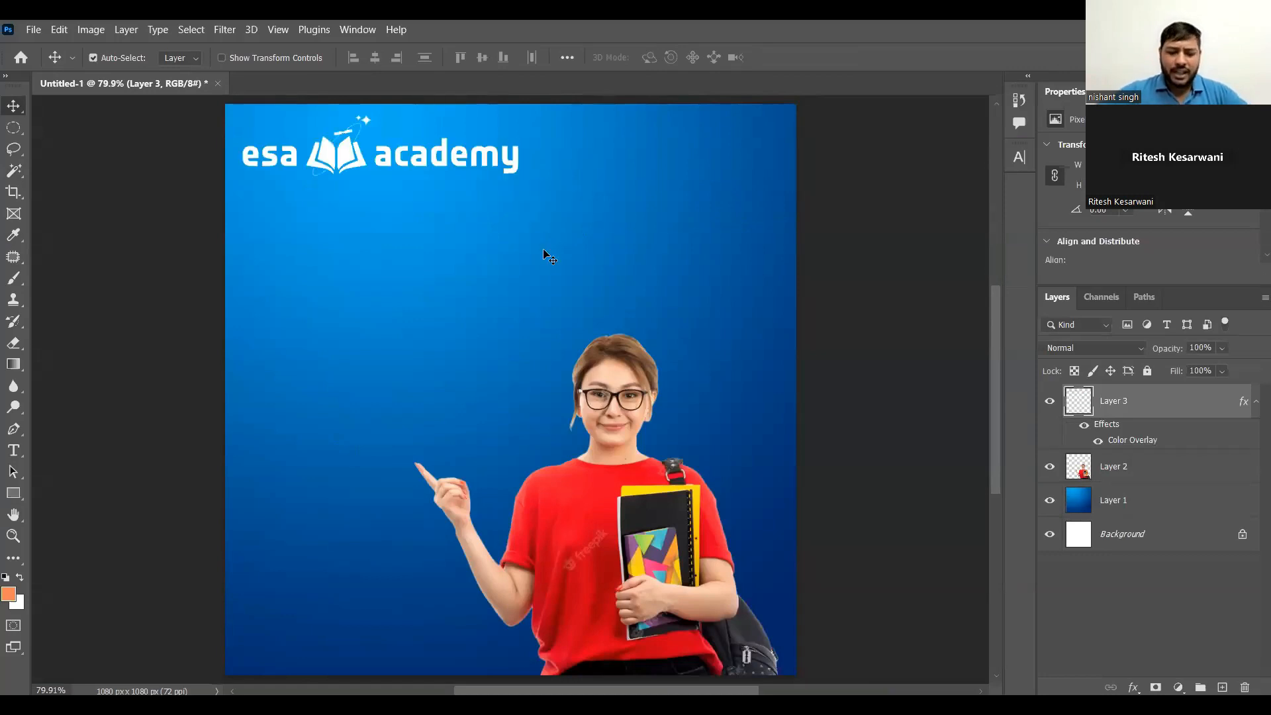
- Position the white logo close to the canvas's top-left corner and nudge it slightly downward
{"action": "key", "text": "ctrl+minus"}
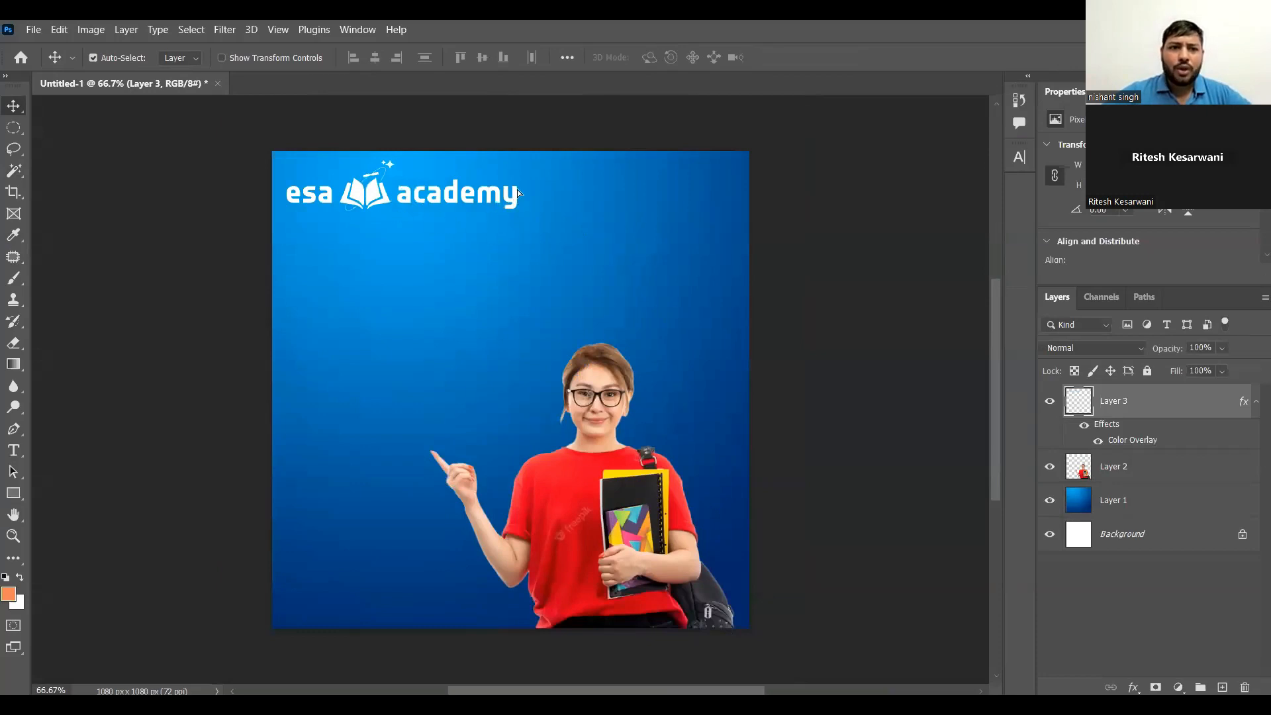
{"action": "left_click_drag", "start_coordinate": [517, 199], "coordinate": [512, 192]}
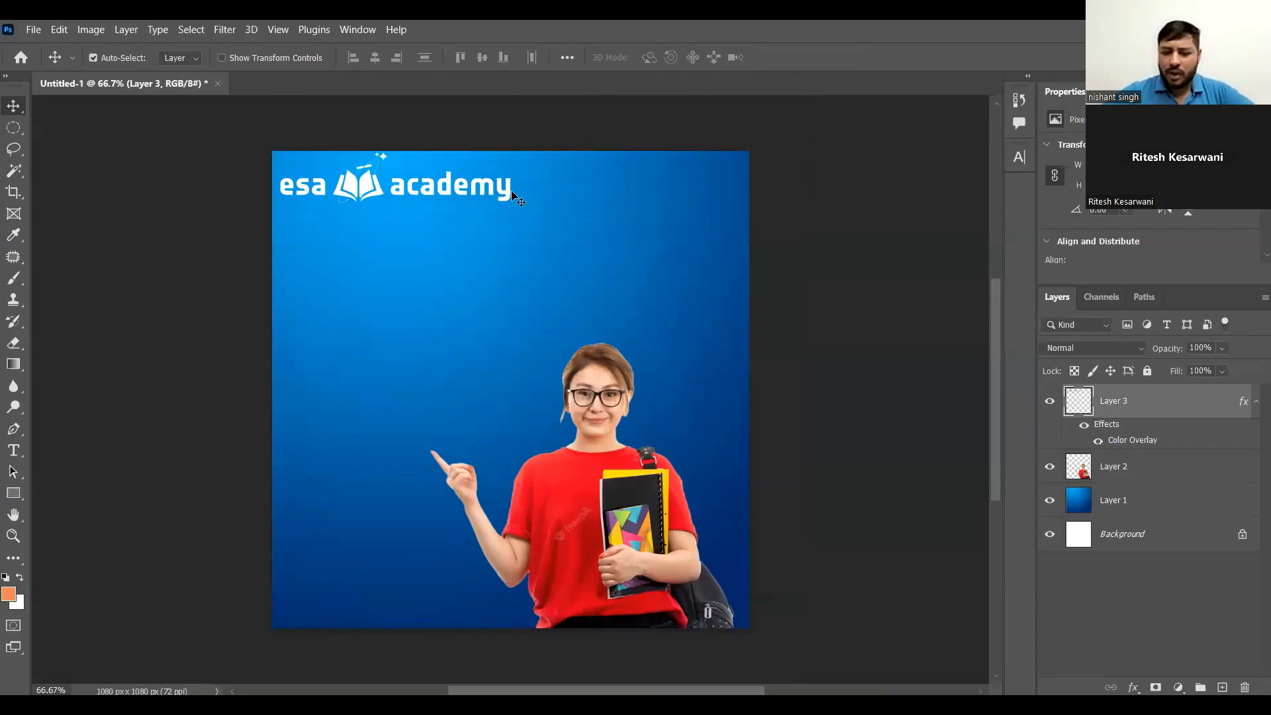
{"action": "key", "text": "Down"}
{"action": "key", "text": "Down"}
{"action": "key", "text": "Down"}
{"action": "key", "text": "Down"}
{"action": "key", "text": "Down"}
{"action": "key", "text": "Down"}
{"action": "key", "text": "Down"}
{"action": "key", "text": "Down"}
{"action": "key", "text": "Down"}
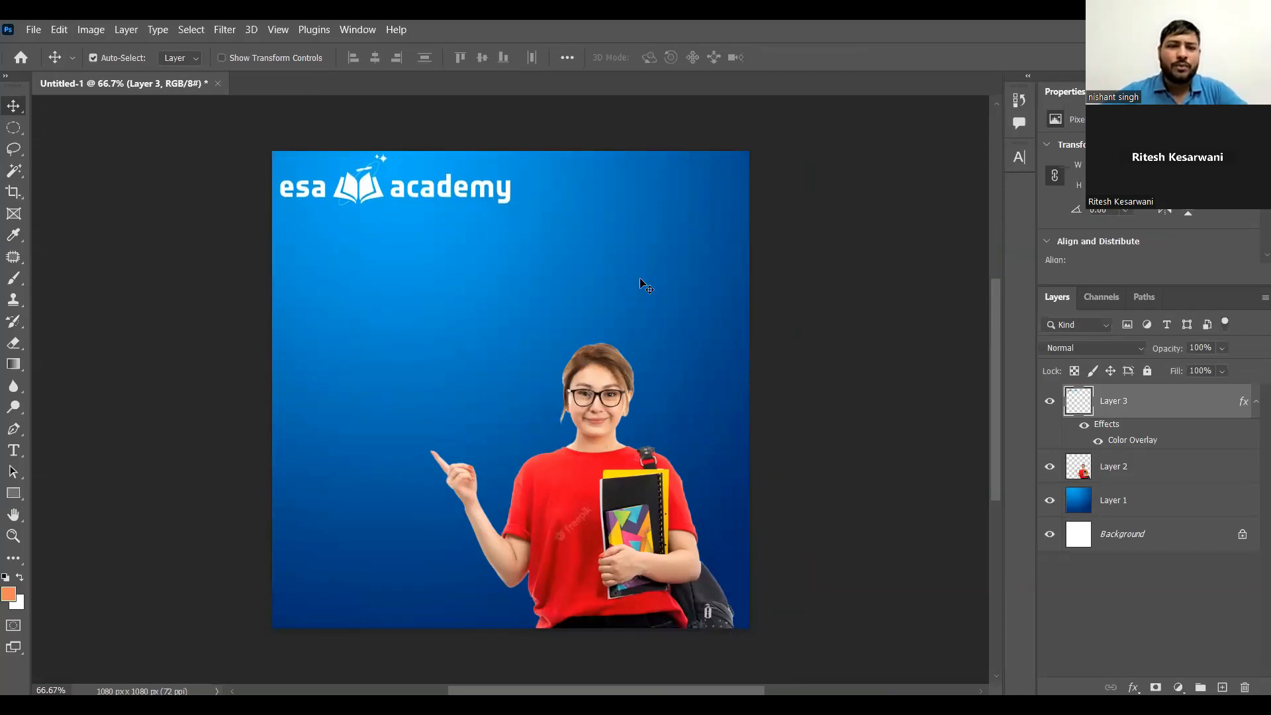
- Scale the logo down to about 75.48% and shift it slightly inward from the canvas's top-left corner
{"action": "key", "text": "ctrl"}
{"action": "key", "text": "ctrl+t"}
{"action": "left_click_drag", "start_coordinate": [509, 207], "coordinate": [454, 193]}
{"action": "left_click_drag", "start_coordinate": [344, 183], "coordinate": [350, 187]}
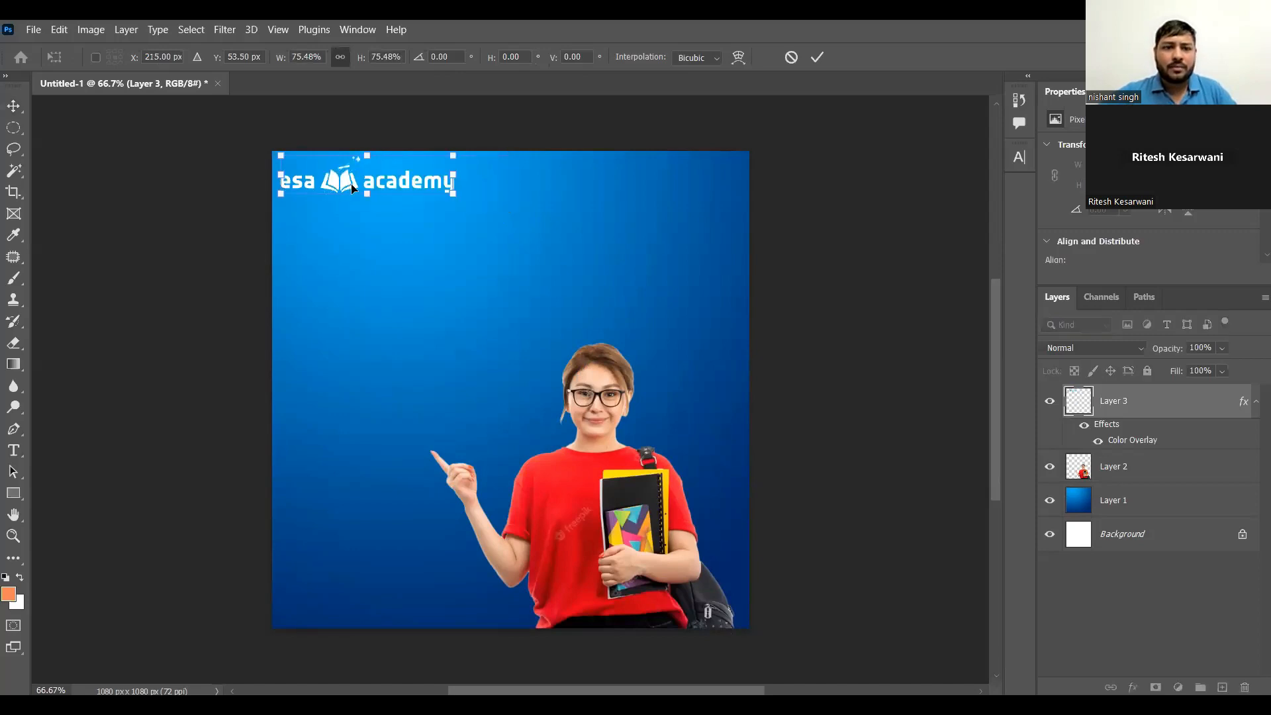
{"action": "key", "text": "Return"}
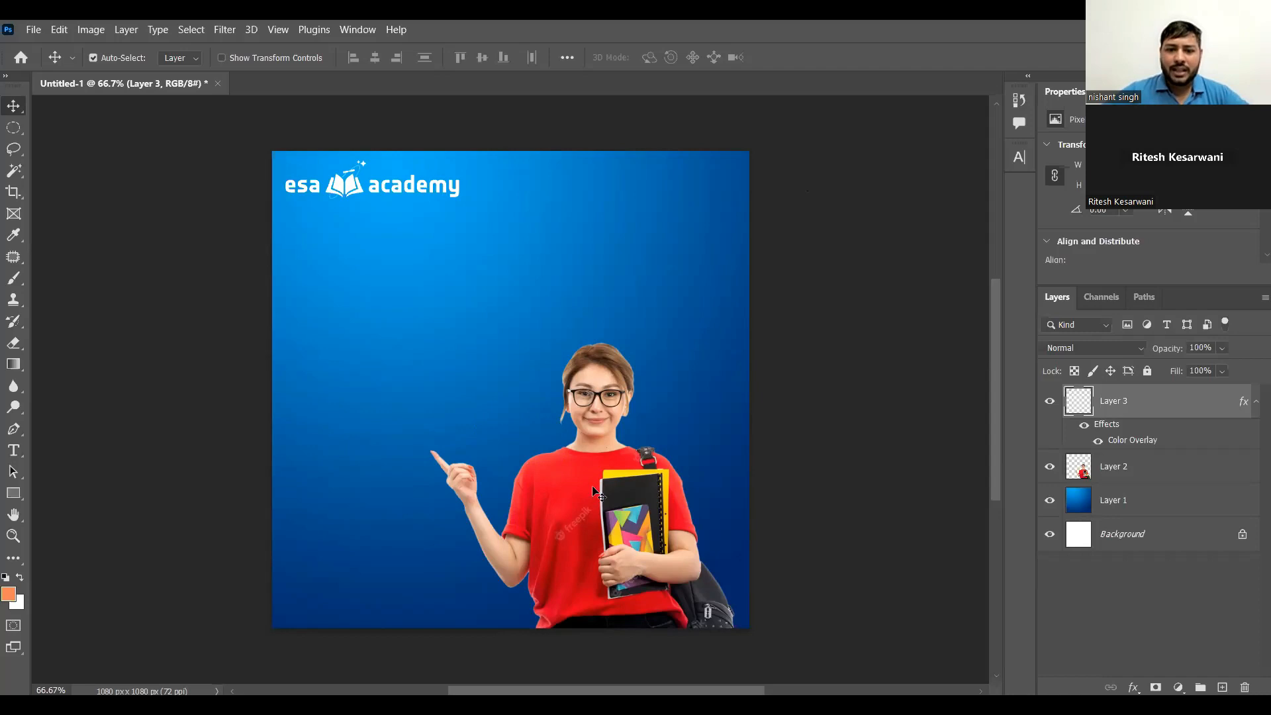
- Move the cut-out woman slightly to the right along the canvas's bottom edge and keep her layer selected
{"action": "left_click", "coordinate": [604, 501]}
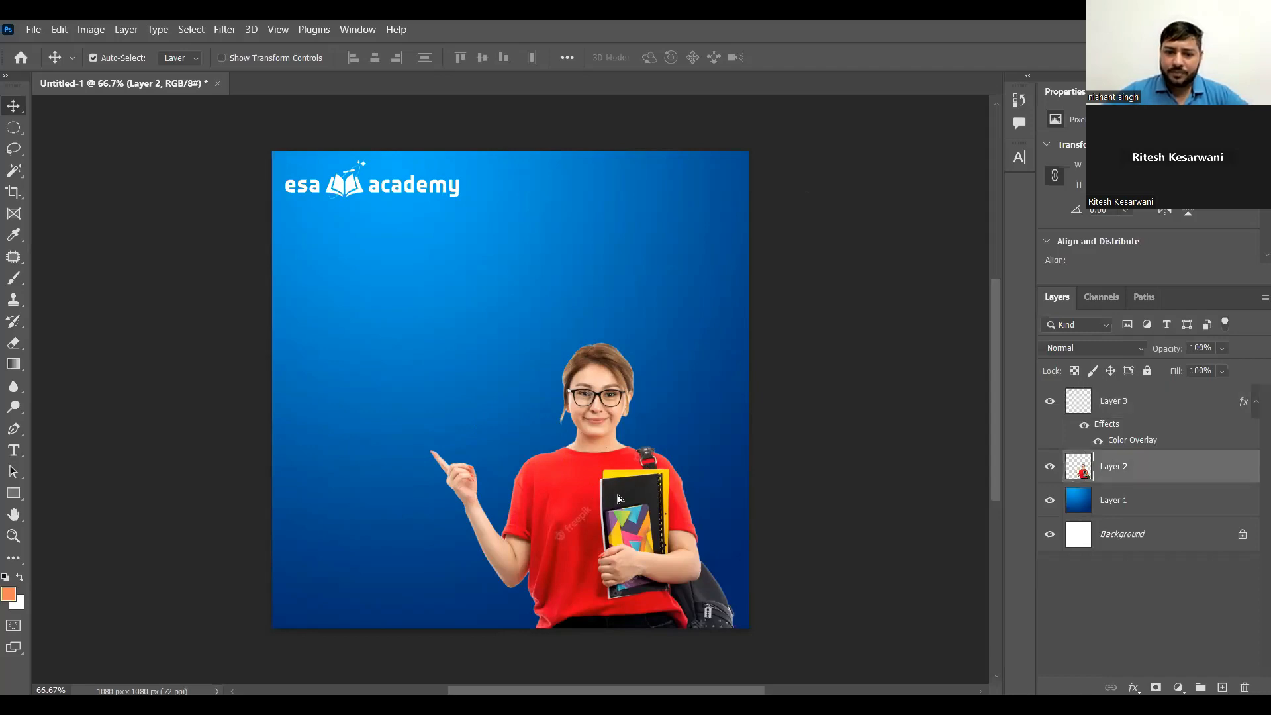
{"action": "left_click_drag", "start_coordinate": [619, 499], "coordinate": [633, 499]}
{"action": "left_click", "coordinate": [786, 526]}
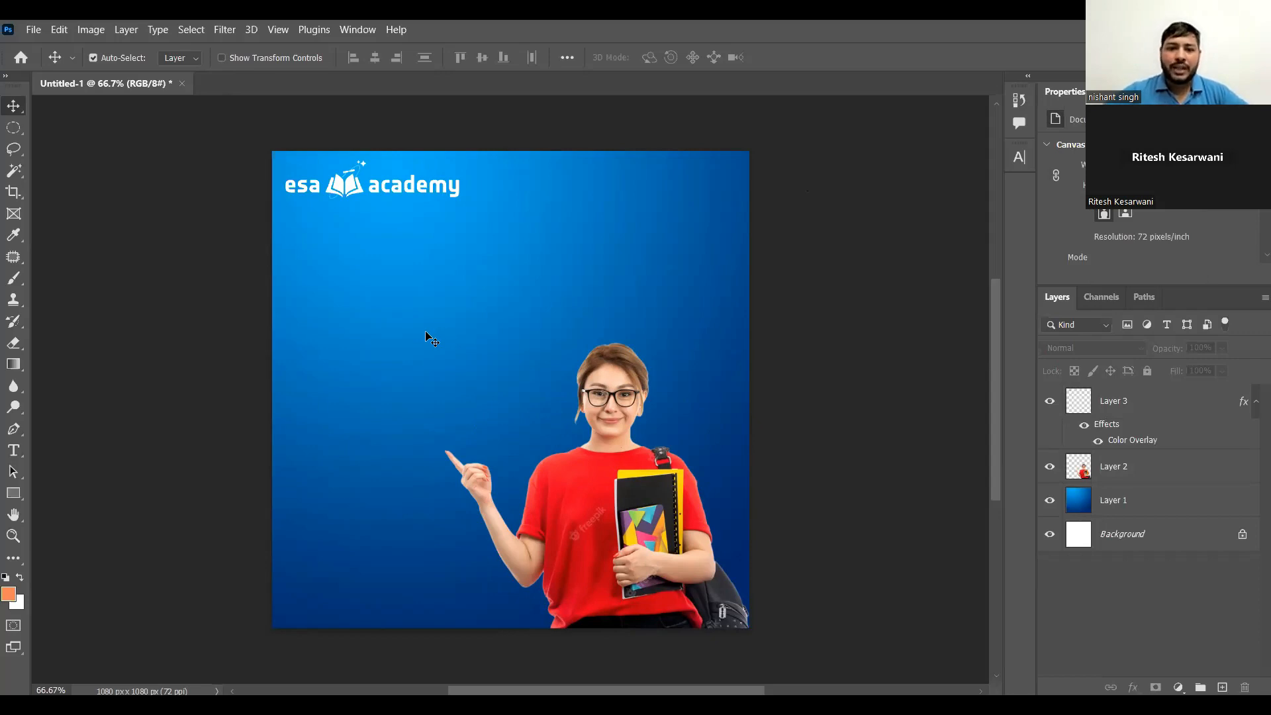
{"action": "left_click", "coordinate": [600, 471]}
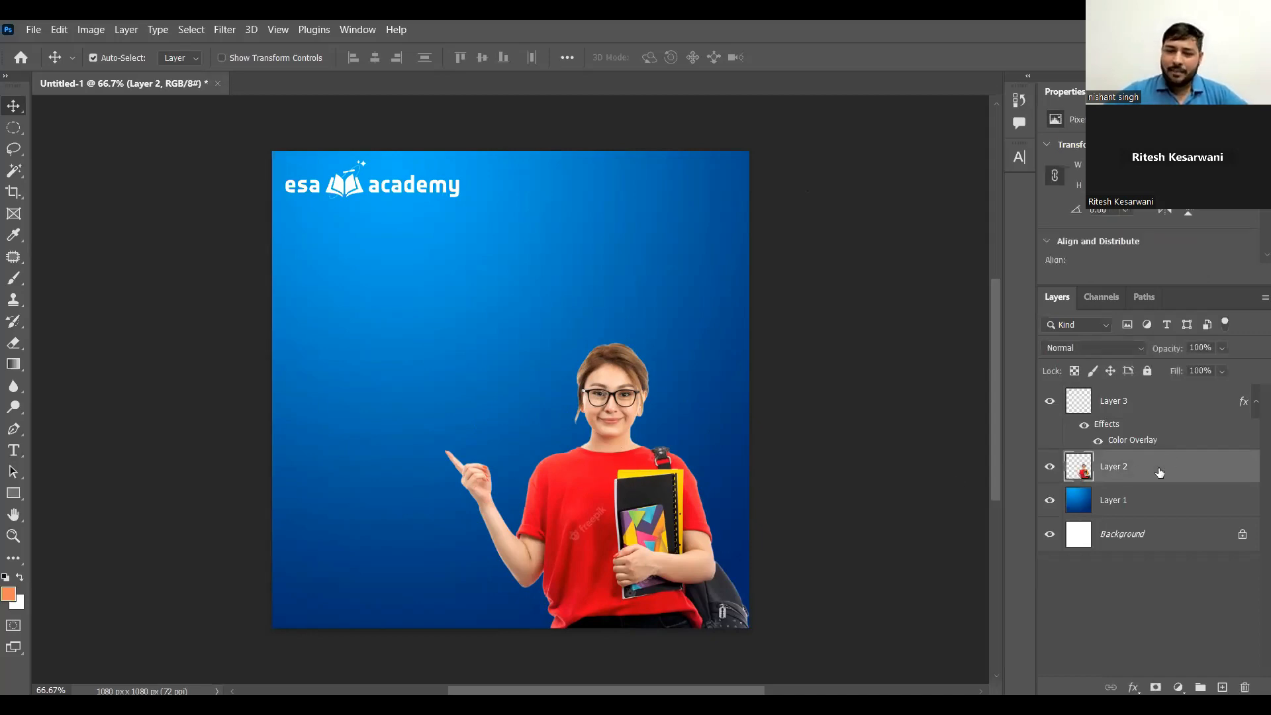
- Add a Drop Shadow to the cut-out woman from the default settings, with angle -150° and distance 8 px
{"action": "double_click", "coordinate": [1099, 482]}
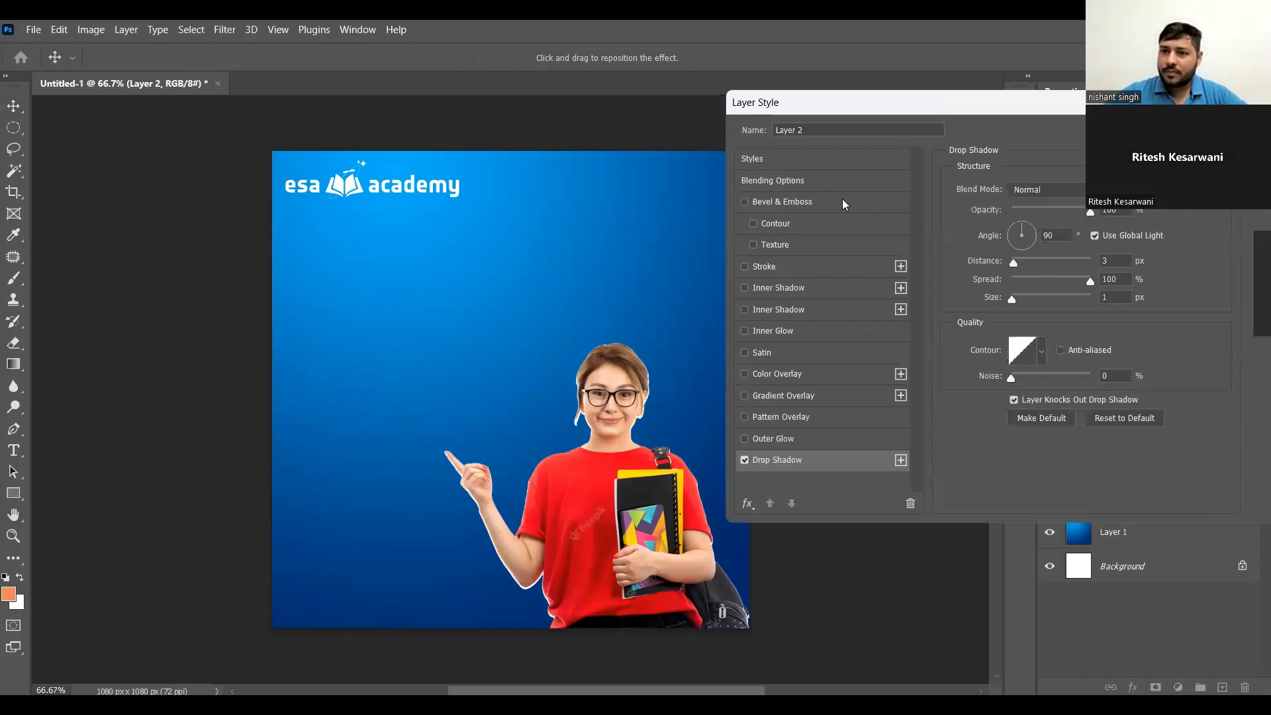
{"action": "left_click", "coordinate": [1011, 455]}
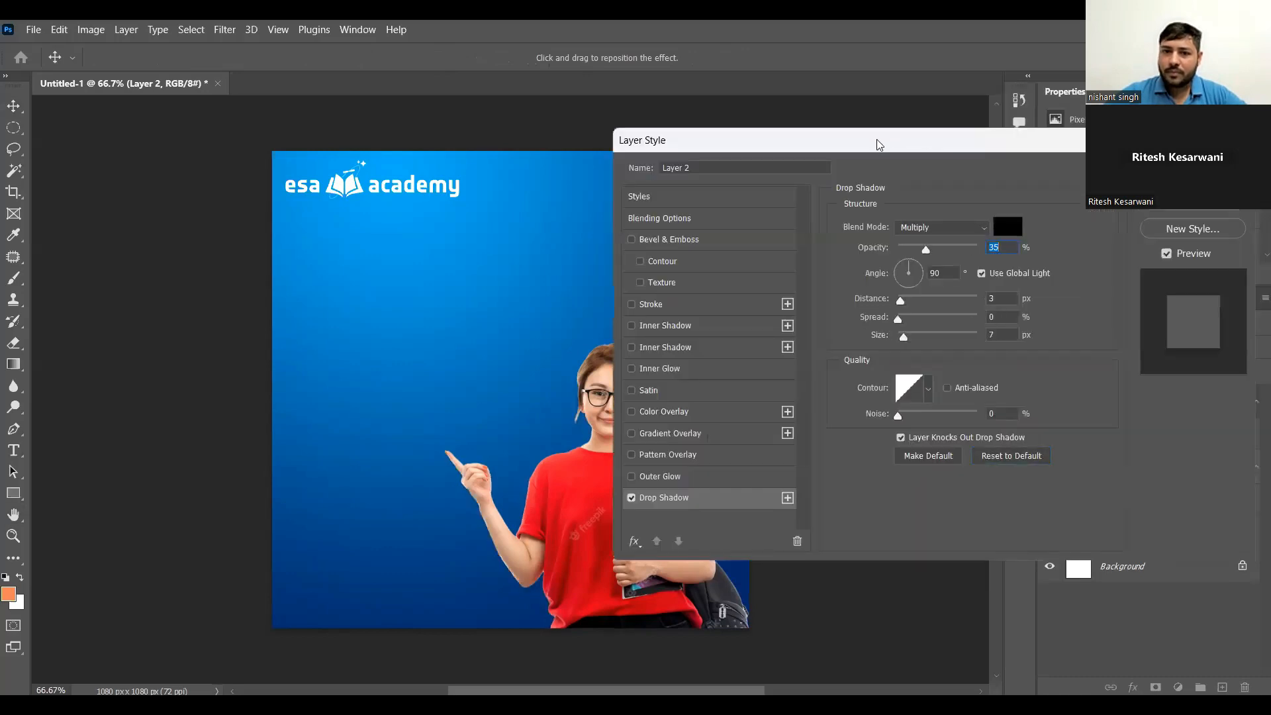
{"action": "left_click_drag", "start_coordinate": [879, 144], "coordinate": [953, 131]}
{"action": "left_click_drag", "start_coordinate": [618, 449], "coordinate": [617, 439]}
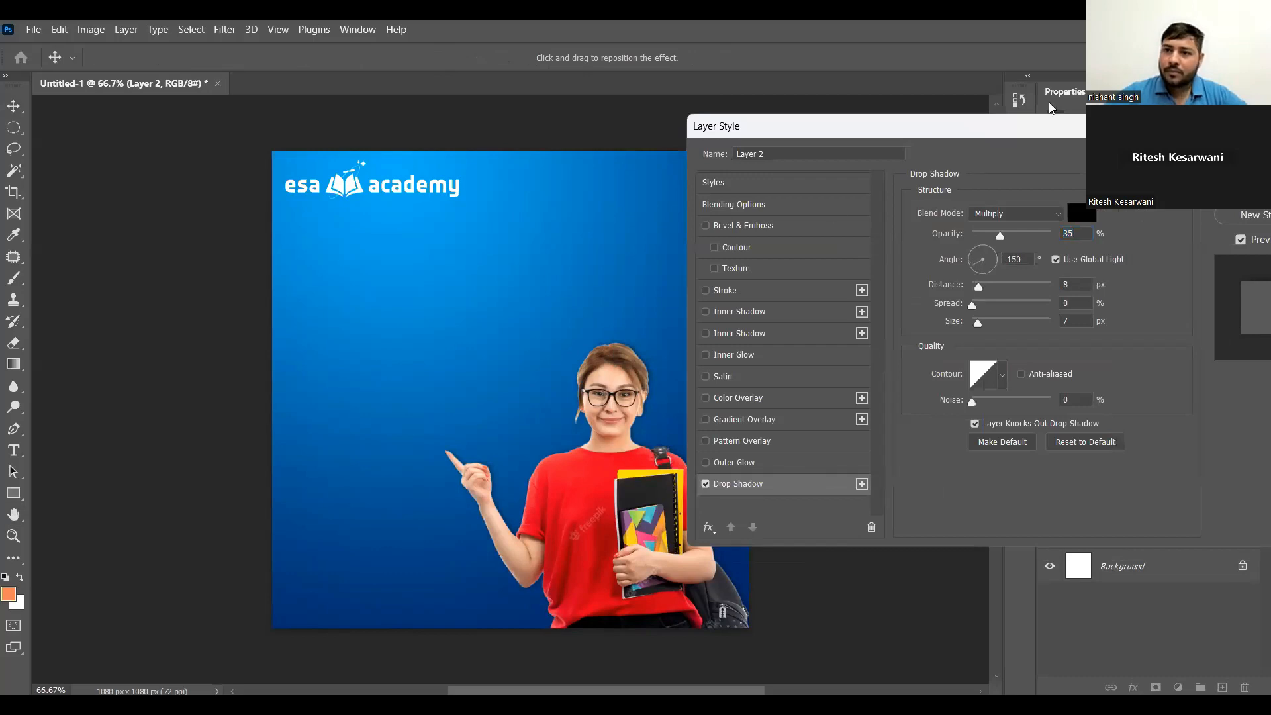
{"action": "key", "text": "Return"}
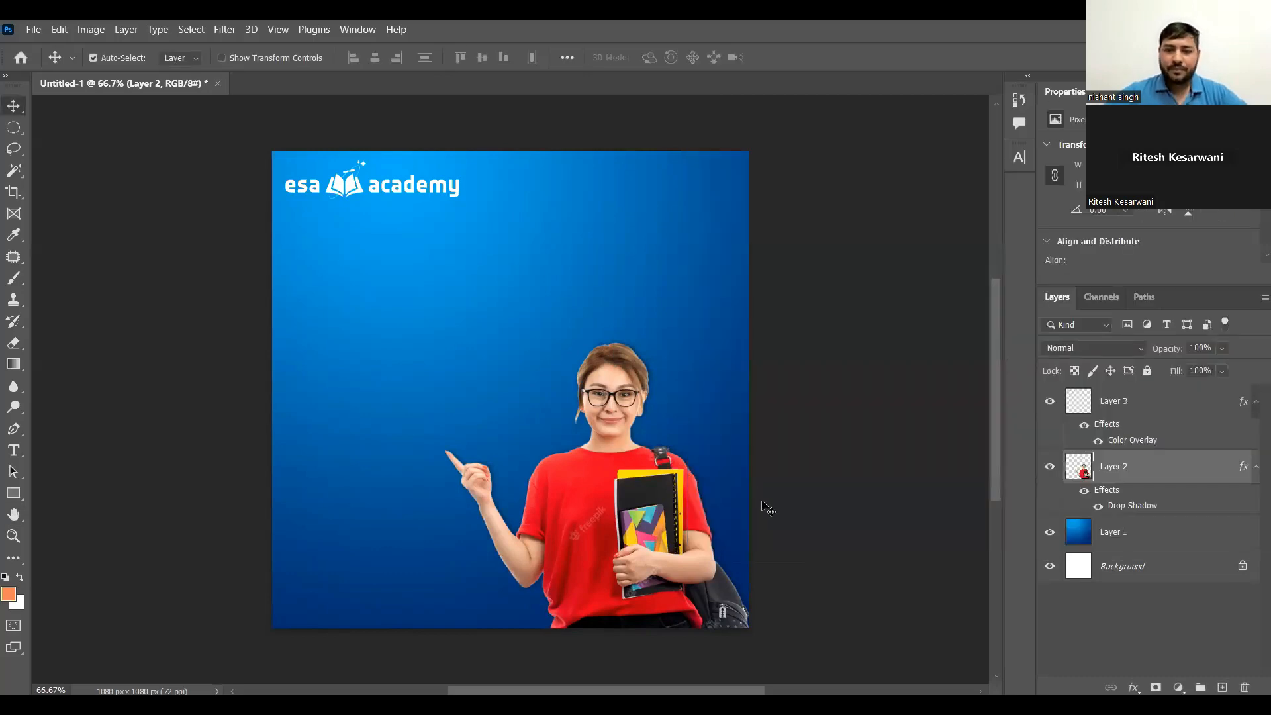
{"action": "left_click", "coordinate": [803, 474]}
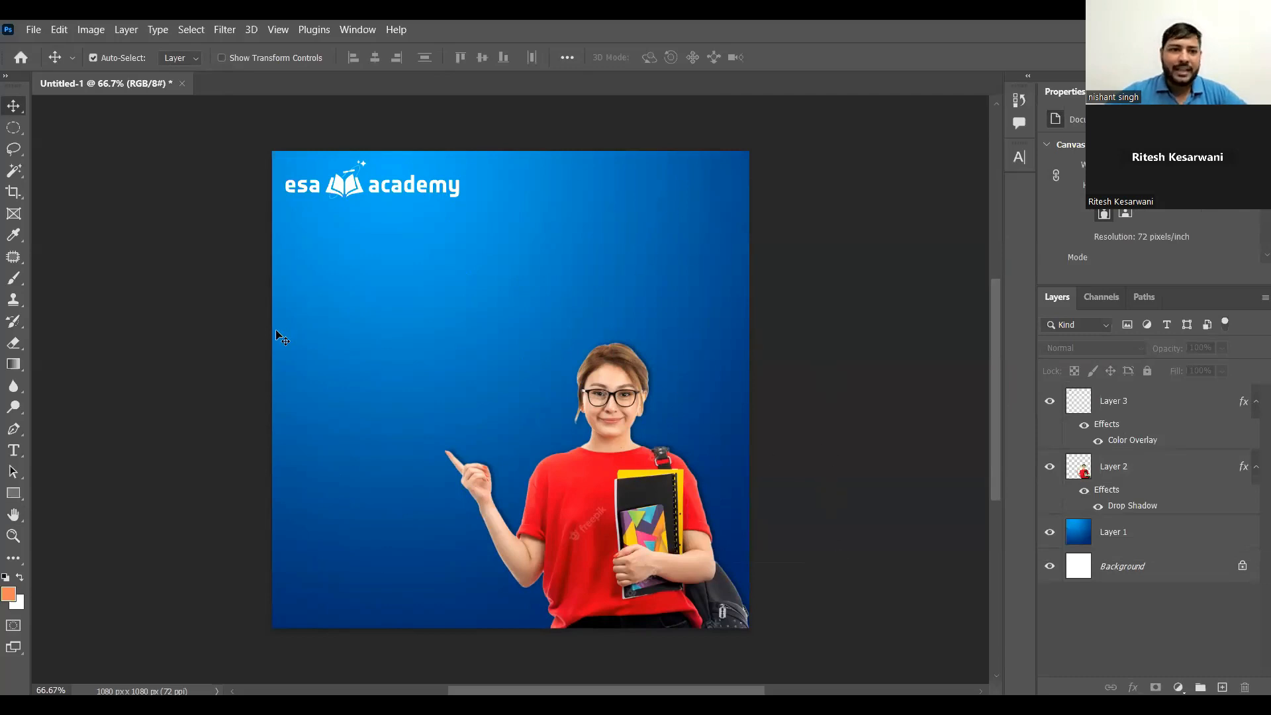
- Draw a circle about 599 px across on a layer between the blue gradient and the woman, and fill it white
{"action": "left_click", "coordinate": [9, 495]}
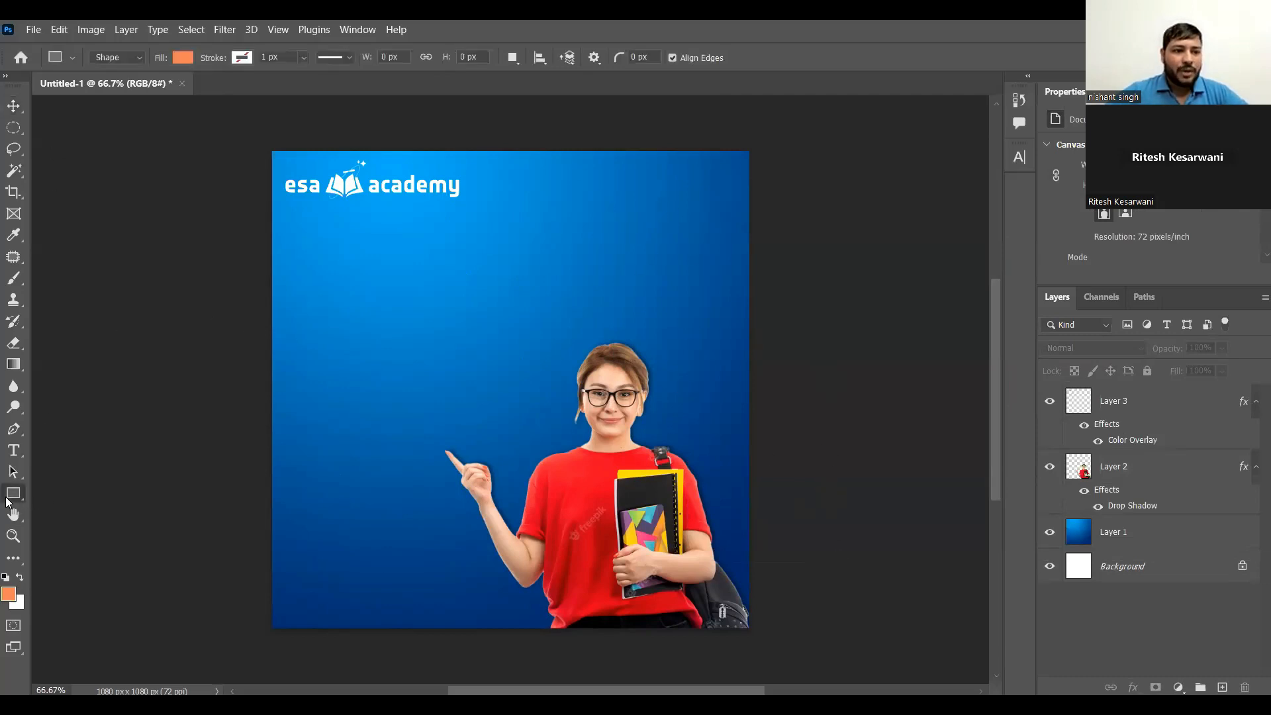
{"action": "right_click", "coordinate": [13, 493]}
{"action": "left_click", "coordinate": [75, 514]}
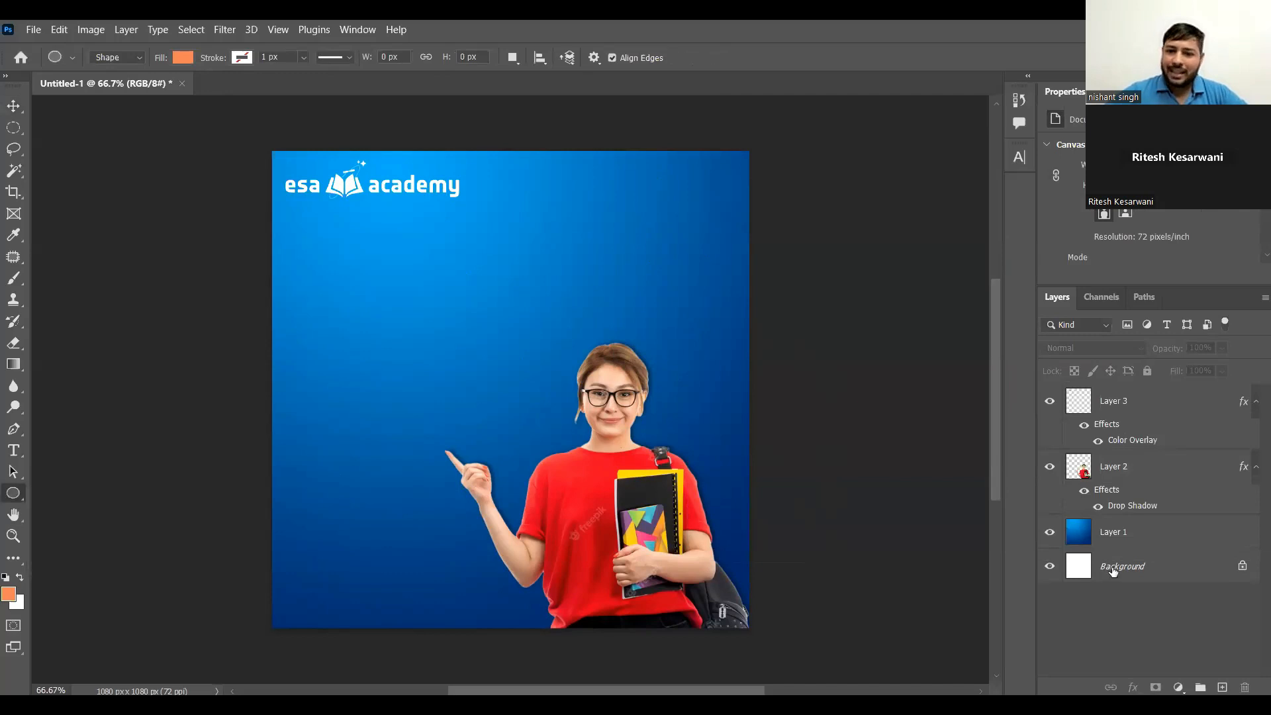
{"action": "left_click", "coordinate": [1092, 540]}
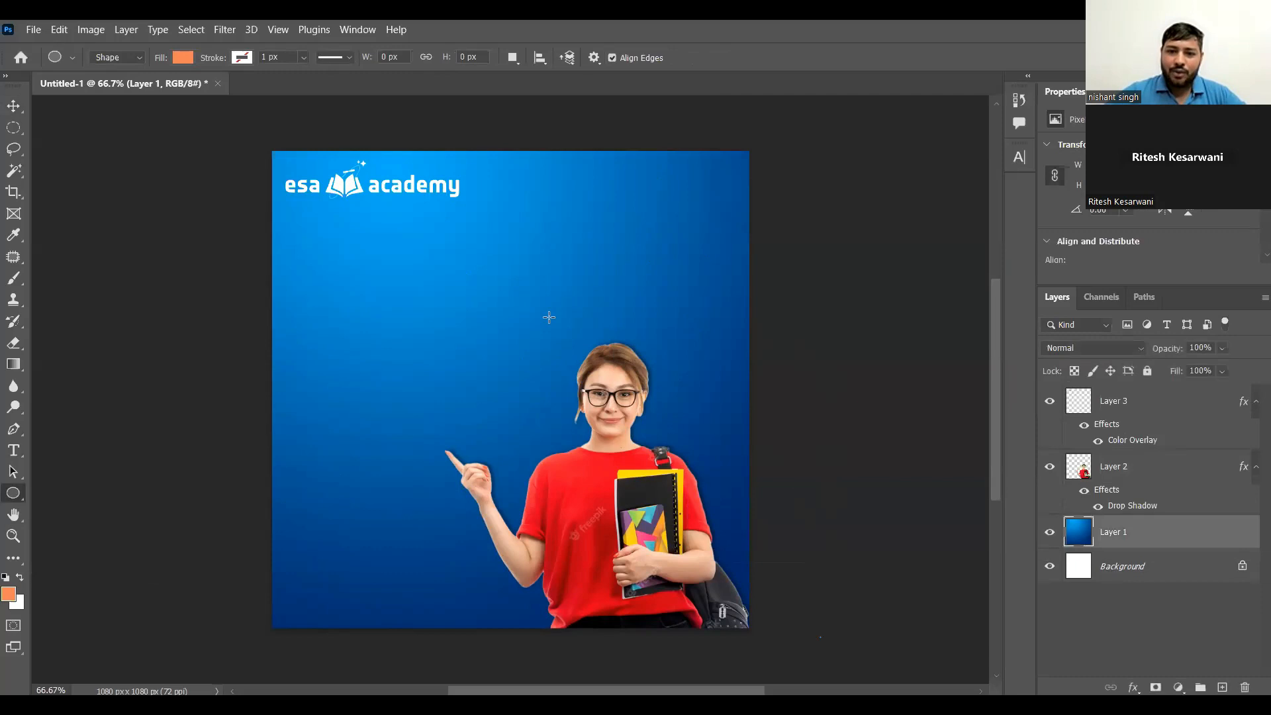
{"action": "mouse_move", "coordinate": [555, 373]}
{"action": "left_mouse_down"}
{"action": "mouse_move", "coordinate": [662, 411]}
{"action": "mouse_move", "coordinate": [820, 636]}
{"action": "left_mouse_up"}
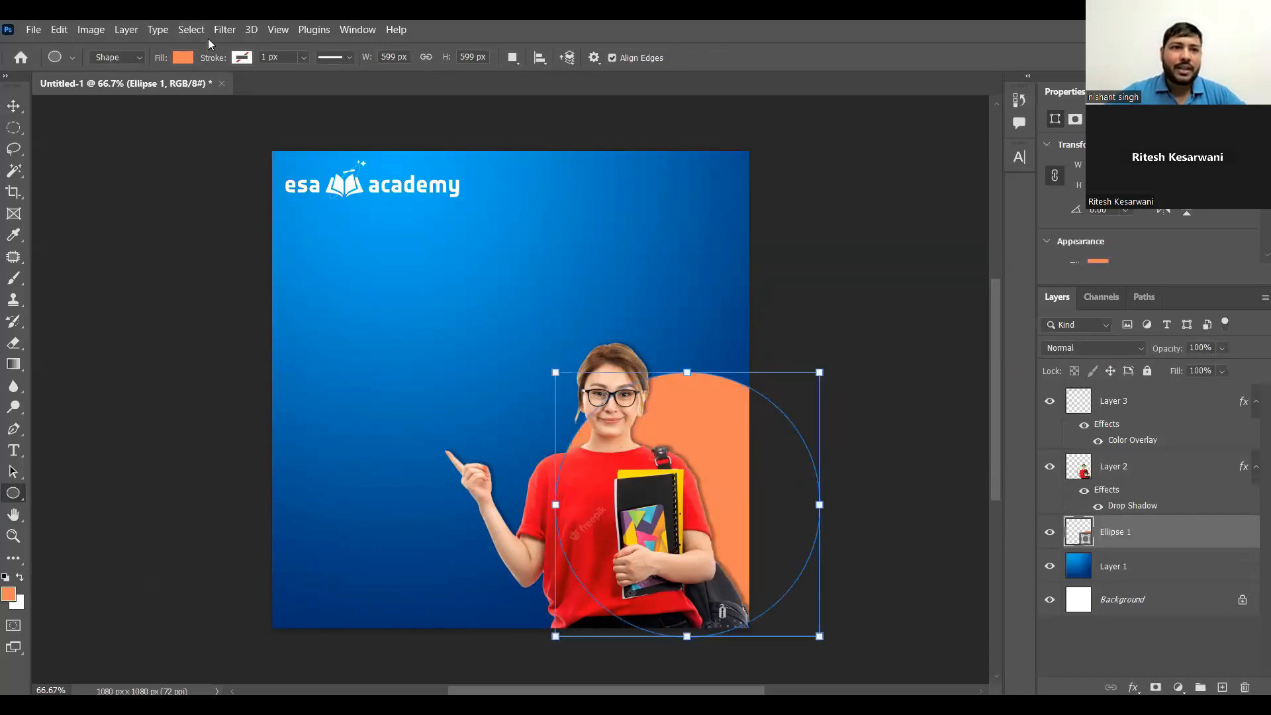
{"action": "left_click", "coordinate": [185, 58]}
{"action": "left_click", "coordinate": [110, 143]}
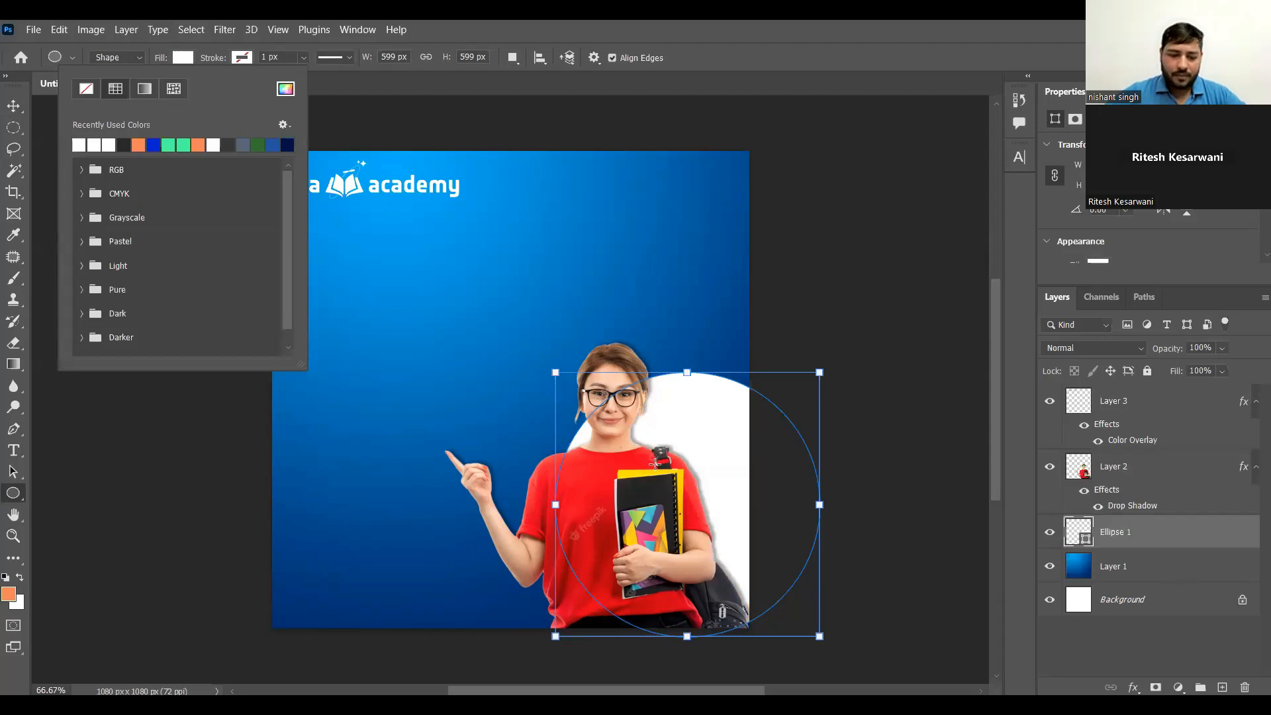
- Move the white circle left and down so it sits behind the woman's body at the canvas's bottom edge
{"action": "key", "text": "v"}
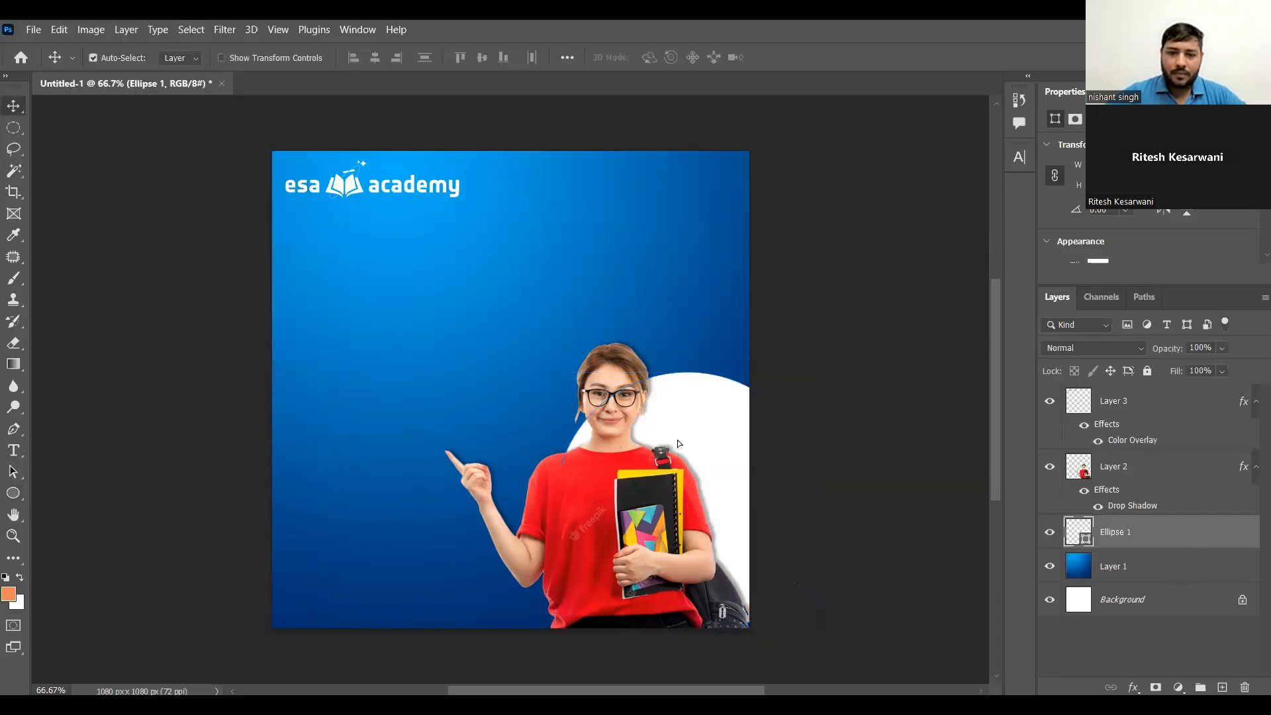
{"action": "left_click_drag", "start_coordinate": [722, 405], "coordinate": [659, 436]}
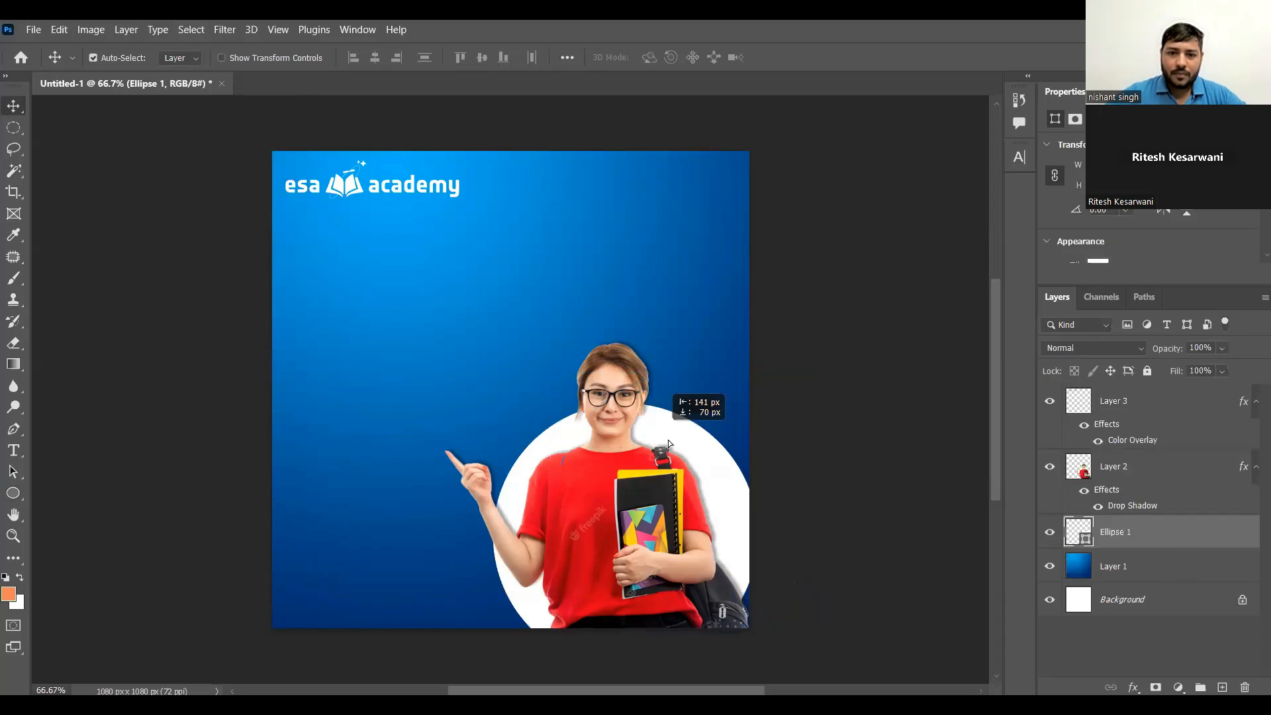
{"action": "left_click_drag", "start_coordinate": [735, 443], "coordinate": [666, 448]}
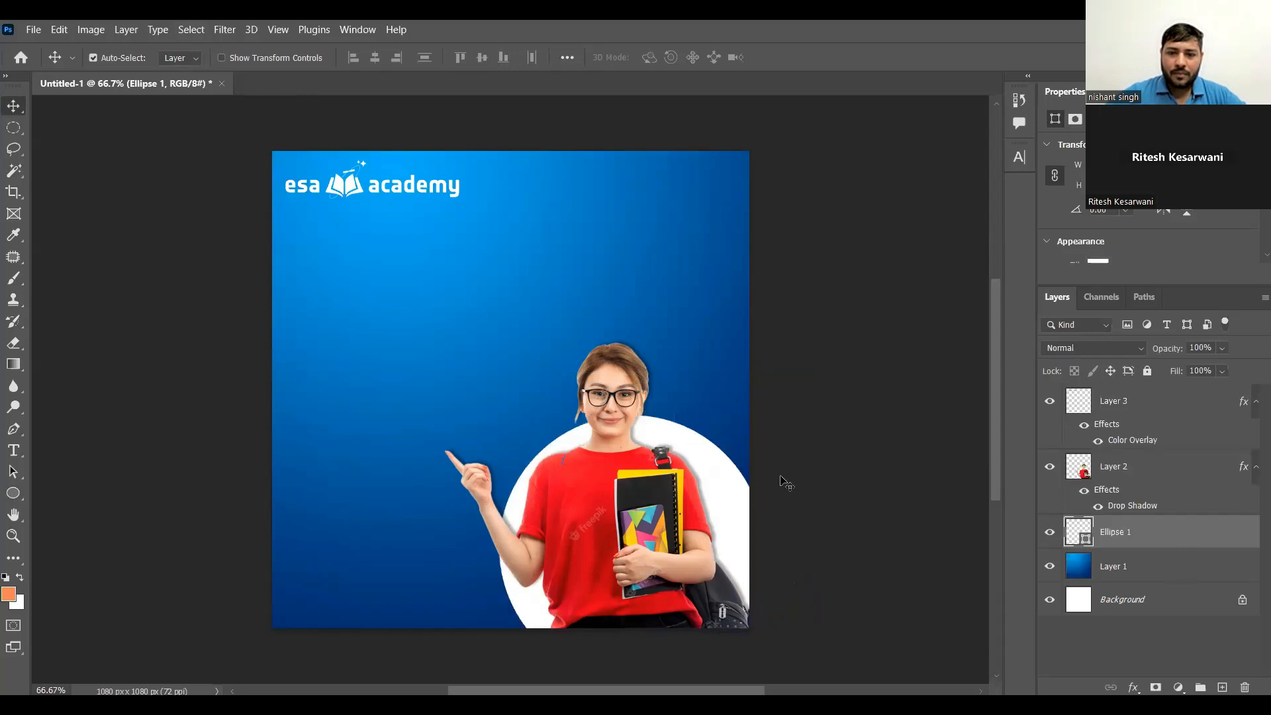
{"action": "left_click", "coordinate": [853, 524]}
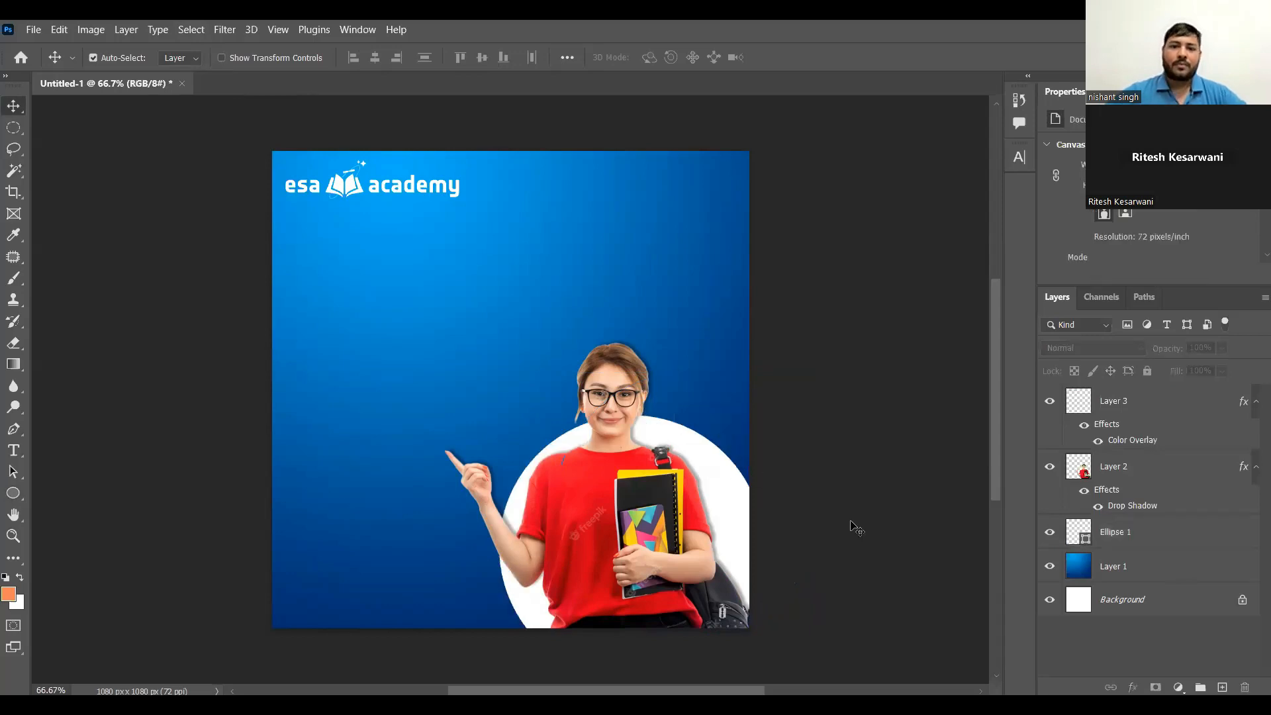
{"action": "left_click", "coordinate": [742, 494]}
{"action": "left_click", "coordinate": [857, 488]}
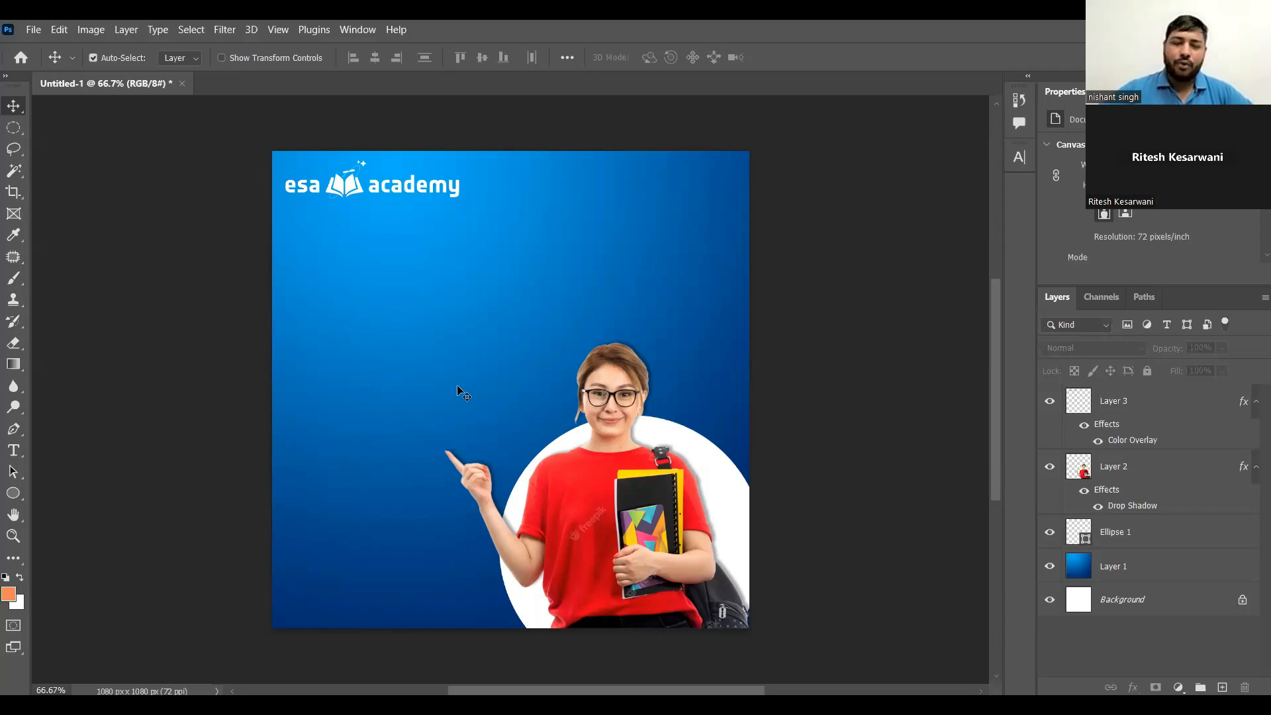
- Create a paragraph text box below the logo, left of the woman, and paste the copied course list into it
{"action": "left_click", "coordinate": [16, 452]}
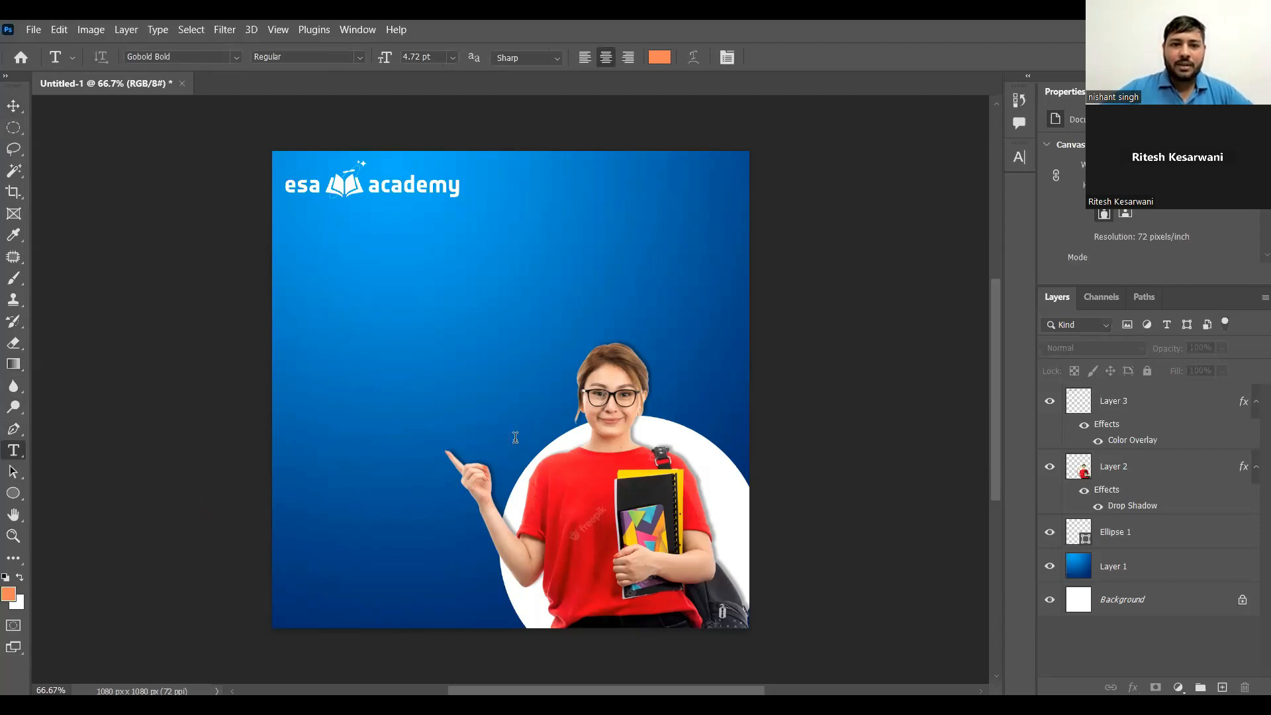
{"action": "left_click_drag", "start_coordinate": [306, 256], "coordinate": [512, 441]}
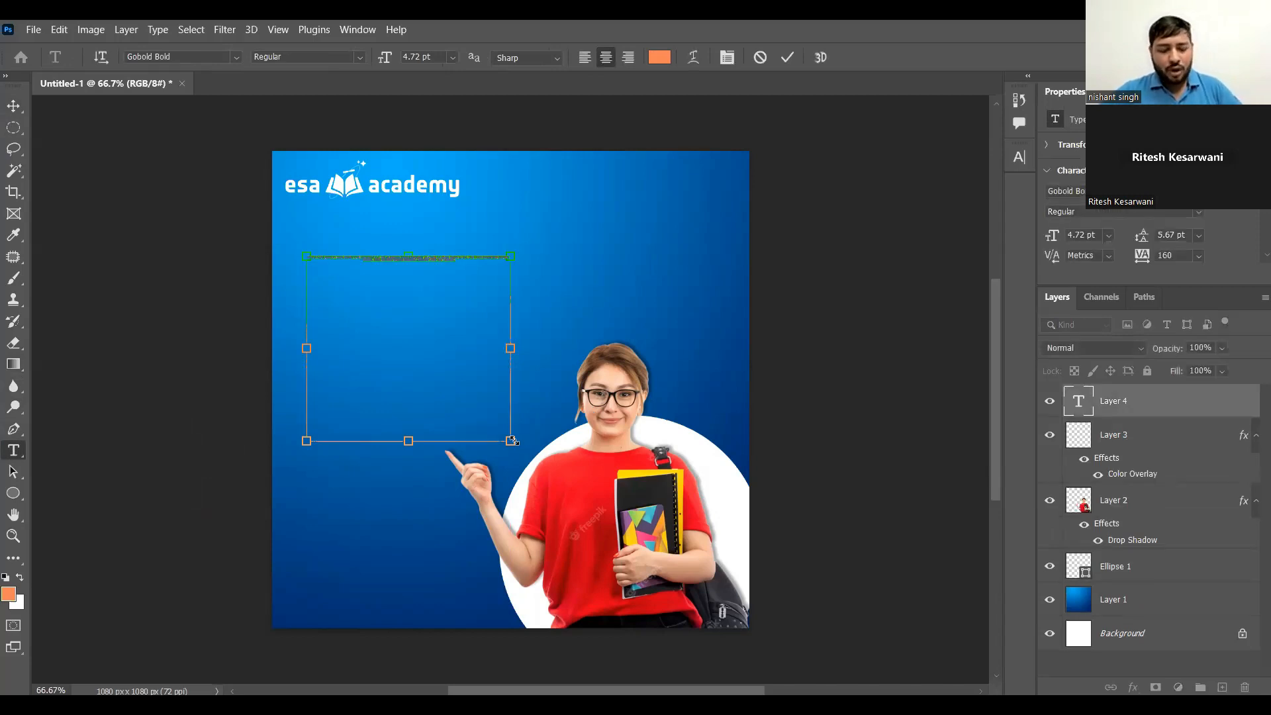
{"action": "key", "text": "ctrl+v"}
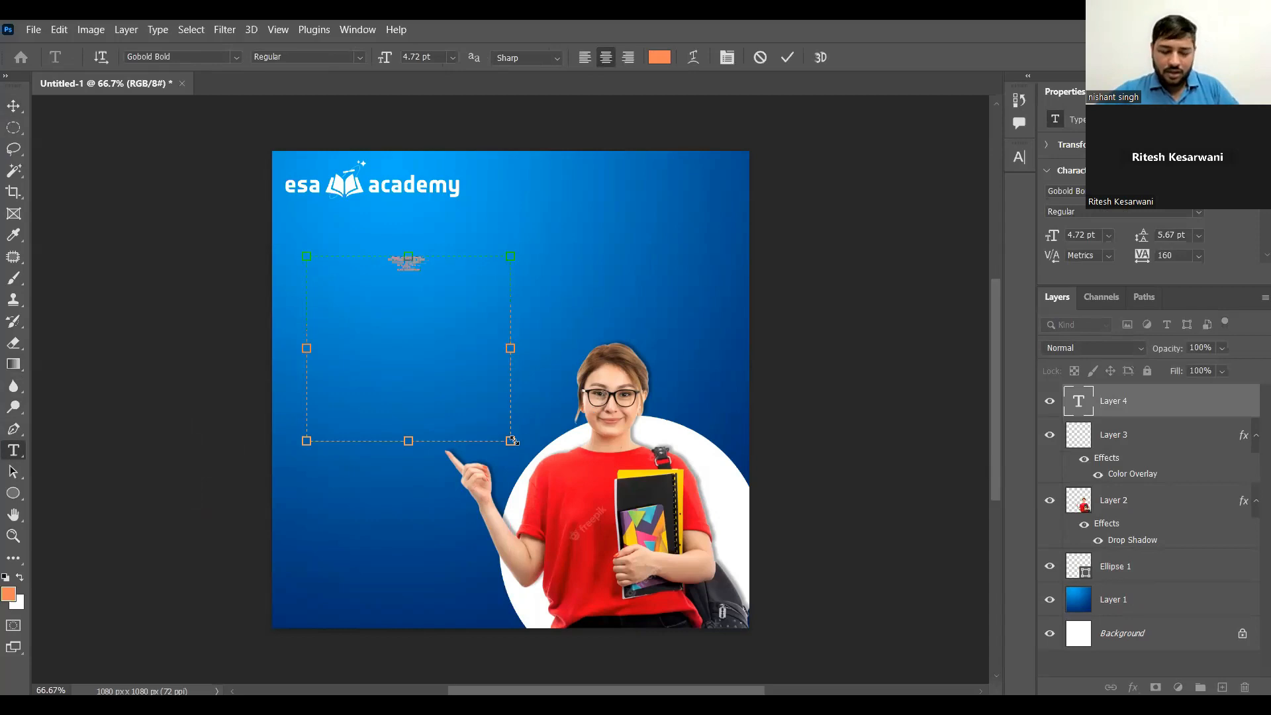
- Set the whole pasted course list to white (ffffff) at 30 pt
{"action": "left_click_drag", "start_coordinate": [438, 283], "coordinate": [327, 236]}
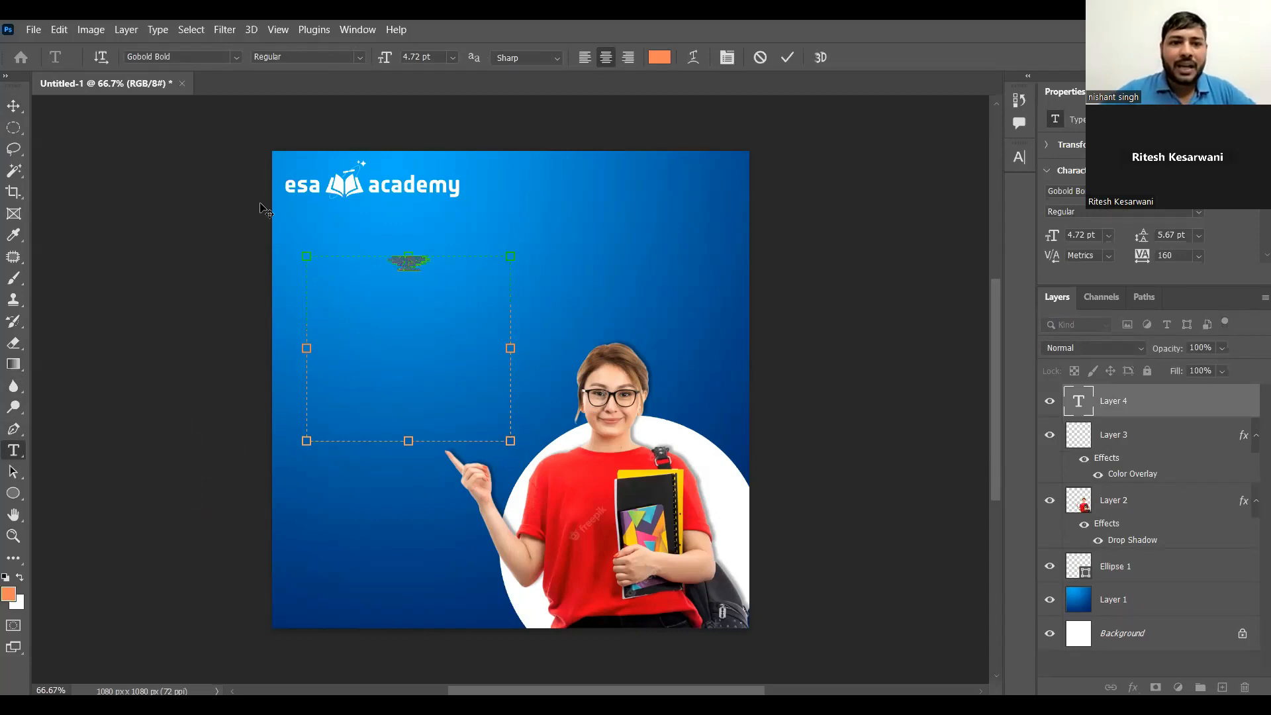
{"action": "left_click", "coordinate": [668, 60]}
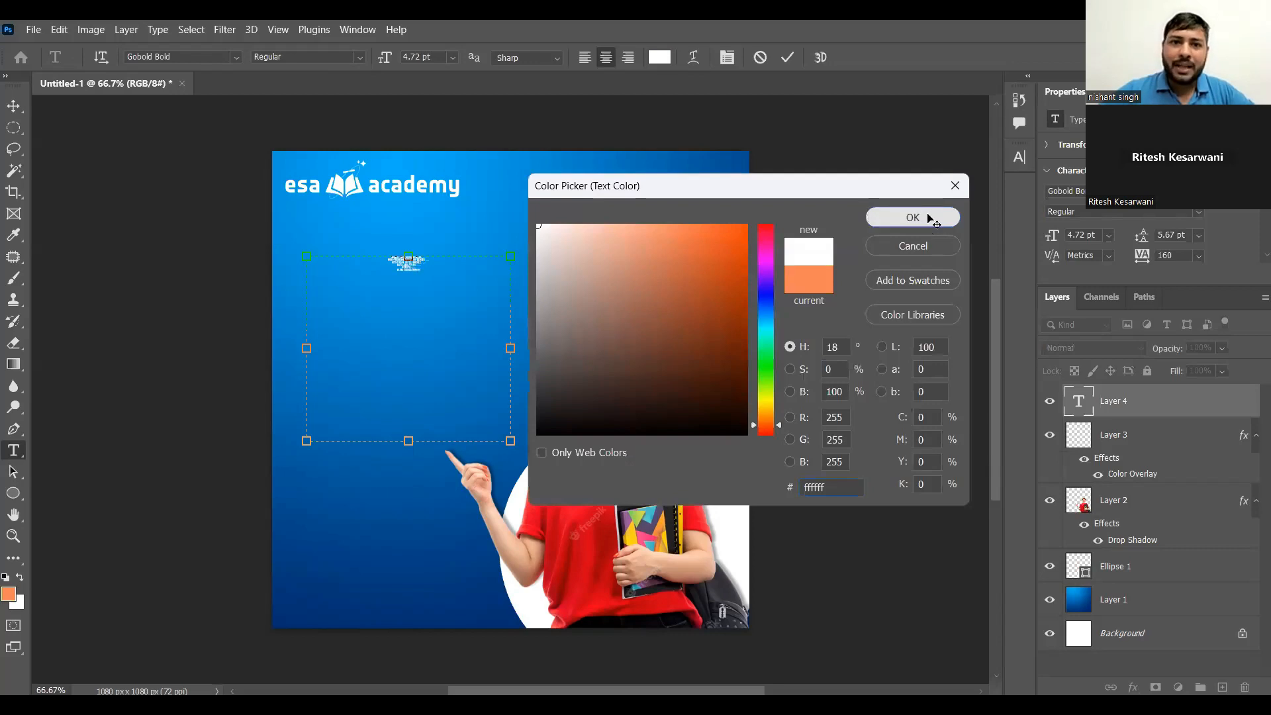
{"action": "left_click", "coordinate": [930, 219]}
{"action": "left_click", "coordinate": [451, 58]}
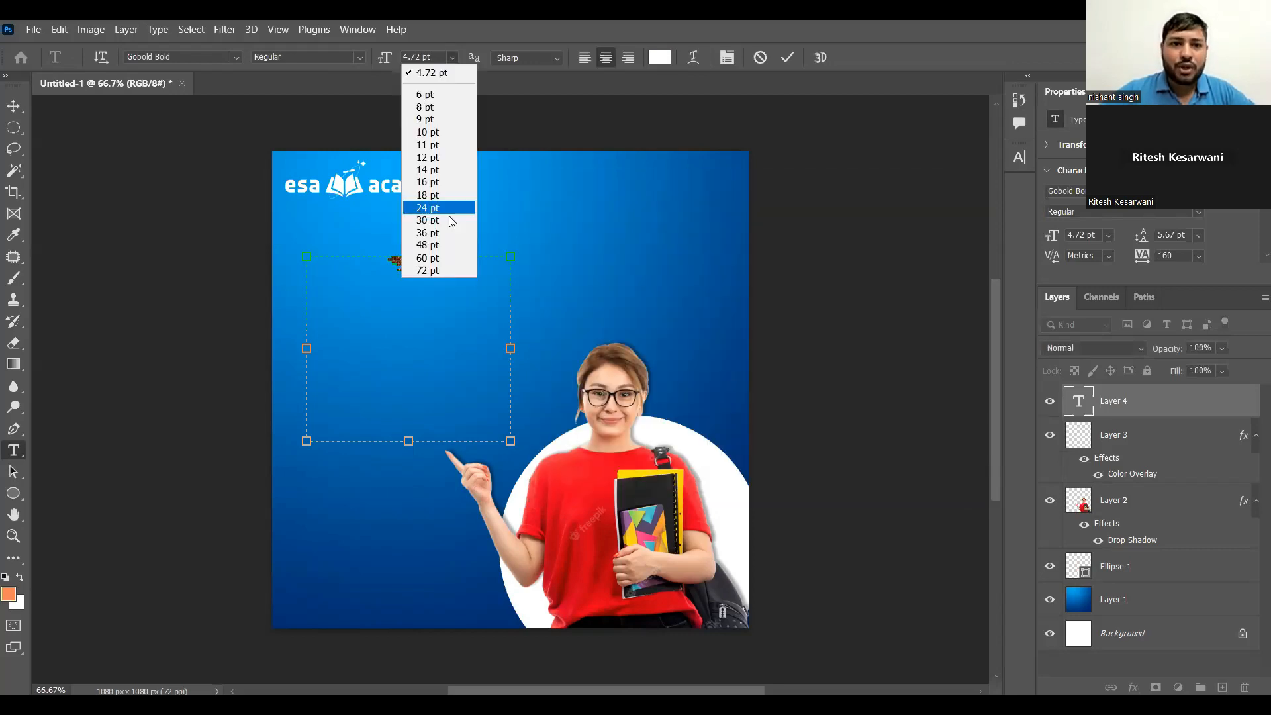
{"action": "left_click", "coordinate": [453, 218]}
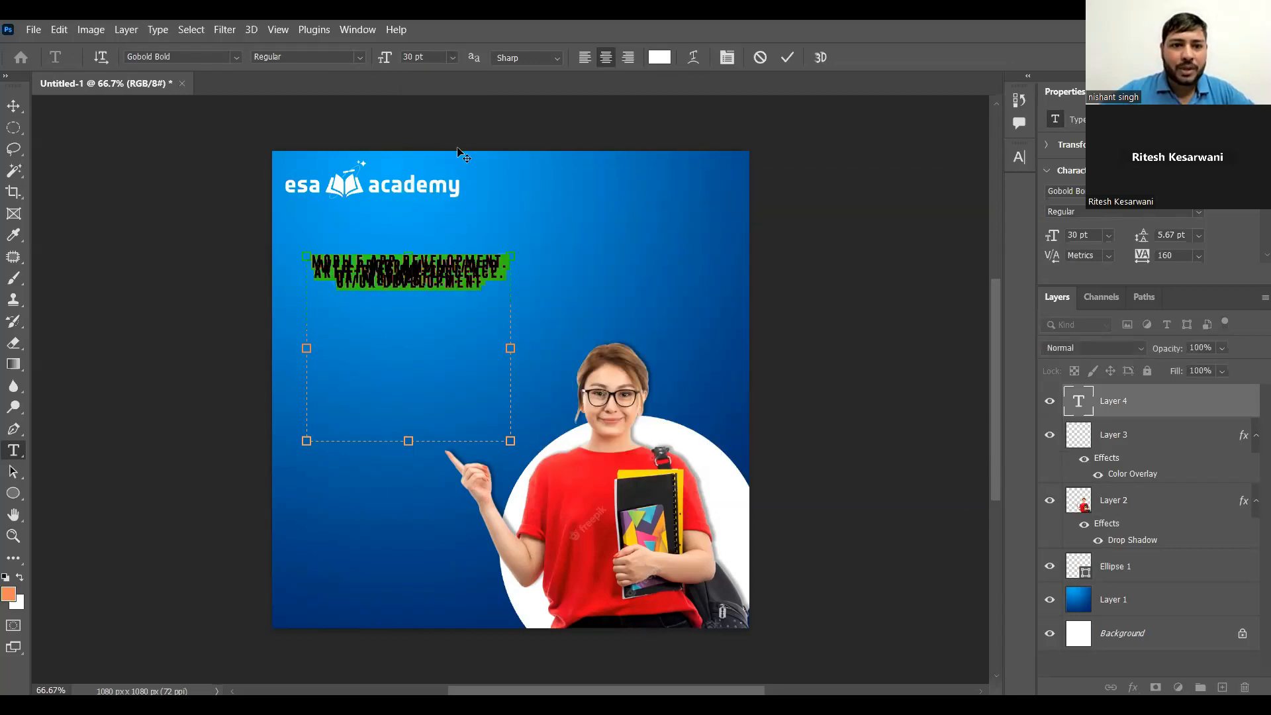
- Set the course list's leading to Auto and left-align its text
{"action": "left_click", "coordinate": [1021, 156]}
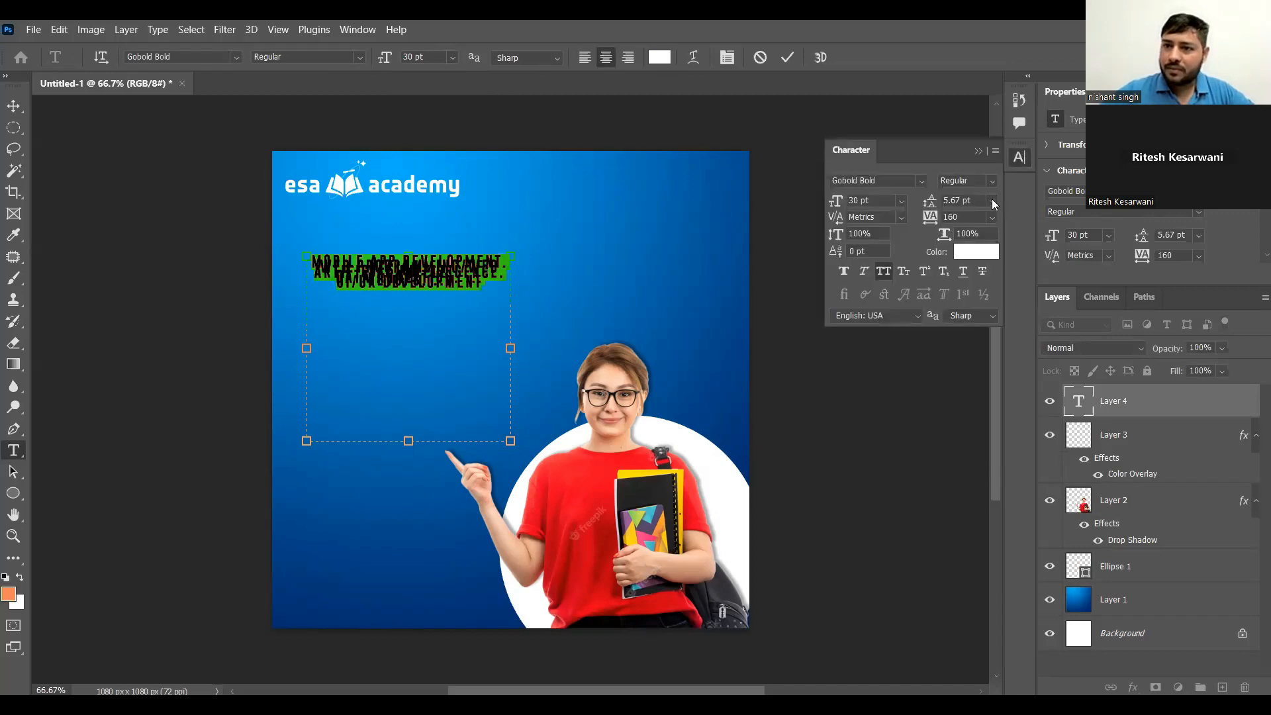
{"action": "left_click", "coordinate": [992, 201]}
{"action": "left_click", "coordinate": [986, 216]}
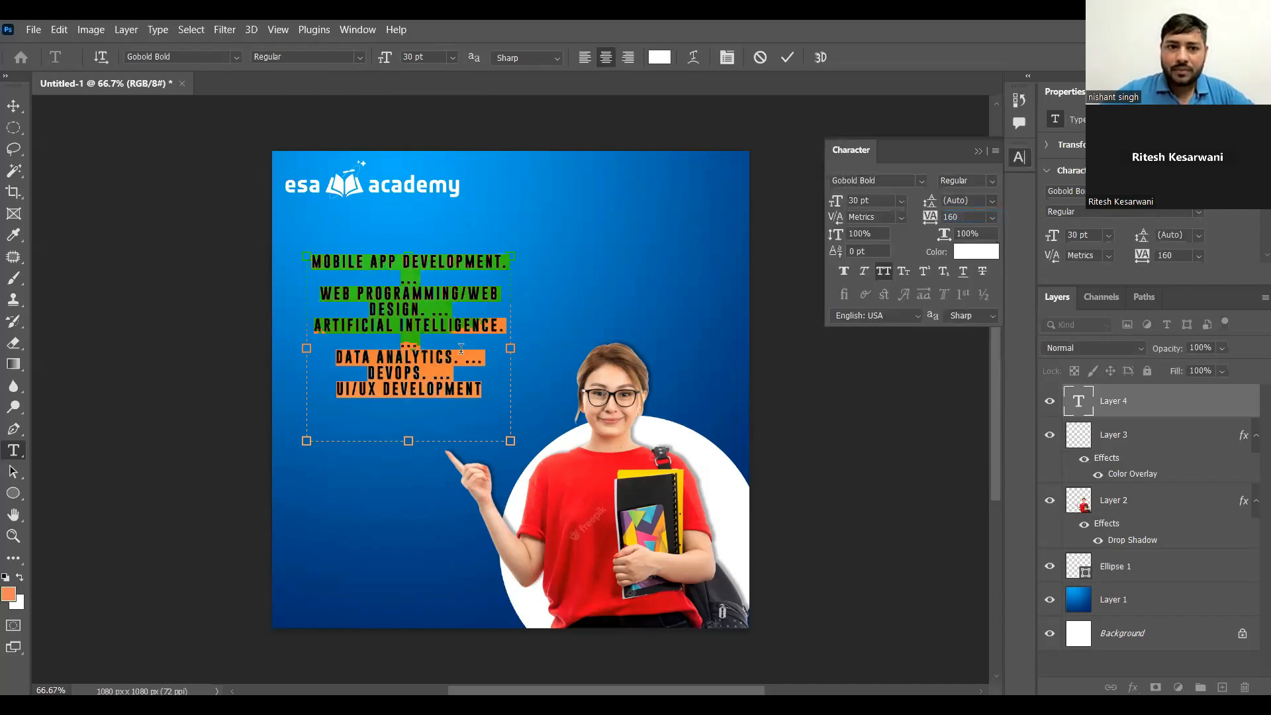
{"action": "left_click", "coordinate": [586, 58]}
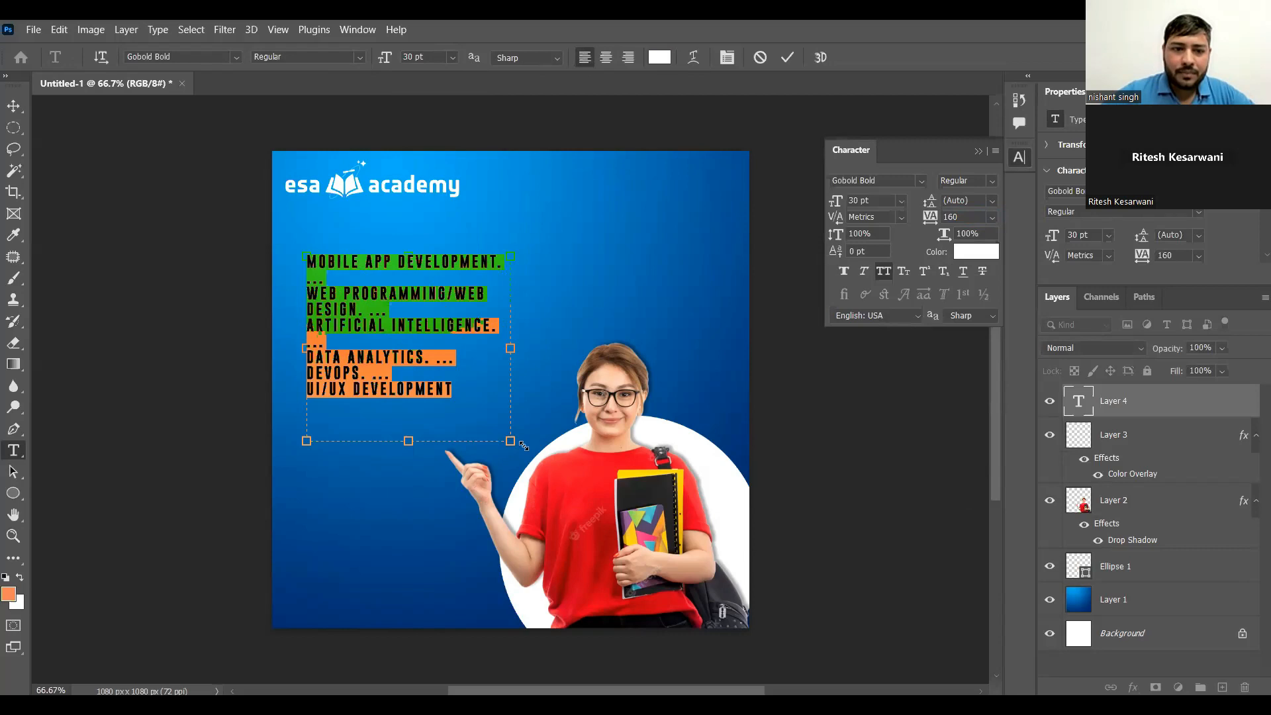
- Enlarge the text box toward the woman and remove the trailing dots after "Mobile App Development"
{"action": "left_click_drag", "start_coordinate": [510, 441], "coordinate": [551, 459]}
{"action": "left_click", "coordinate": [456, 358]}
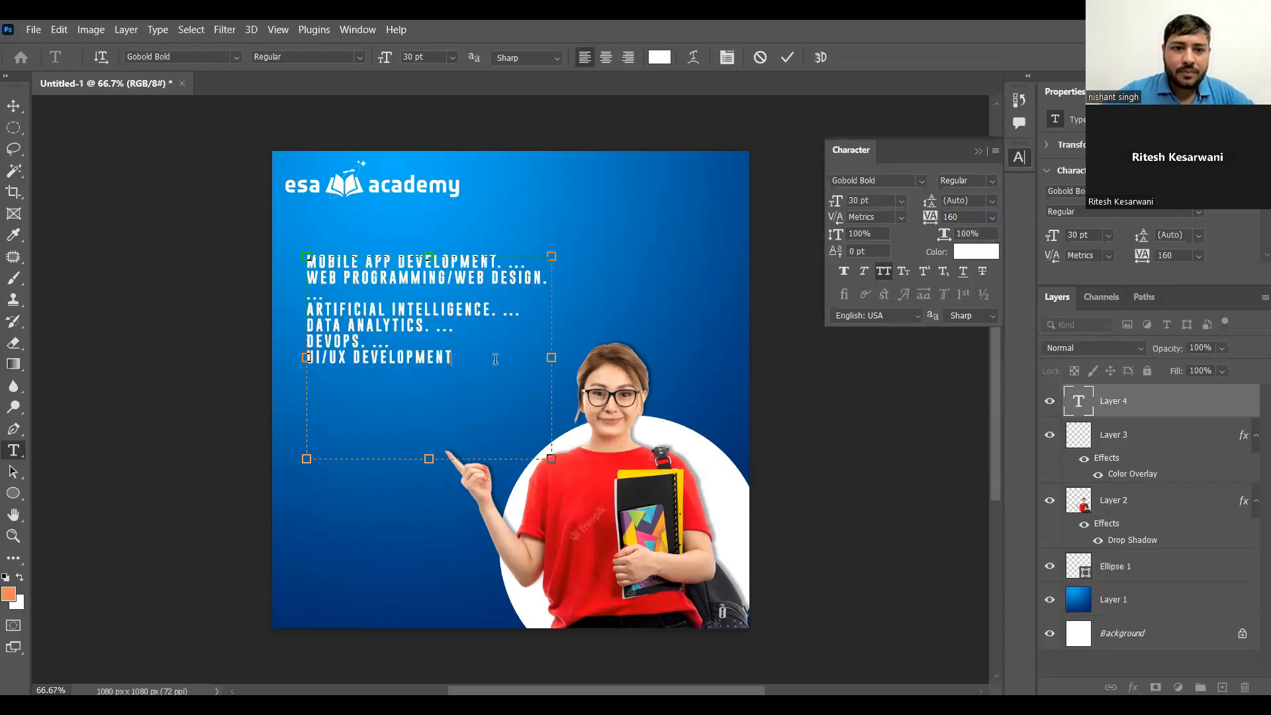
{"action": "left_click_drag", "start_coordinate": [531, 264], "coordinate": [497, 263]}
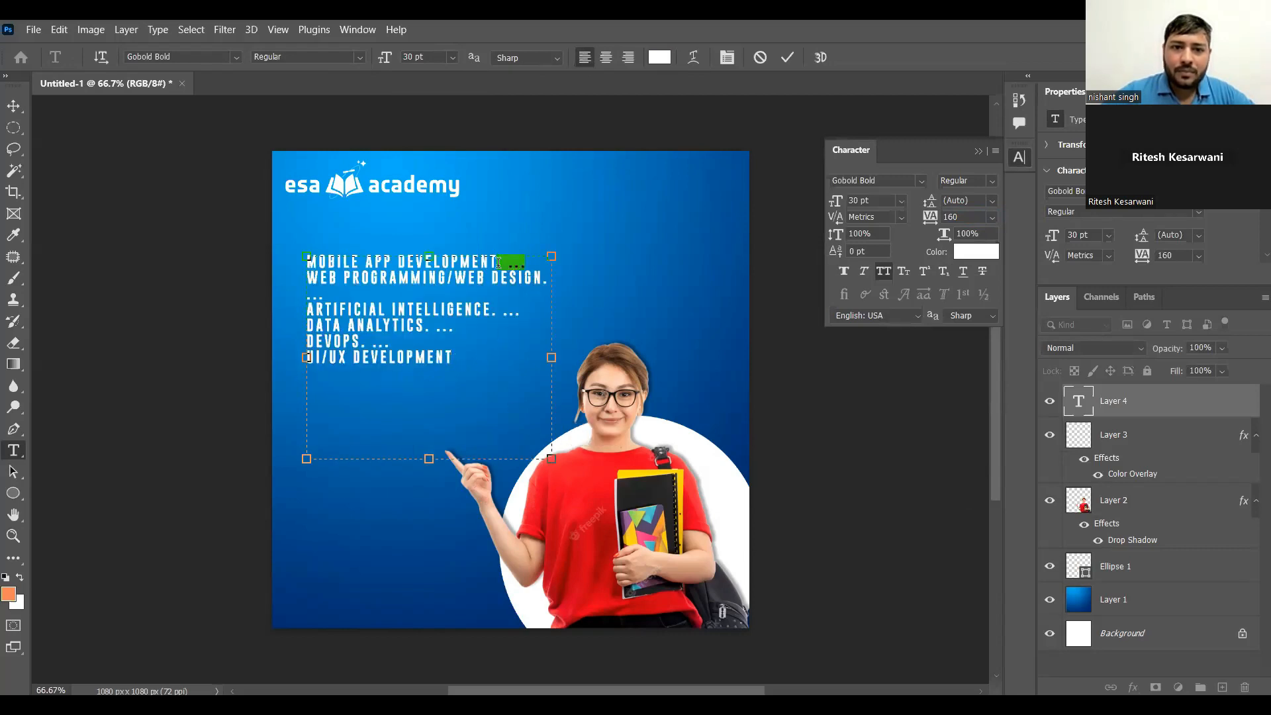
{"action": "key", "text": "BackSpace"}
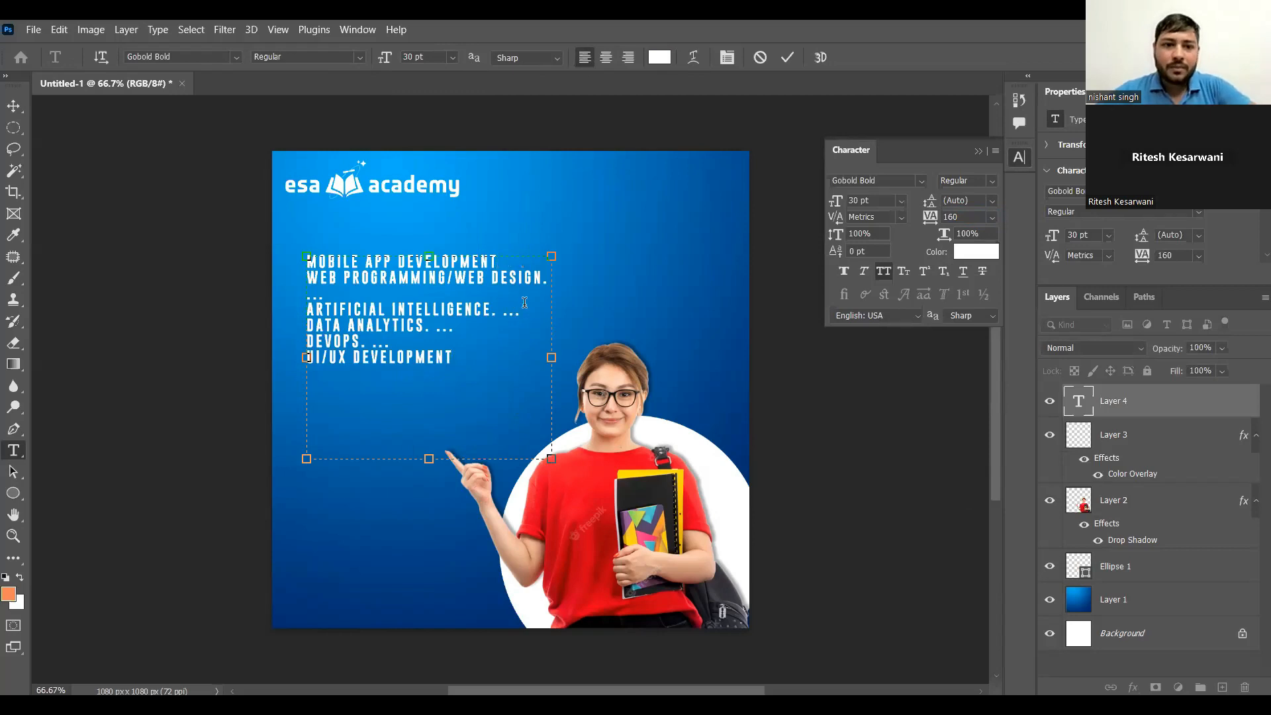
- Split "Web Programming/Web Design" into two lines without the slash, and delete the ellipsis after "Web Design."
{"action": "left_click_drag", "start_coordinate": [454, 279], "coordinate": [448, 279]}
{"action": "key", "text": "Return"}
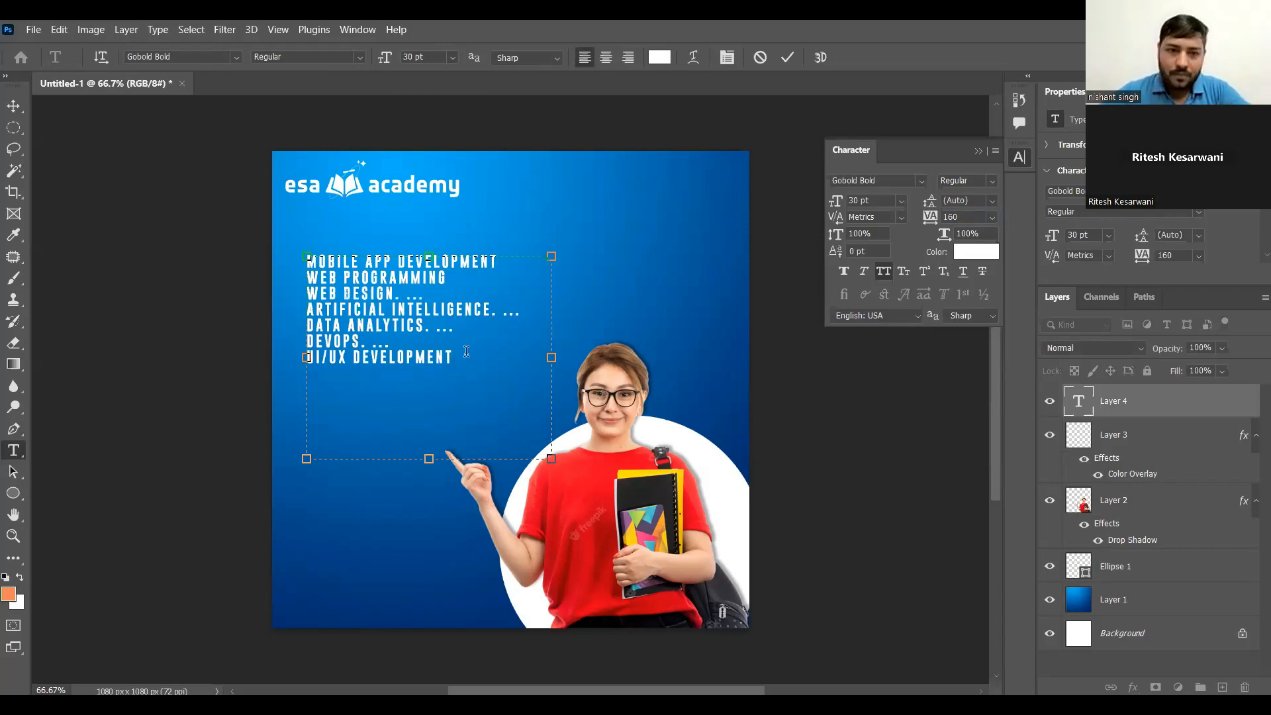
{"action": "key", "text": "BackSpace"}
{"action": "key", "text": "BackSpace"}
{"action": "key", "text": "BackSpace"}
{"action": "key", "text": "BackSpace"}
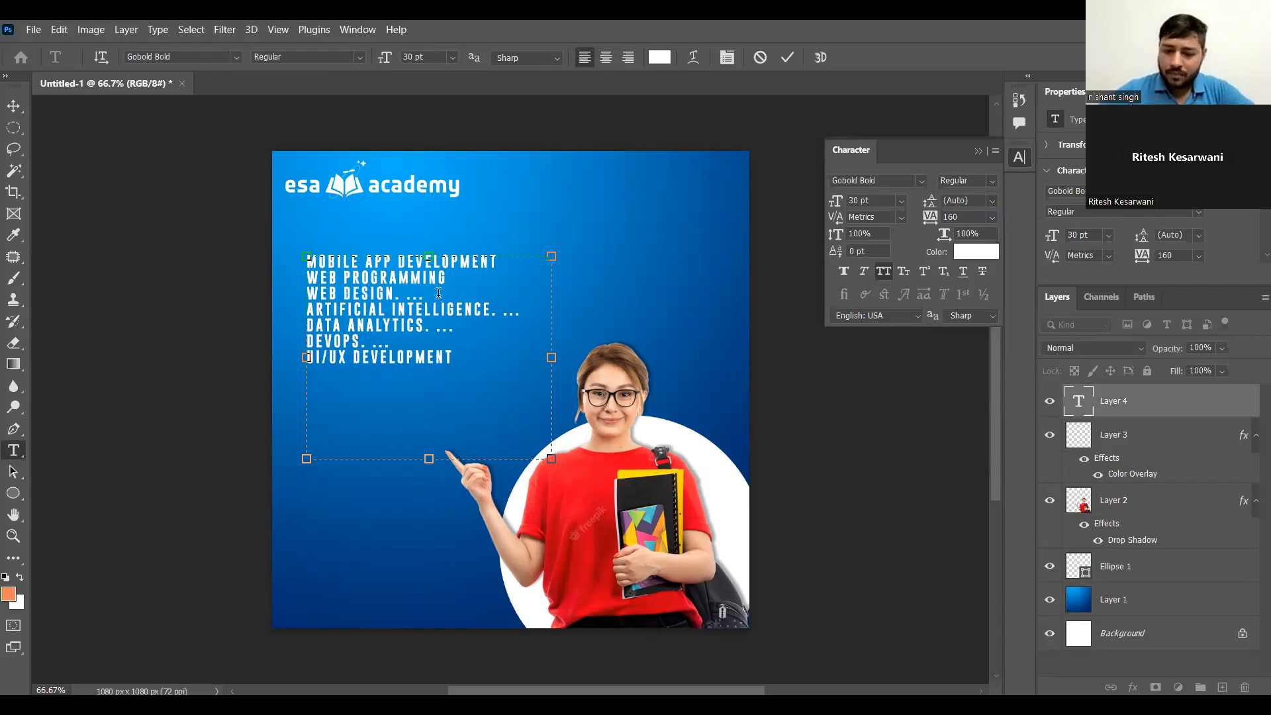
- Remove the trailing dots from the "Artificial Intelligence", "Data Analytics" and "DevOps" entries, keeping each on its own line
{"action": "left_click", "coordinate": [537, 312]}
{"action": "key", "text": "BackSpace"}
{"action": "key", "text": "BackSpace"}
{"action": "key", "text": "BackSpace"}
{"action": "key", "text": "BackSpace"}
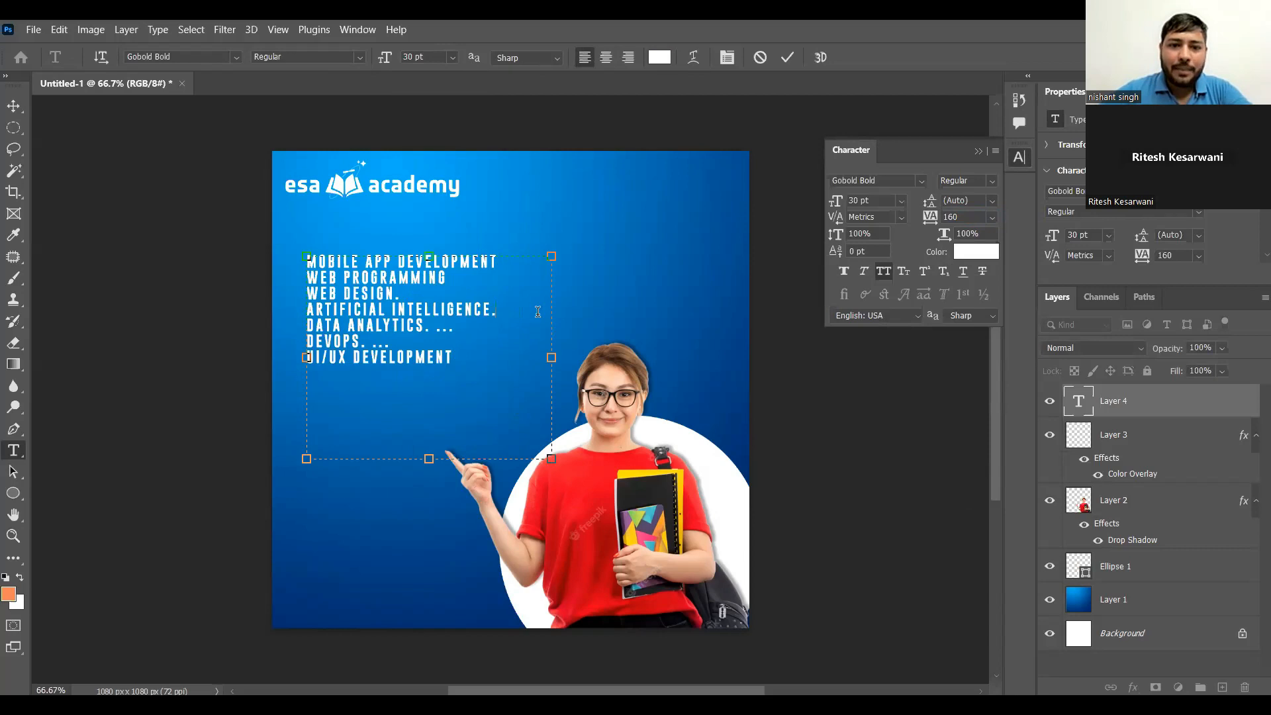
{"action": "left_click", "coordinate": [499, 325]}
{"action": "key", "text": "BackSpace"}
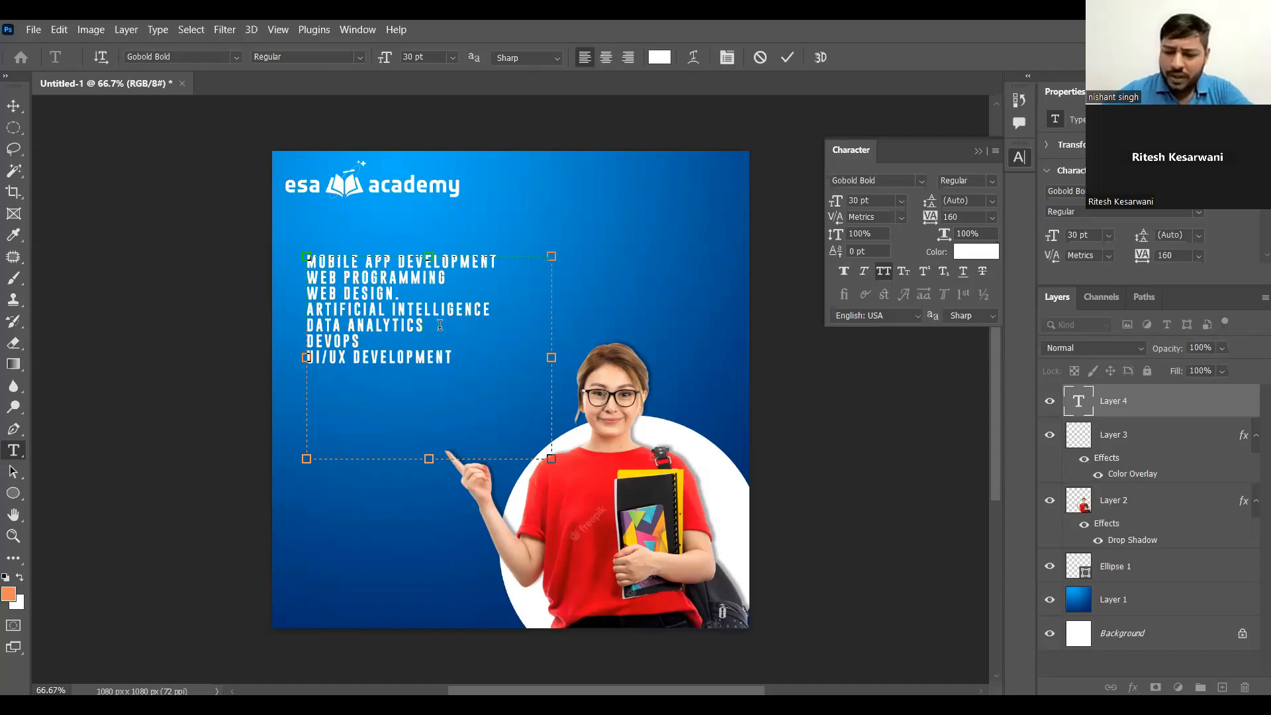
{"action": "key", "text": "Delete"}
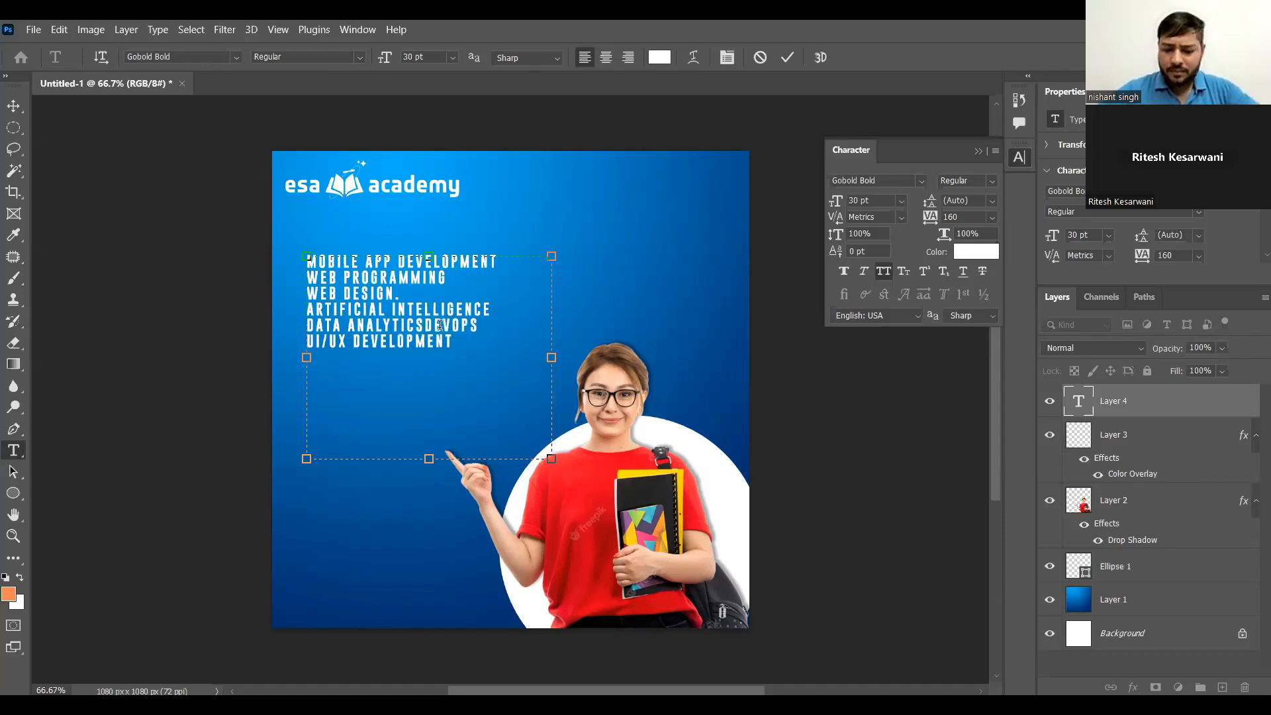
{"action": "key", "text": "Return"}
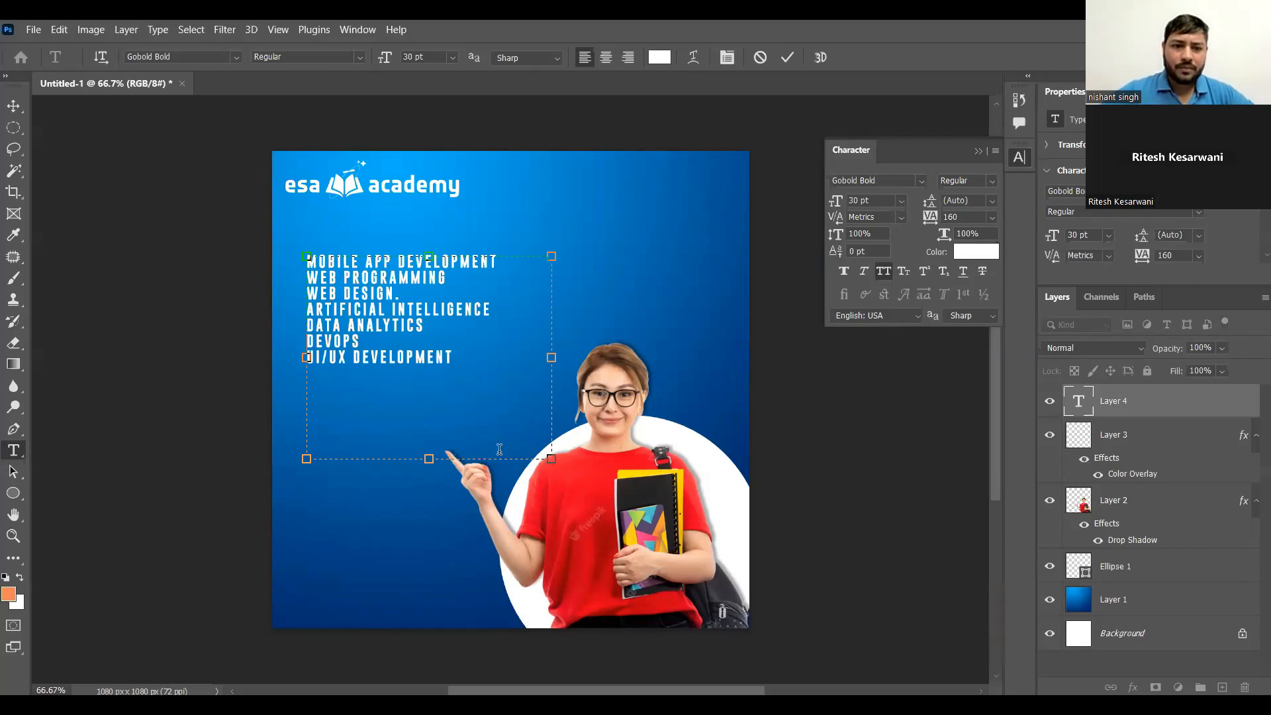
- Set the tracking of the entire course list to 0 and its leading to 59 pt
{"action": "left_click_drag", "start_coordinate": [492, 382], "coordinate": [233, 236]}
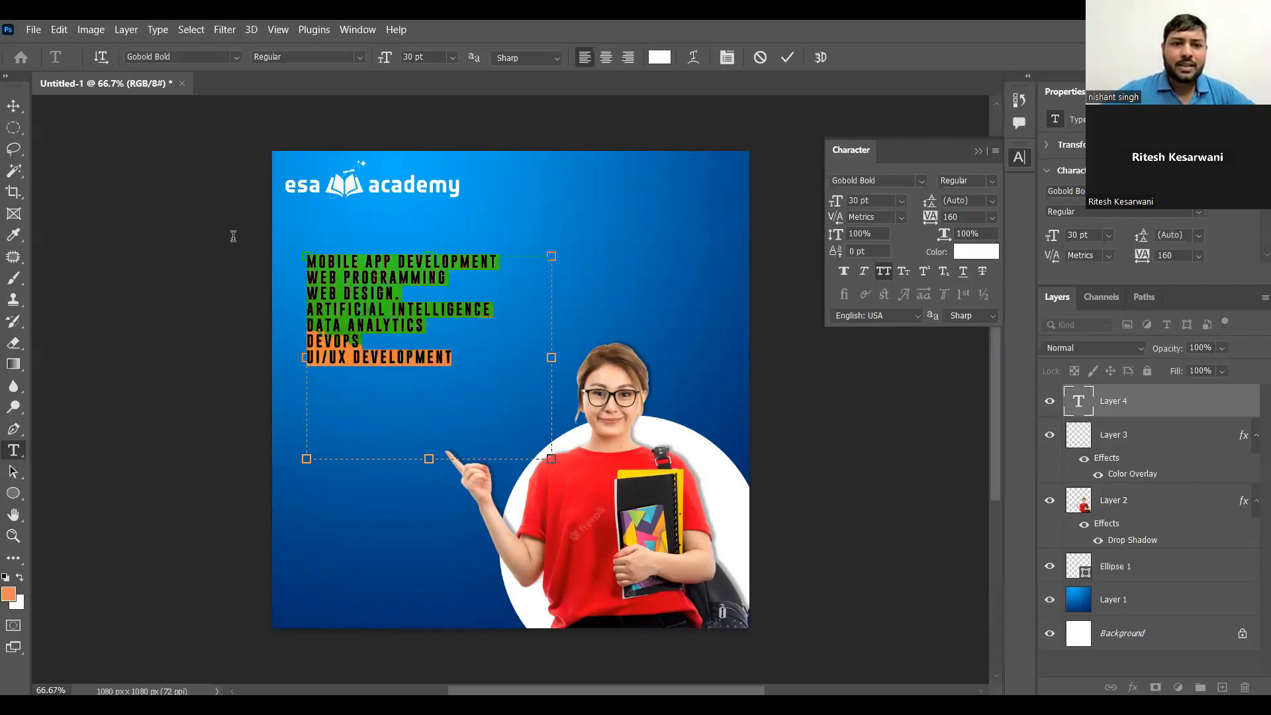
{"action": "left_click", "coordinate": [991, 217]}
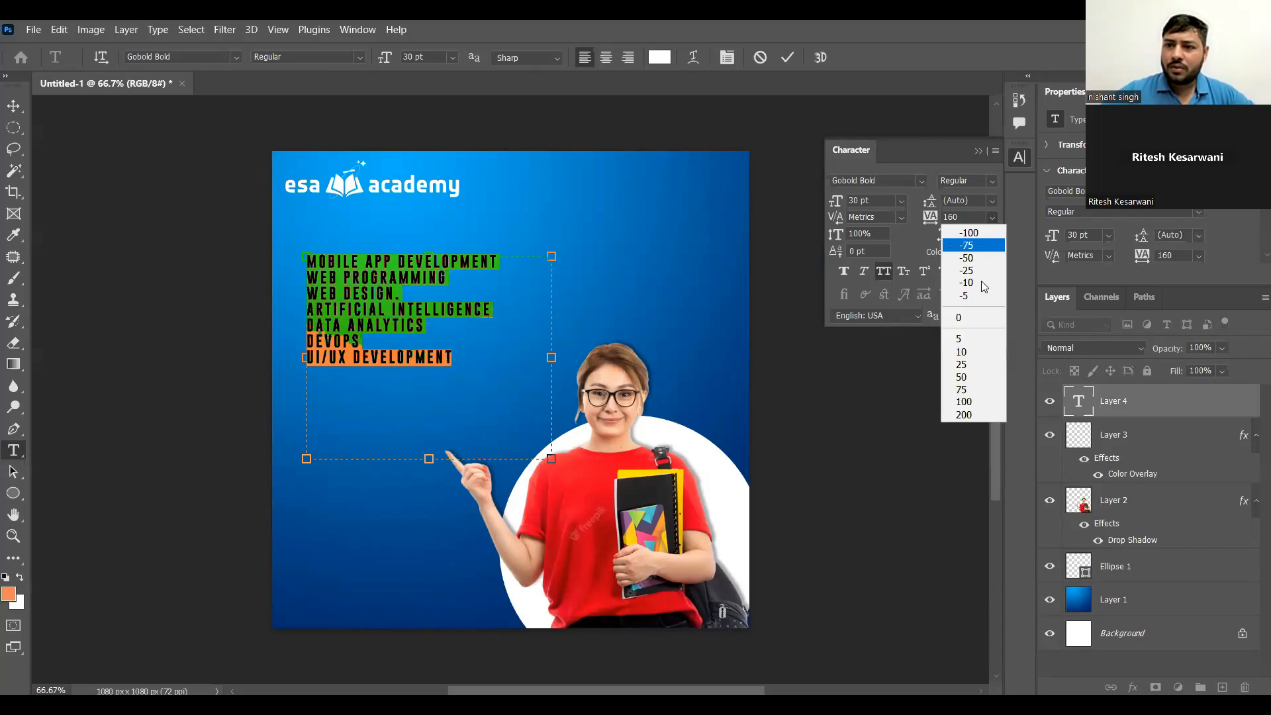
{"action": "left_click", "coordinate": [983, 309]}
{"action": "left_click", "coordinate": [991, 217]}
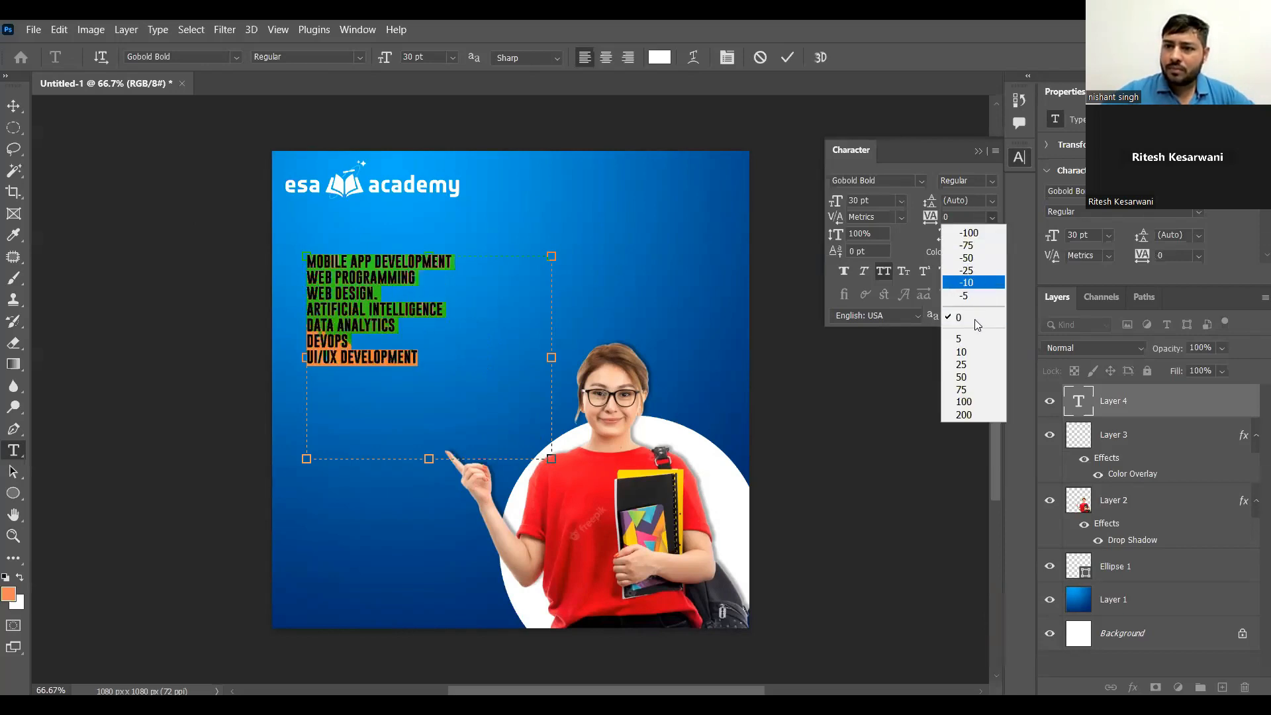
{"action": "left_click", "coordinate": [974, 376]}
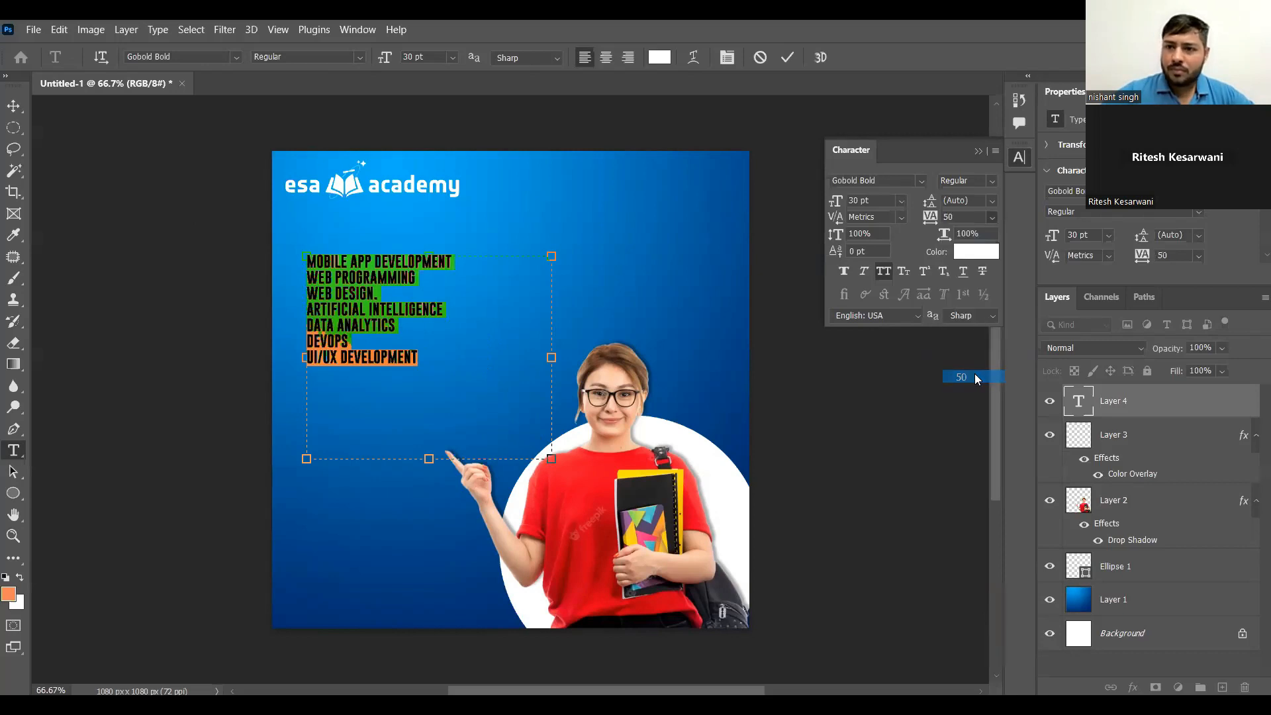
{"action": "left_click", "coordinate": [991, 217]}
{"action": "left_click", "coordinate": [977, 316]}
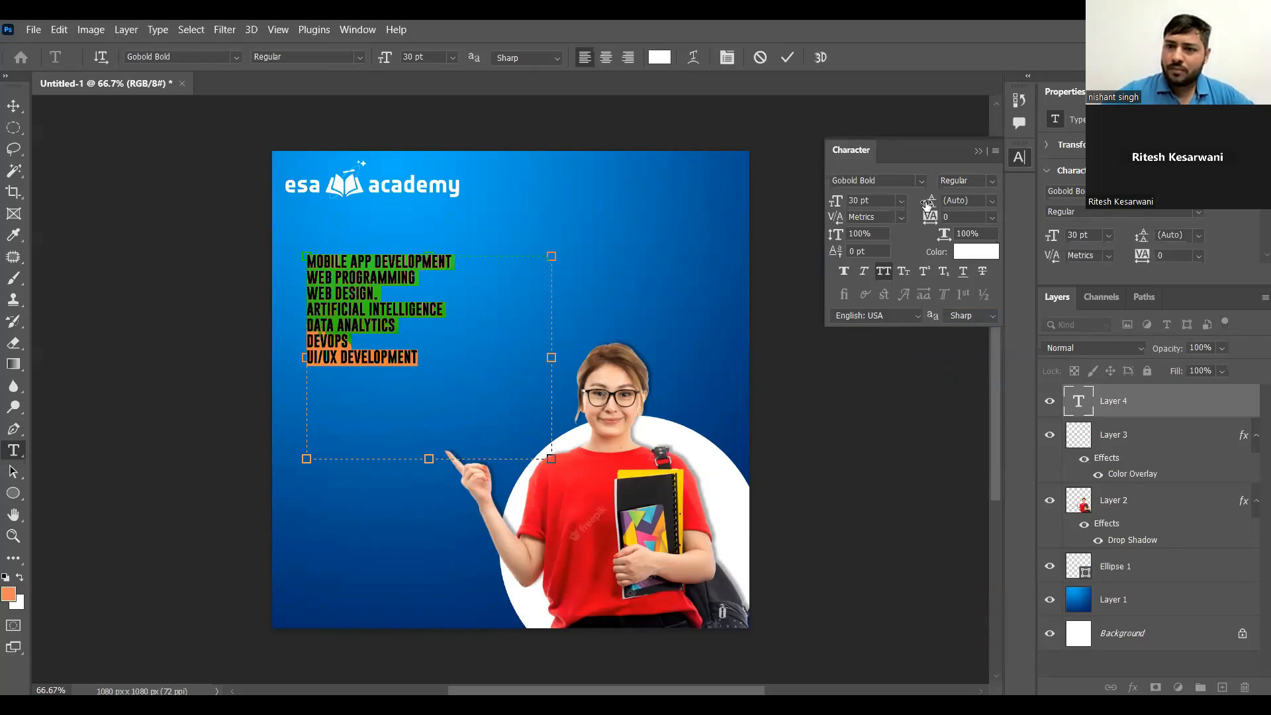
{"action": "left_click_drag", "start_coordinate": [927, 205], "coordinate": [947, 200]}
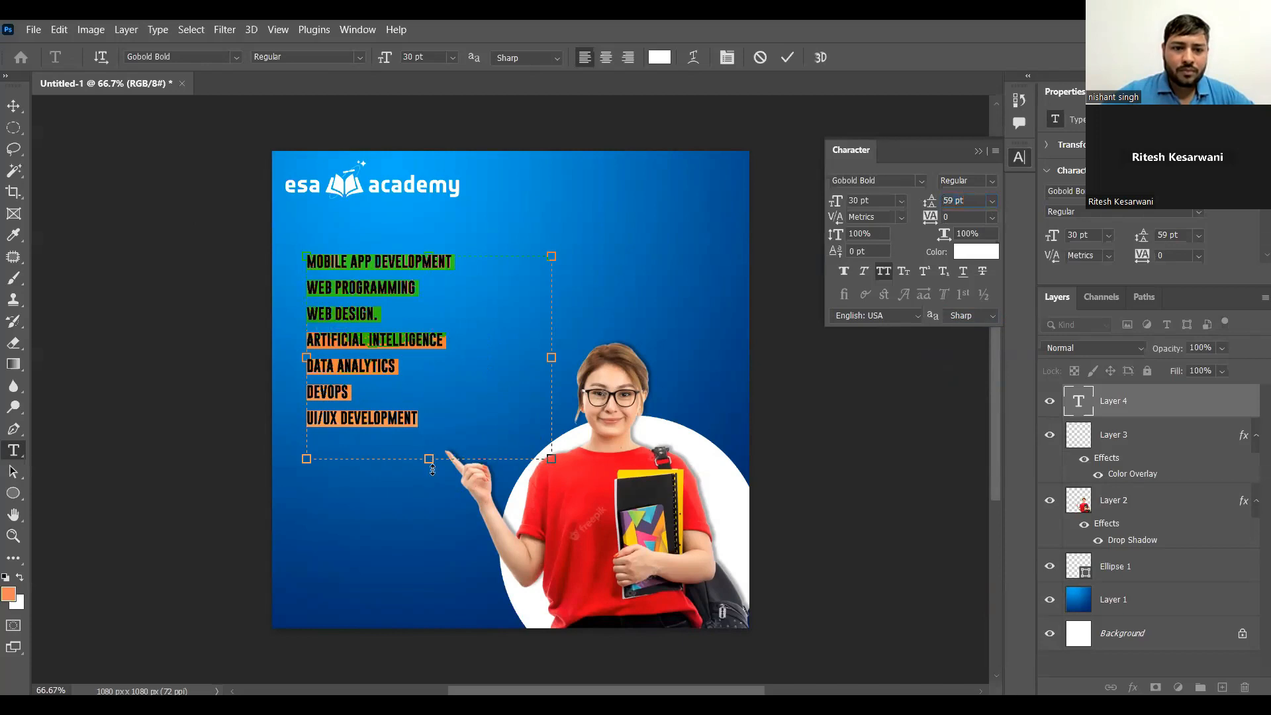
- Extend the course list's text box downward to about 734 px tall and set its font size to 48 pt
{"action": "left_click_drag", "start_coordinate": [435, 556], "coordinate": [441, 580]}
{"action": "left_click", "coordinate": [456, 57]}
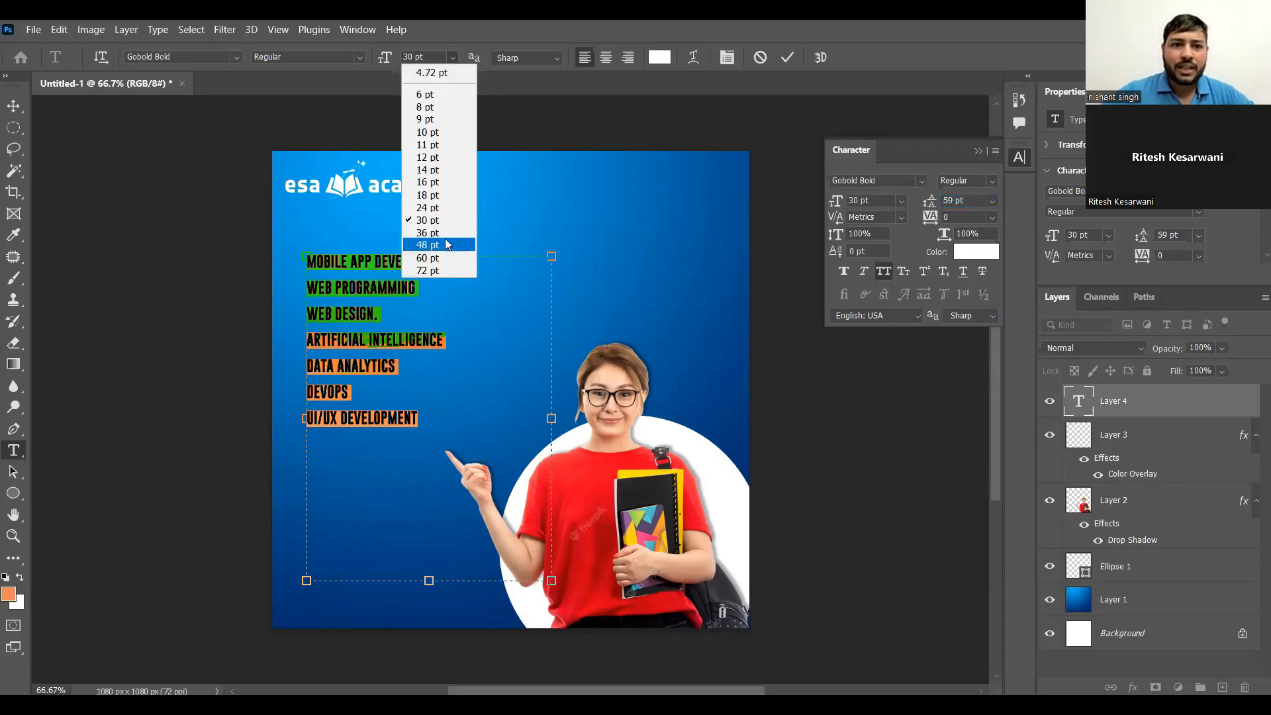
{"action": "left_click", "coordinate": [443, 244]}
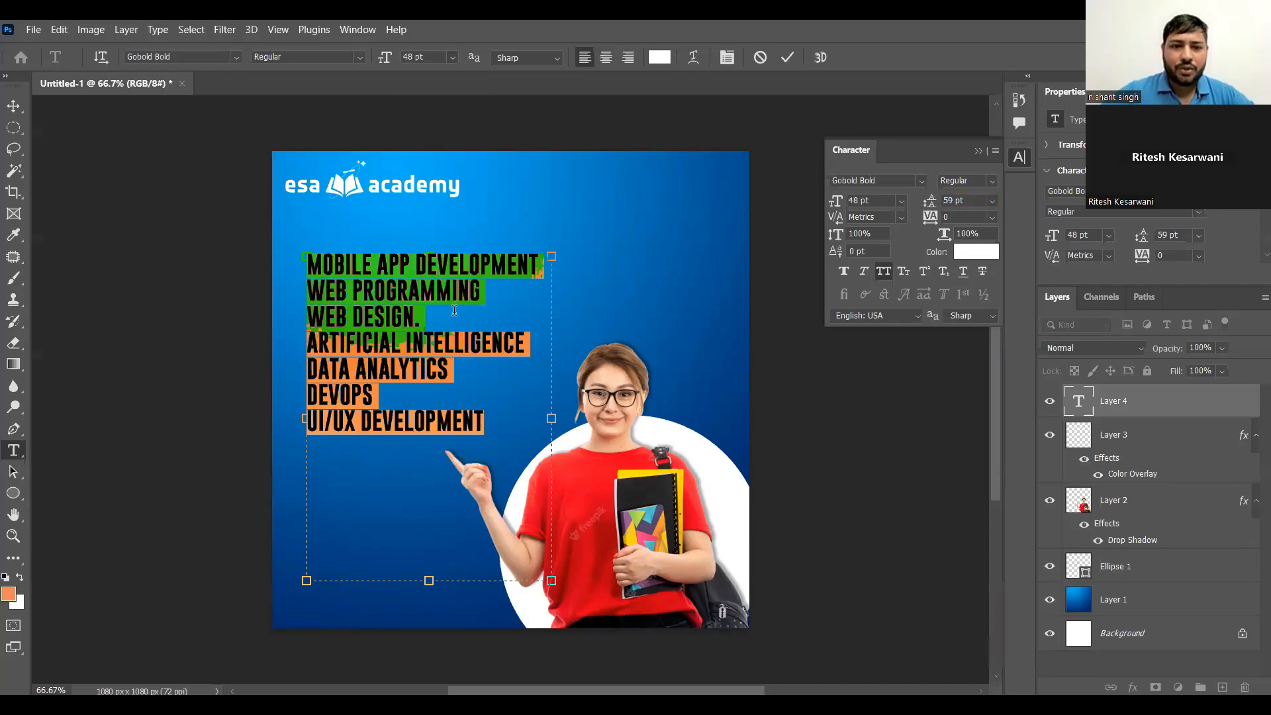
{"action": "left_click", "coordinate": [1155, 405]}
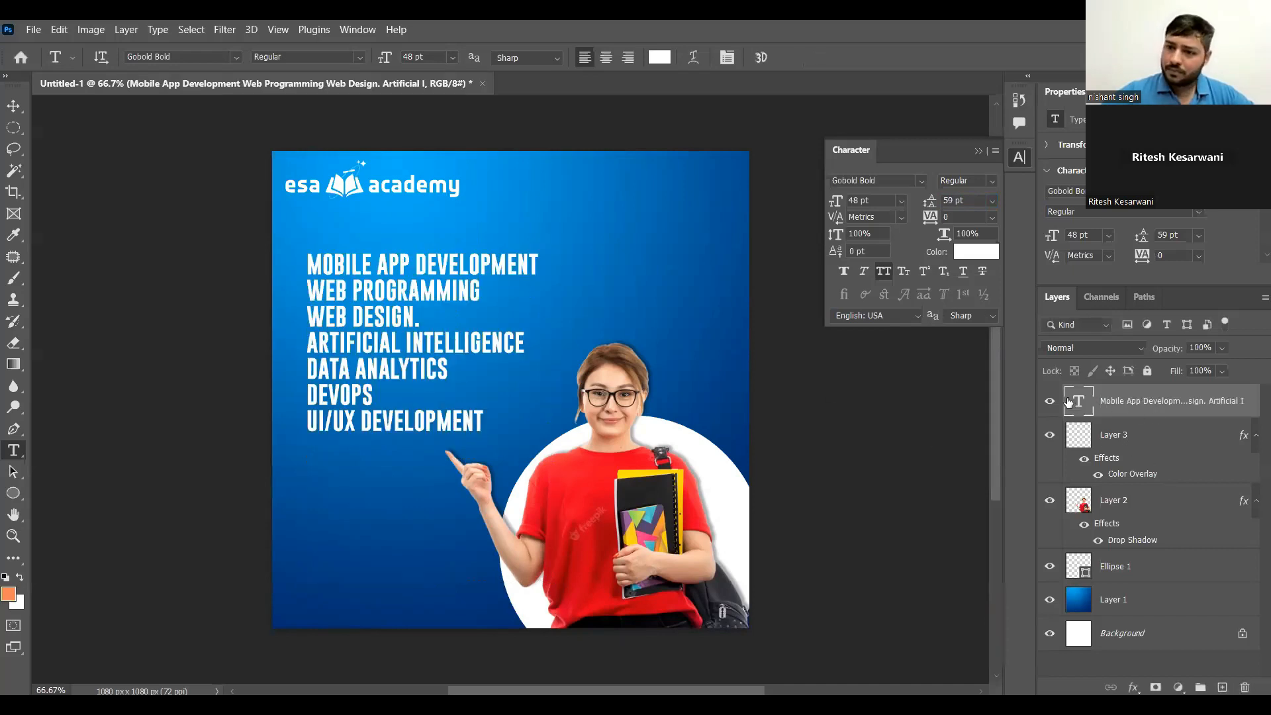
- Change the whole course list's font to Poppins Medium and widen its text box to about 854 px
{"action": "left_click", "coordinate": [475, 261]}
{"action": "key", "text": "ctrl+a"}
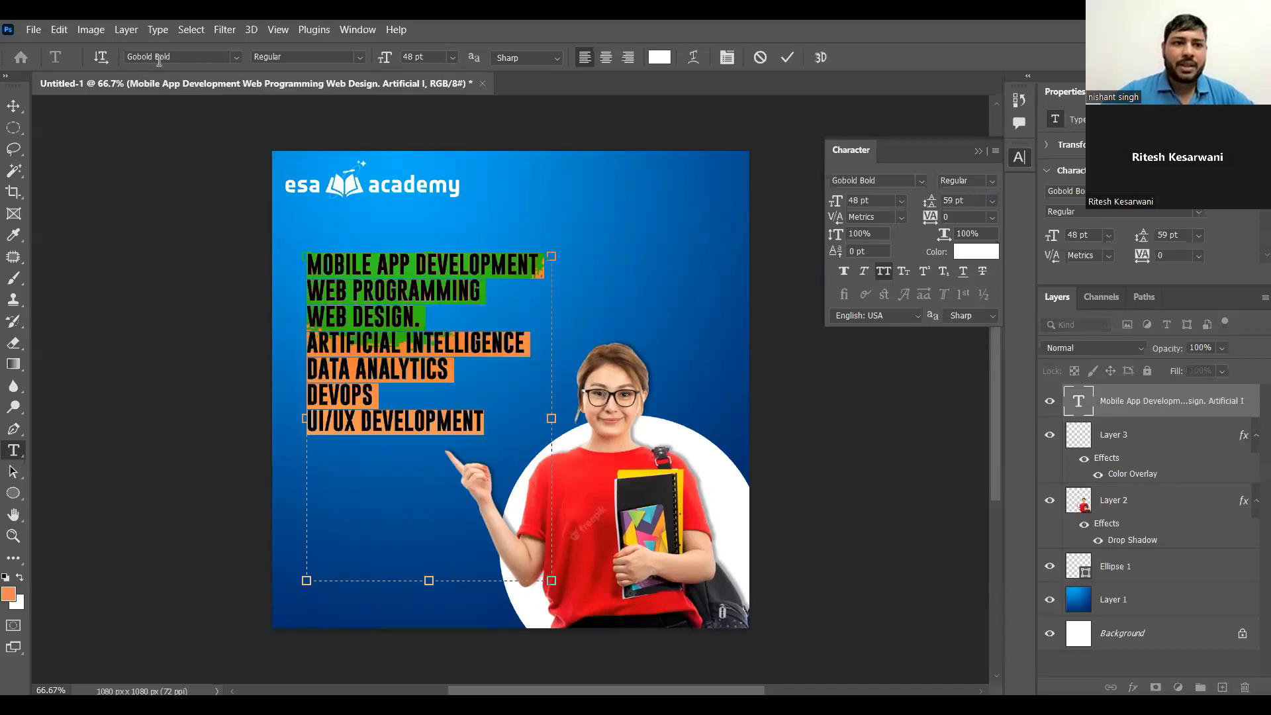
{"action": "left_click", "coordinate": [237, 57]}
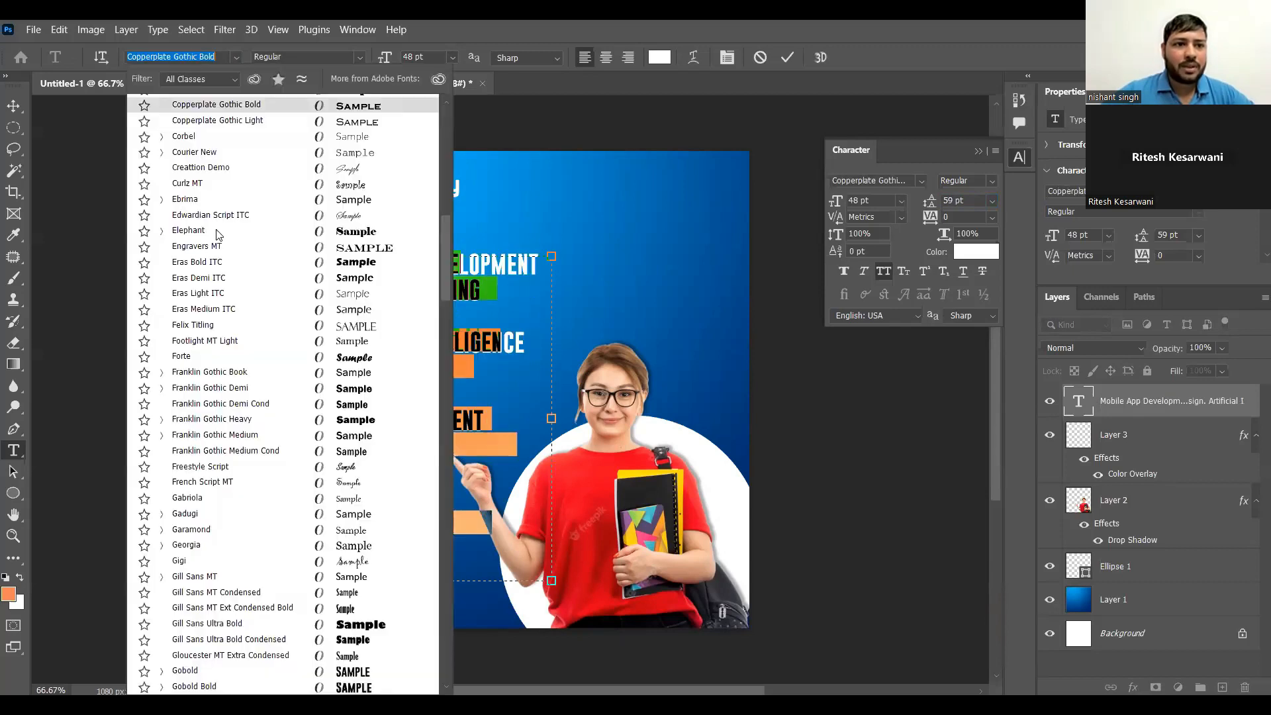
{"action": "left_click_drag", "start_coordinate": [443, 237], "coordinate": [445, 135]}
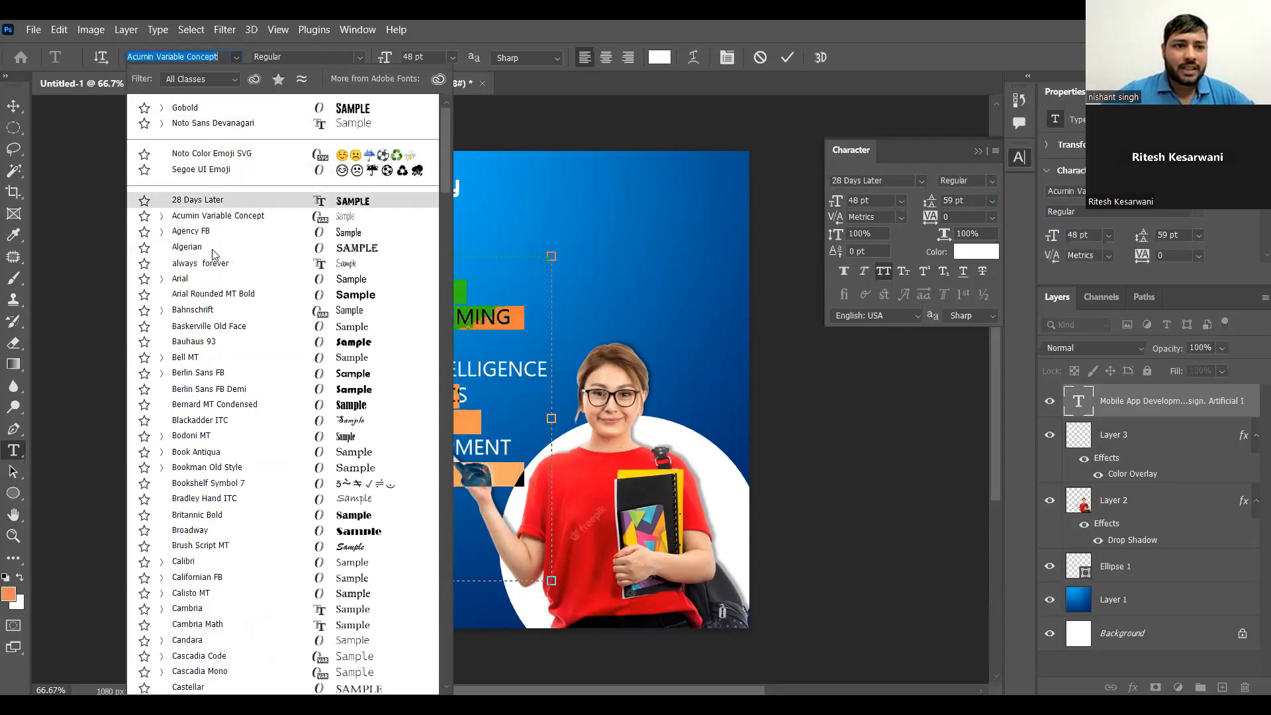
{"action": "type", "text": "p"}
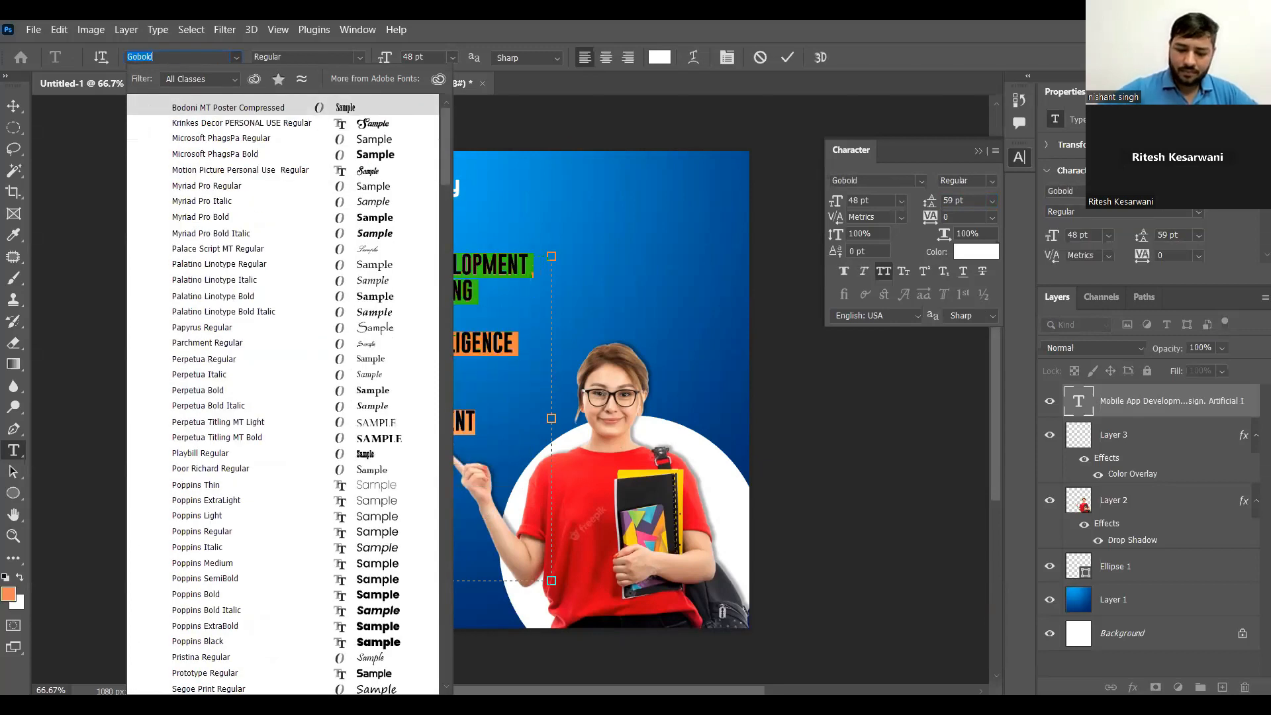
{"action": "type", "text": "oppins"}
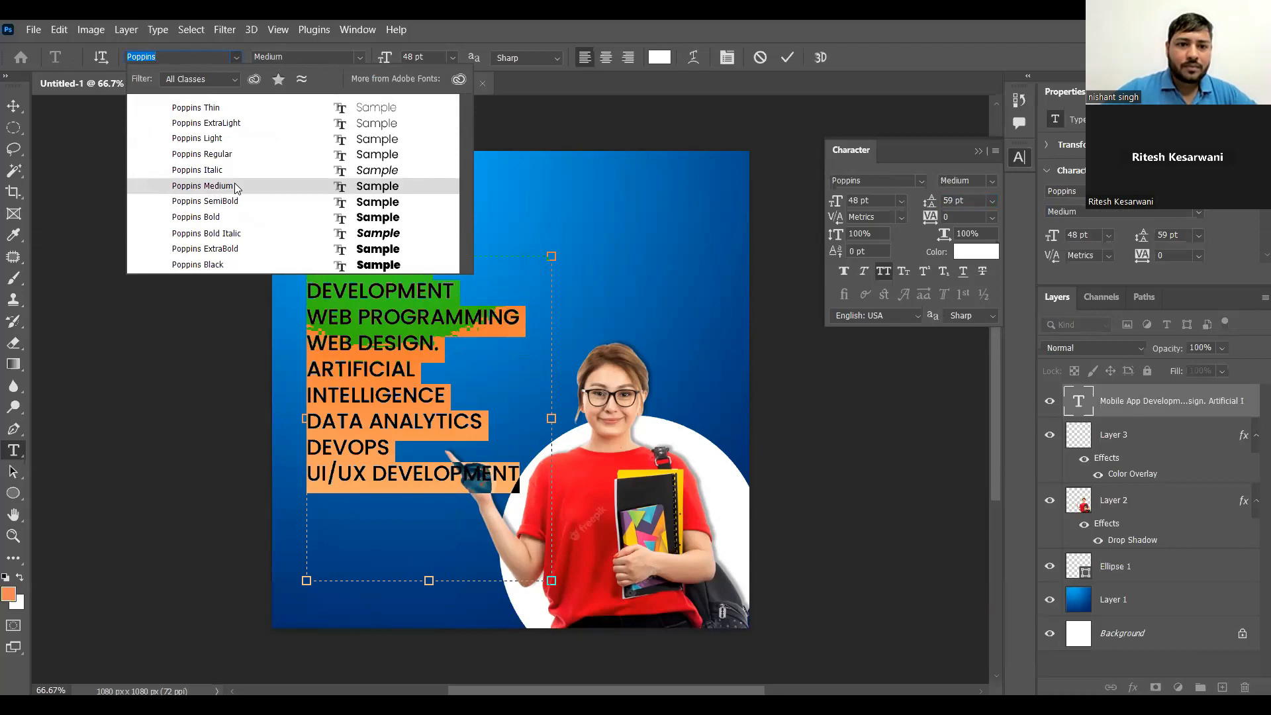
{"action": "left_click", "coordinate": [234, 184]}
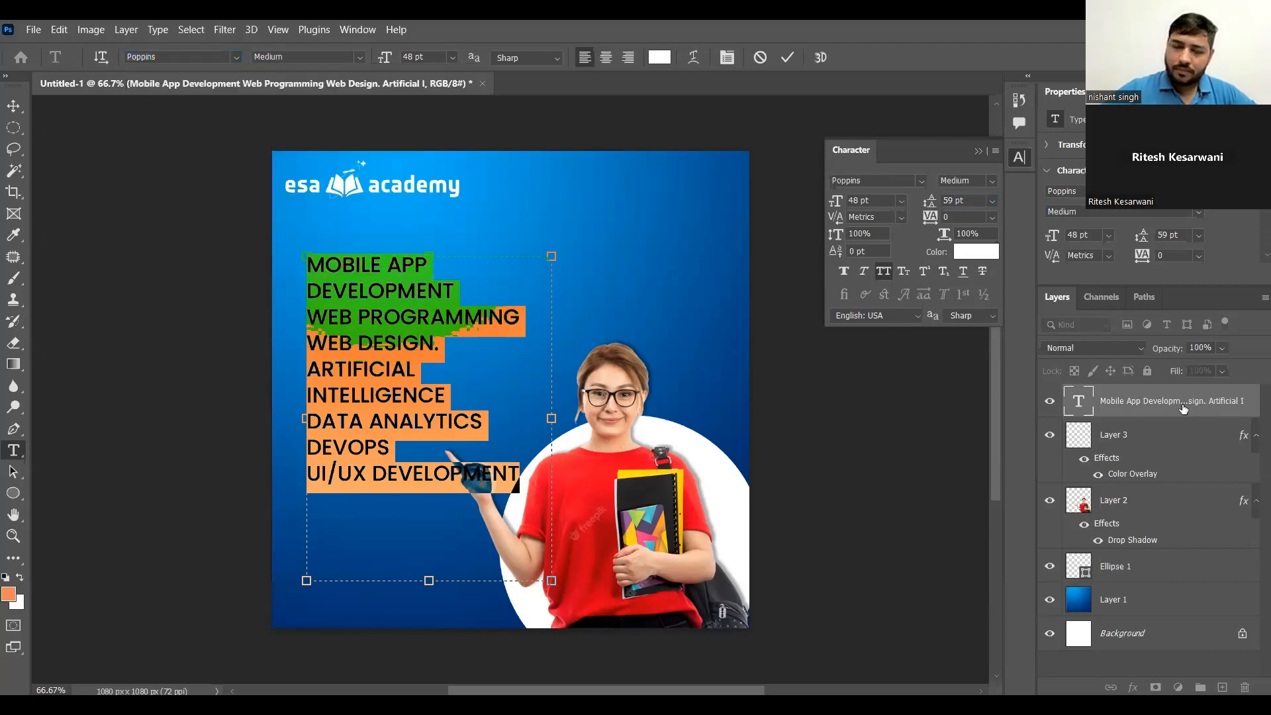
{"action": "left_click_drag", "start_coordinate": [555, 422], "coordinate": [689, 429]}
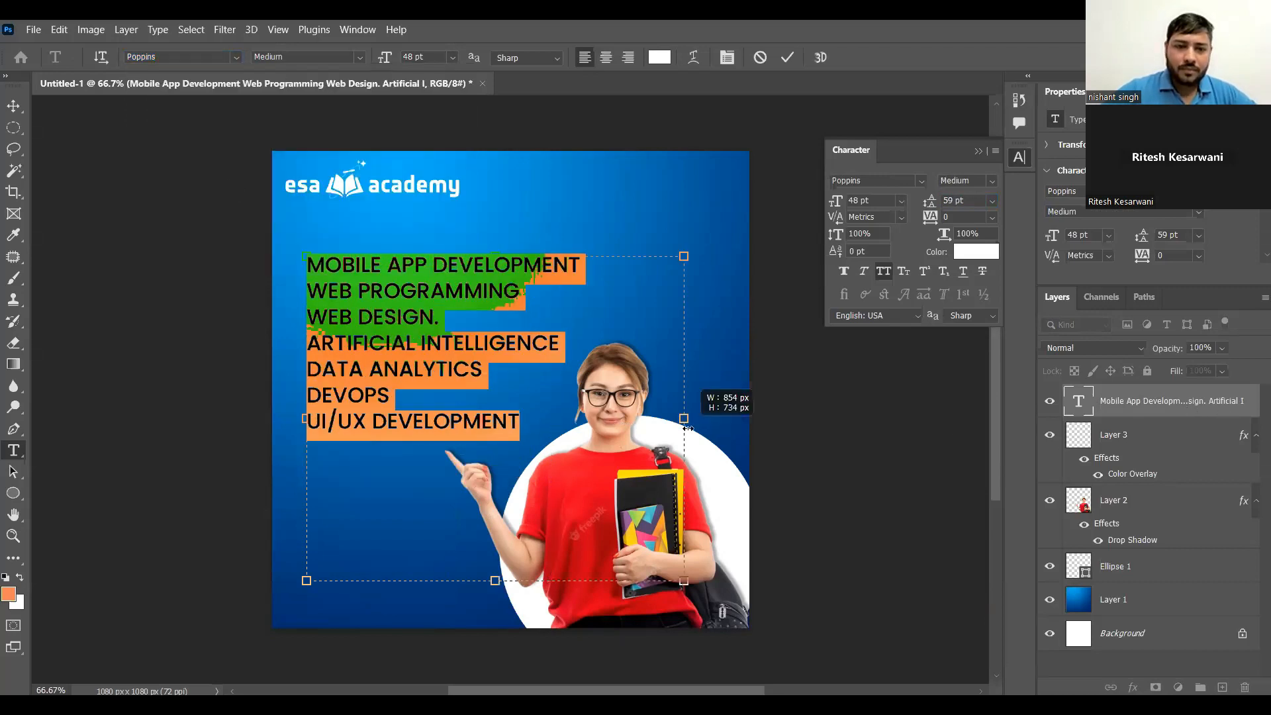
{"action": "left_click", "coordinate": [1137, 405]}
- Move the course list about 40 px left and 40 px down on the canvas
{"action": "key", "text": "v"}
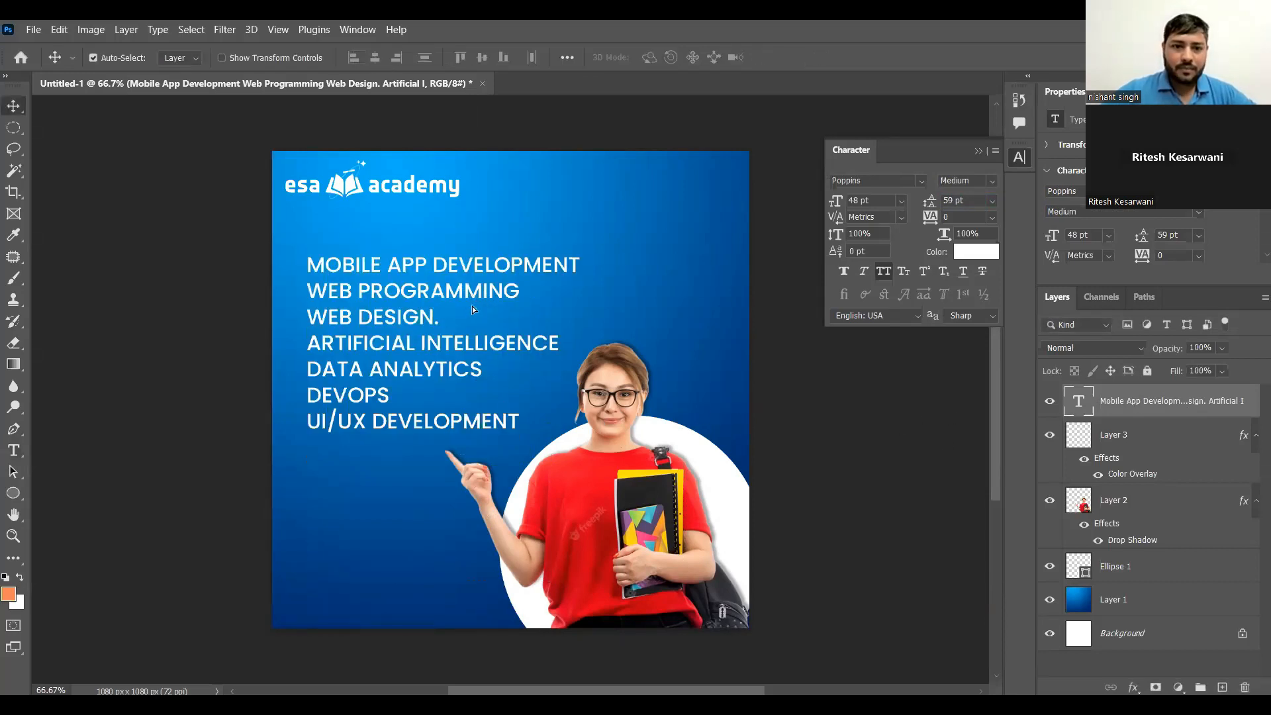
{"action": "key", "text": "shift+Left"}
{"action": "key", "text": "shift+Left"}
{"action": "key", "text": "shift+Down"}
{"action": "key", "text": "shift+Down"}
{"action": "key", "text": "shift+Down"}
{"action": "key", "text": "shift+Down"}
{"action": "key", "text": "shift+Up"}
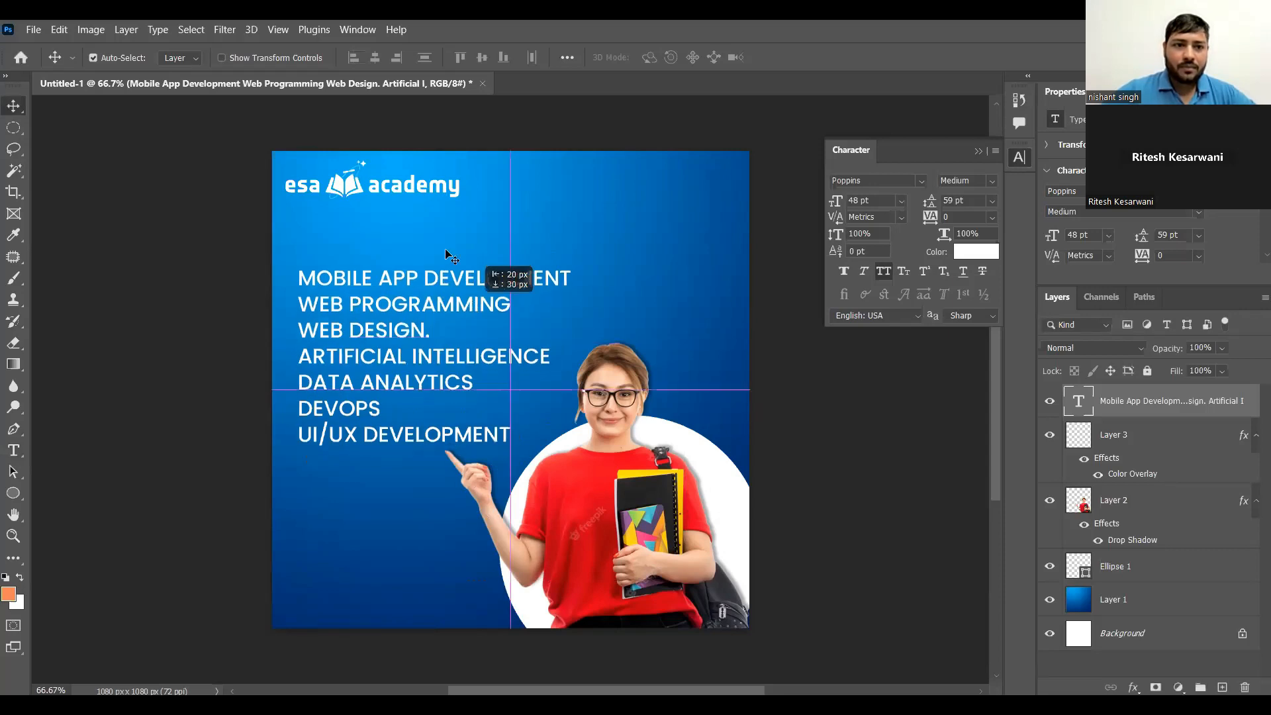
{"action": "key", "text": "shift+Left"}
{"action": "key", "text": "shift+Left"}
{"action": "key", "text": "shift+Down"}
- Move the esa academy logo slightly right to align with the course list's left edge
{"action": "left_click", "coordinate": [363, 191]}
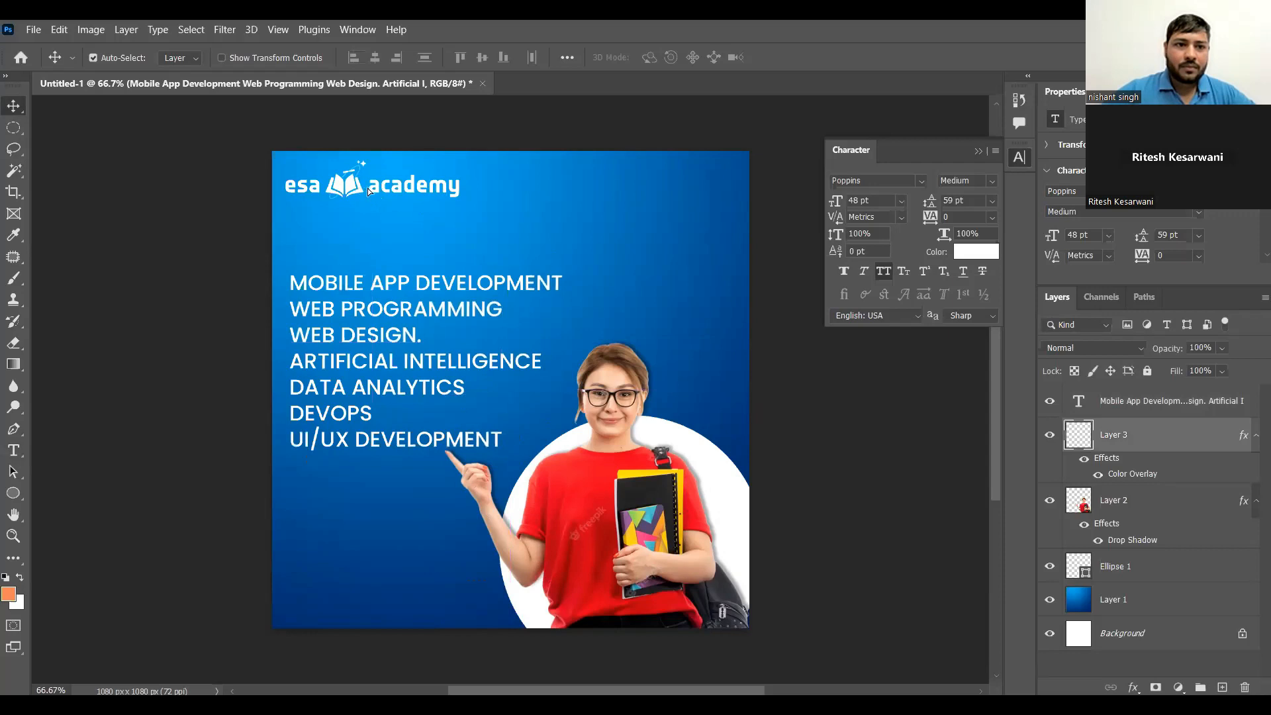
{"action": "left_click_drag", "start_coordinate": [363, 192], "coordinate": [370, 192]}
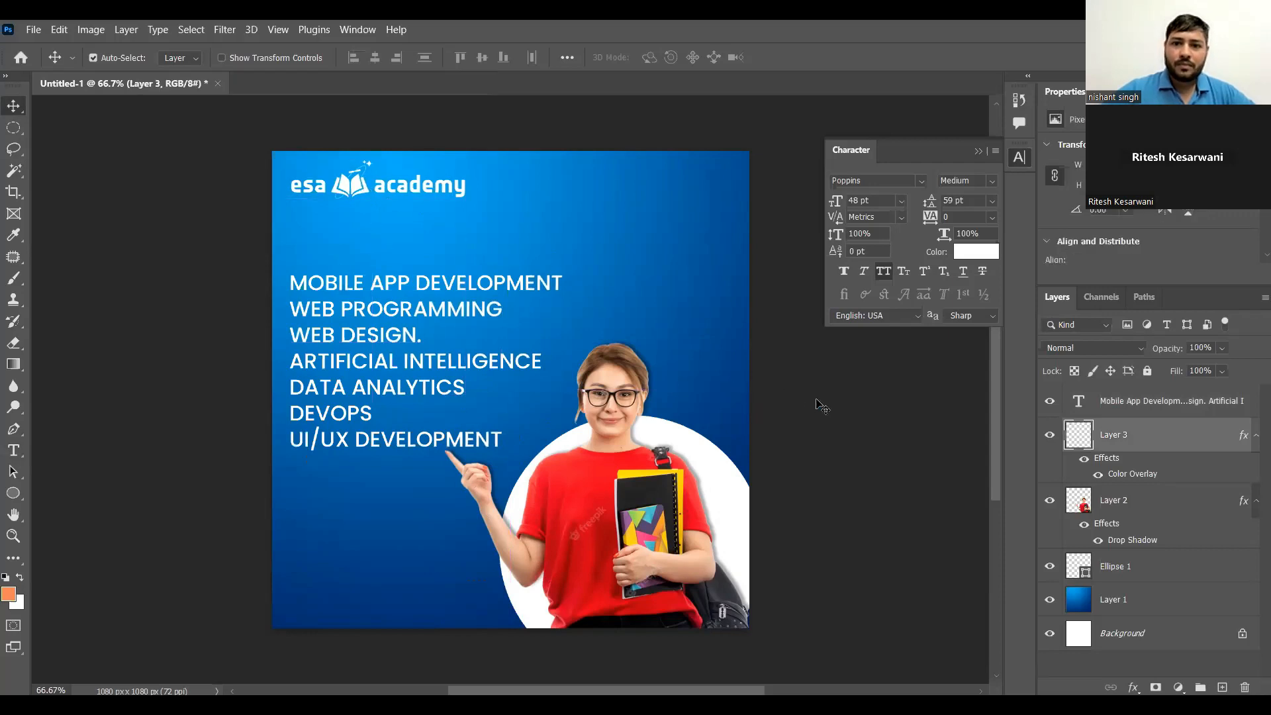
{"action": "left_click", "coordinate": [852, 493]}
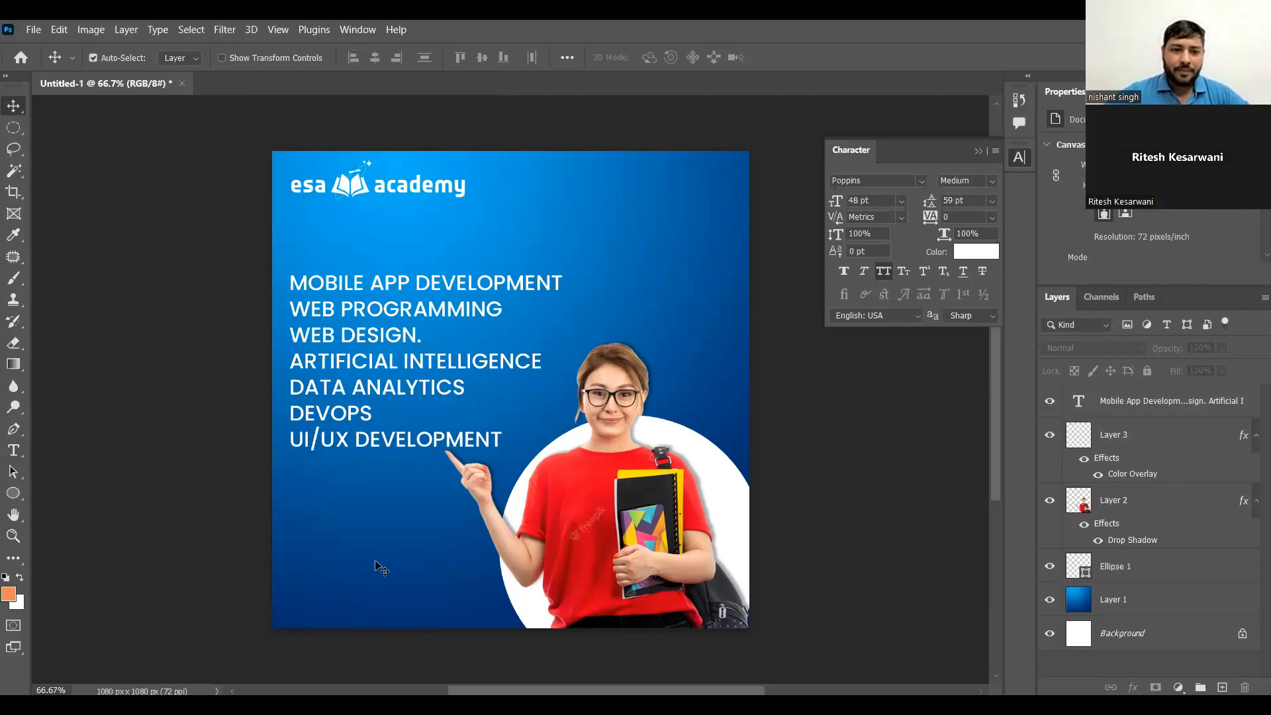
- Add the text "ADMISSION OPEN" and place it in the design's upper-right area, level with the logo
{"action": "key", "text": "t"}
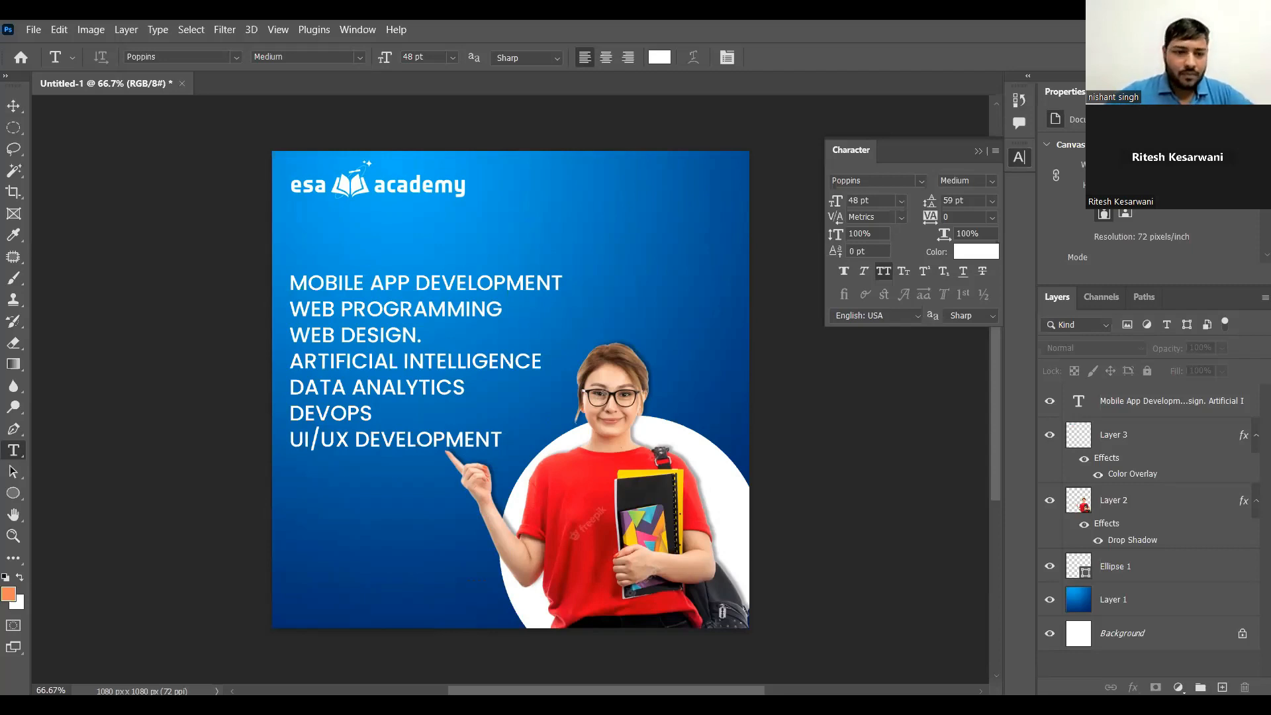
{"action": "left_click", "coordinate": [323, 531]}
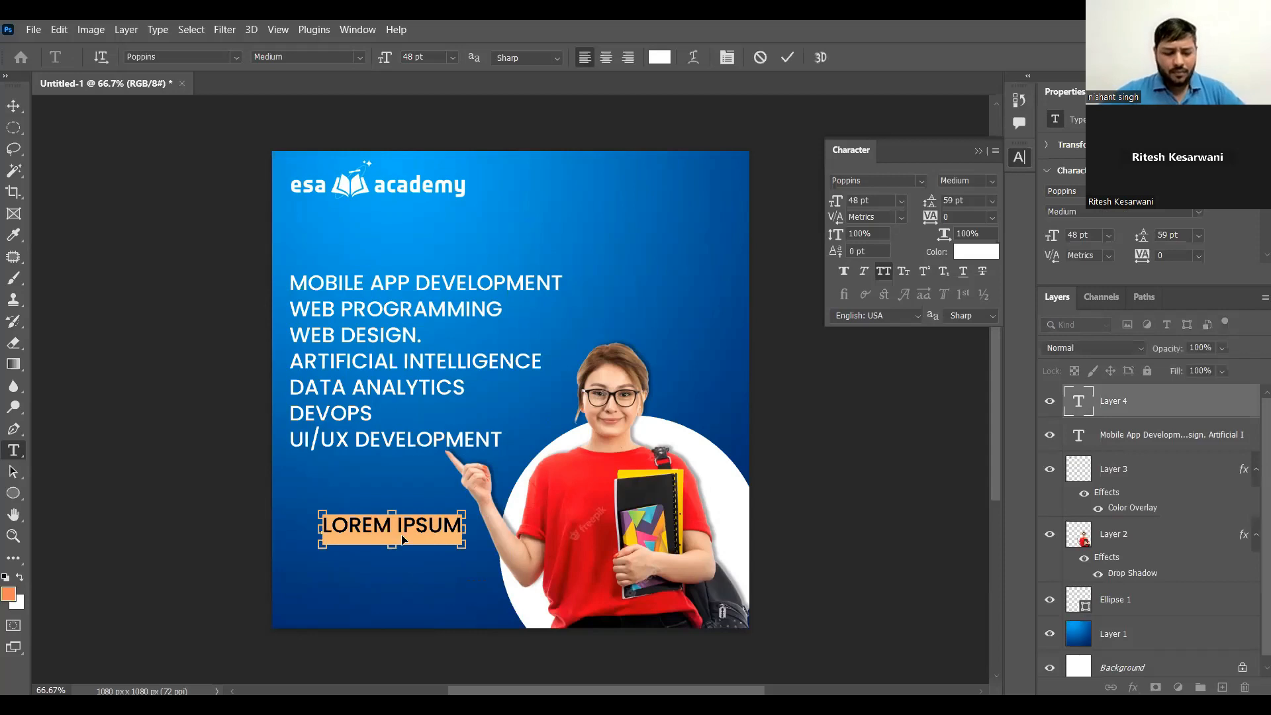
{"action": "type", "text": "ADMISSION OPEN"}
{"action": "left_click_drag", "start_coordinate": [426, 571], "coordinate": [649, 219]}
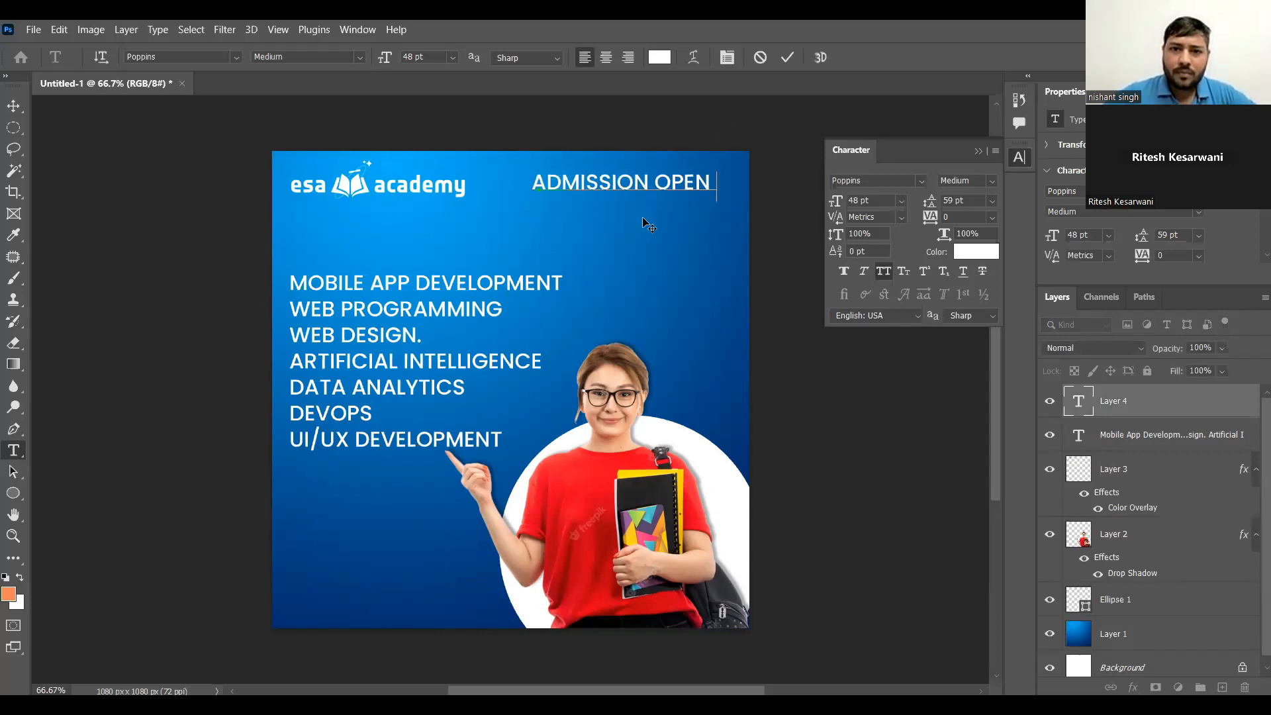
- Change the "ADMISSION OPEN" text's font to Gobold
{"action": "key", "text": "ctrl+a"}
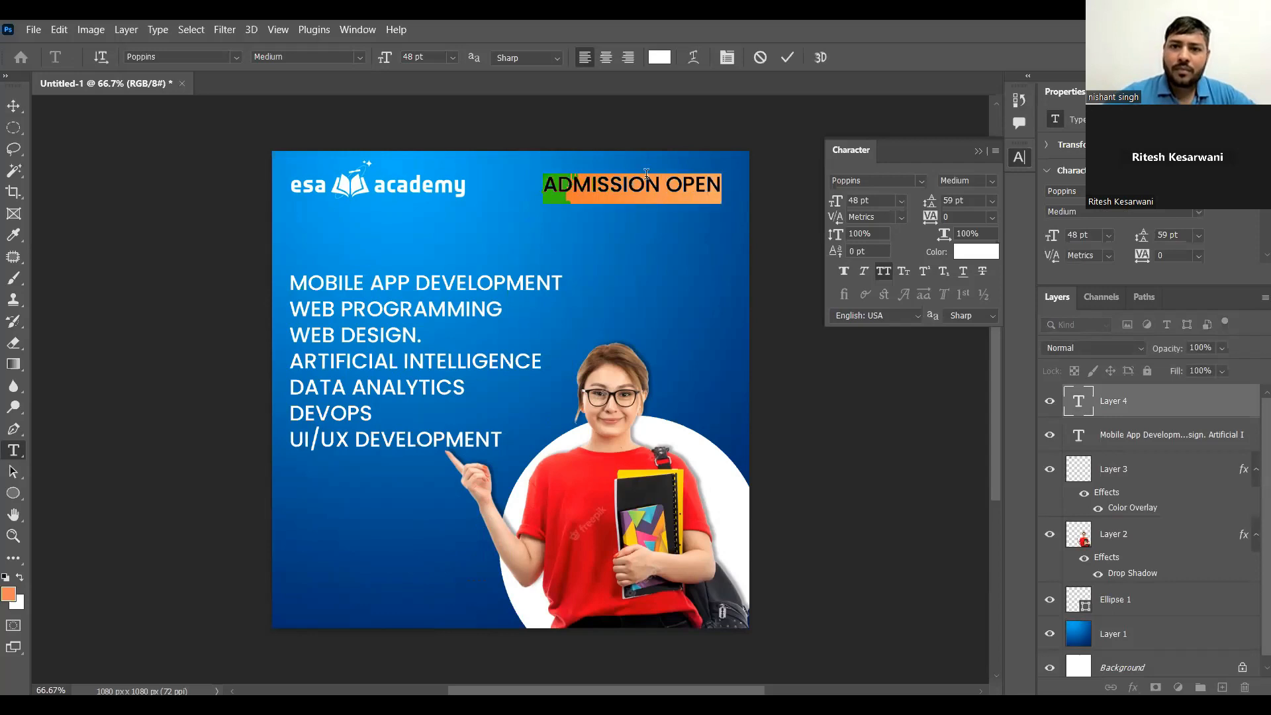
{"action": "left_click", "coordinate": [235, 57]}
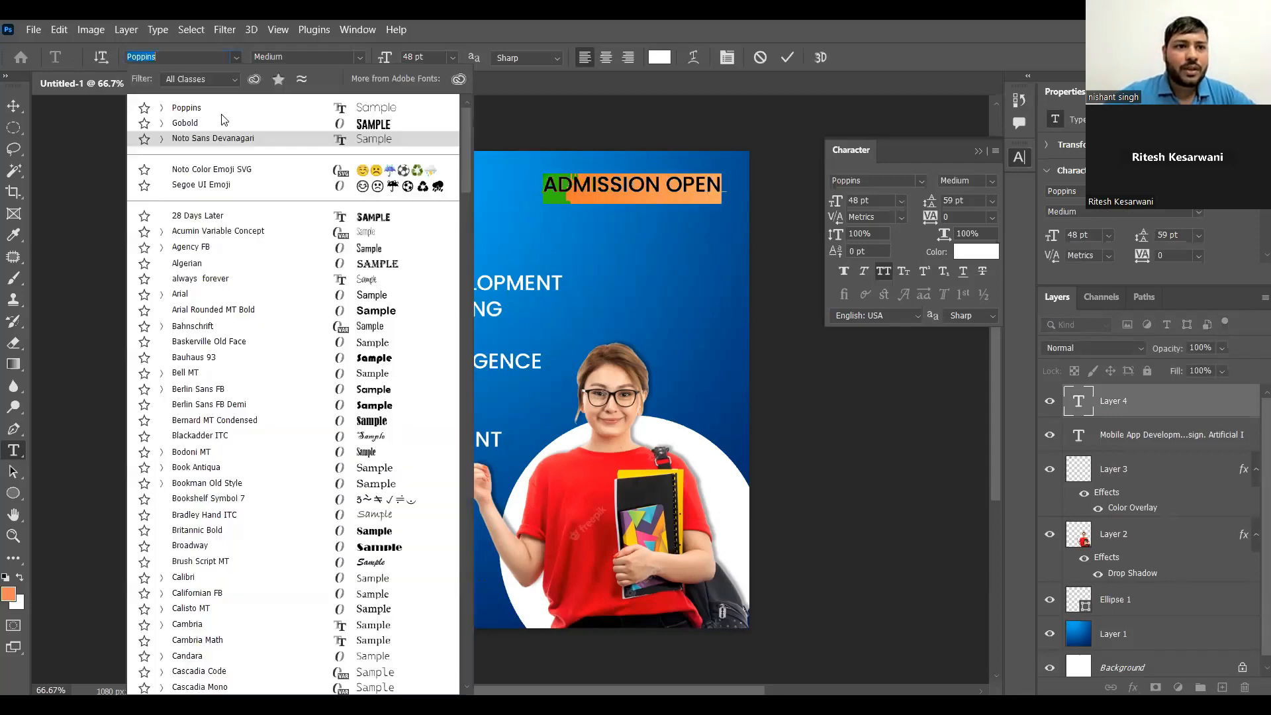
{"action": "left_click", "coordinate": [221, 125]}
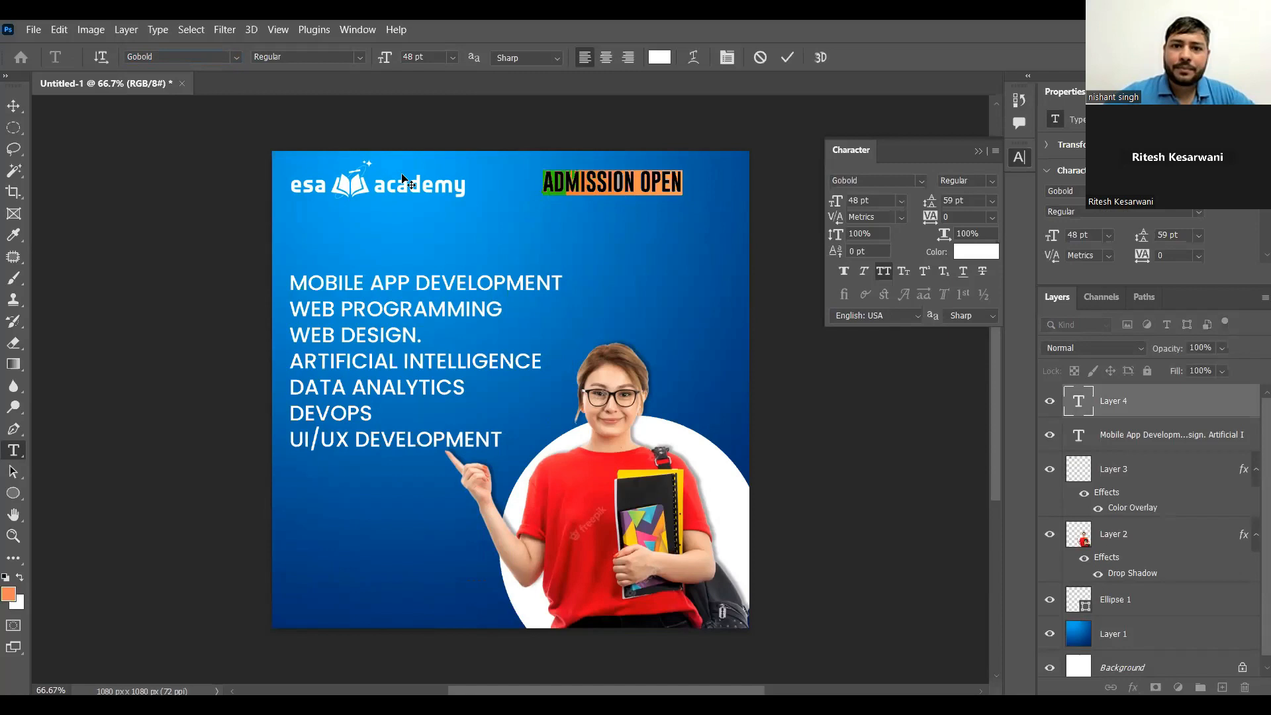
{"action": "left_click", "coordinate": [685, 178]}
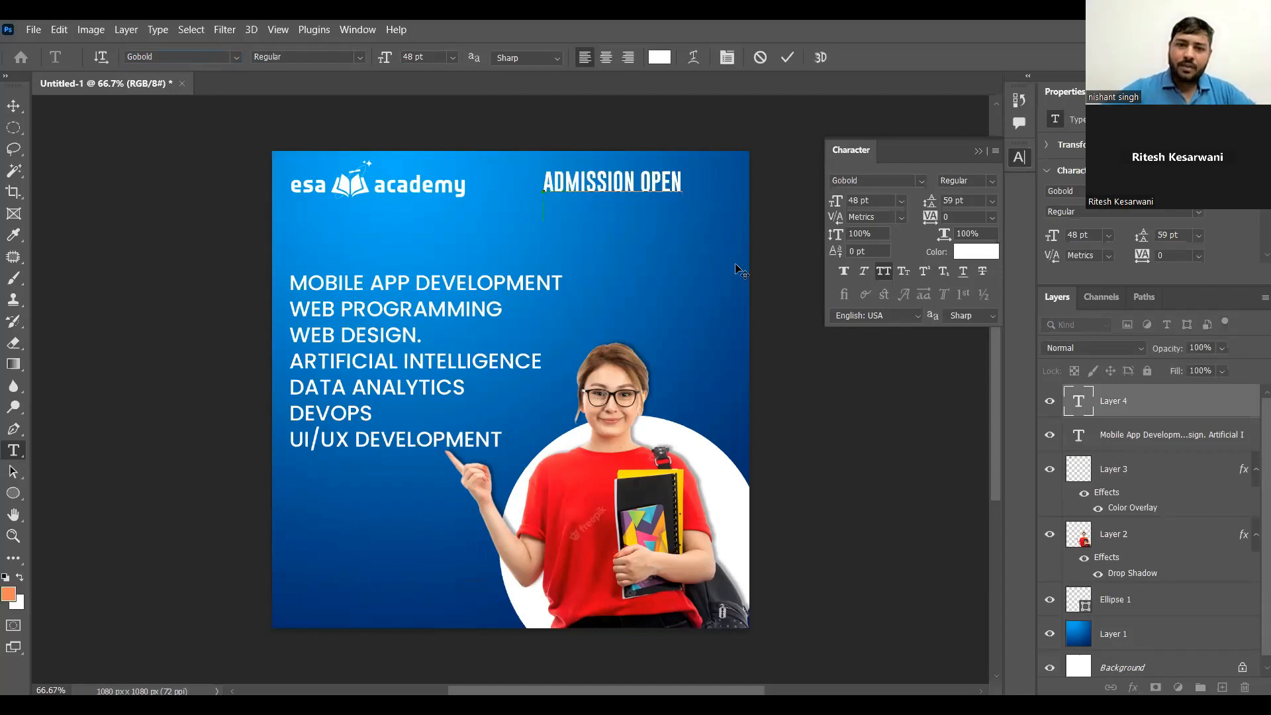
{"action": "left_click", "coordinate": [735, 262]}
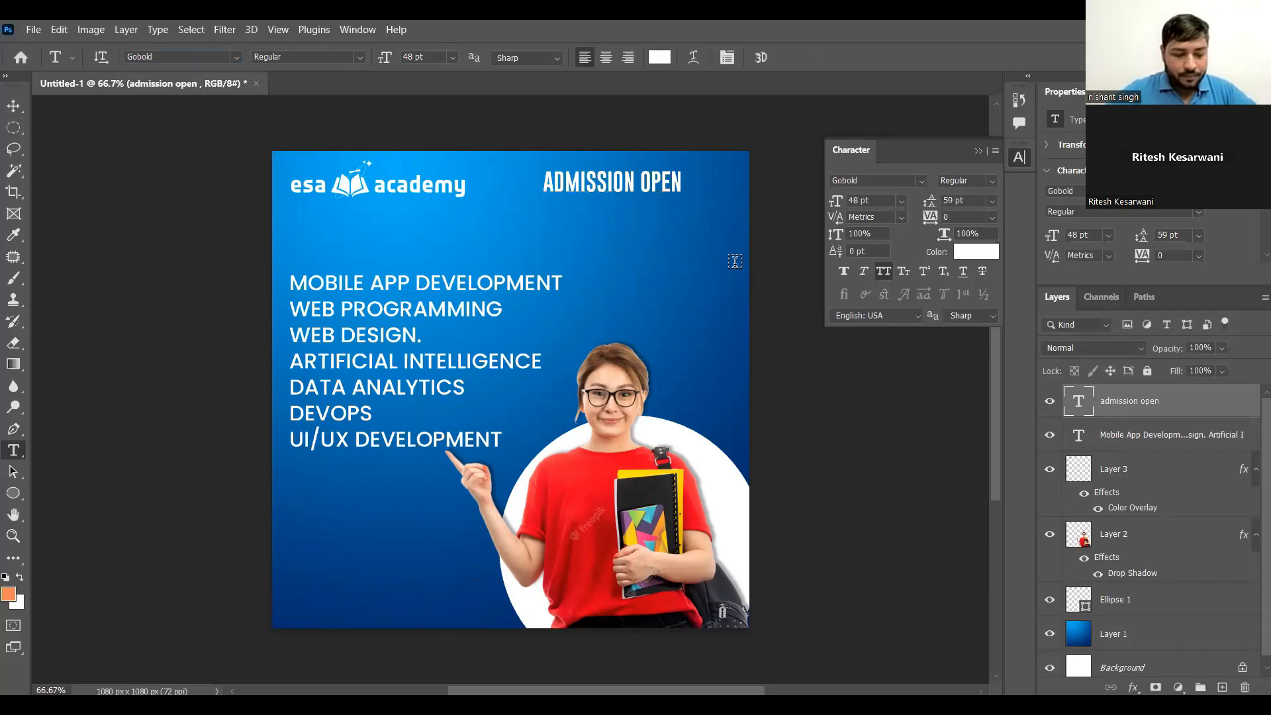
{"action": "key", "text": "2"}
{"action": "key", "text": "0"}
{"action": "key", "text": "2"}
{"action": "key", "text": "3"}
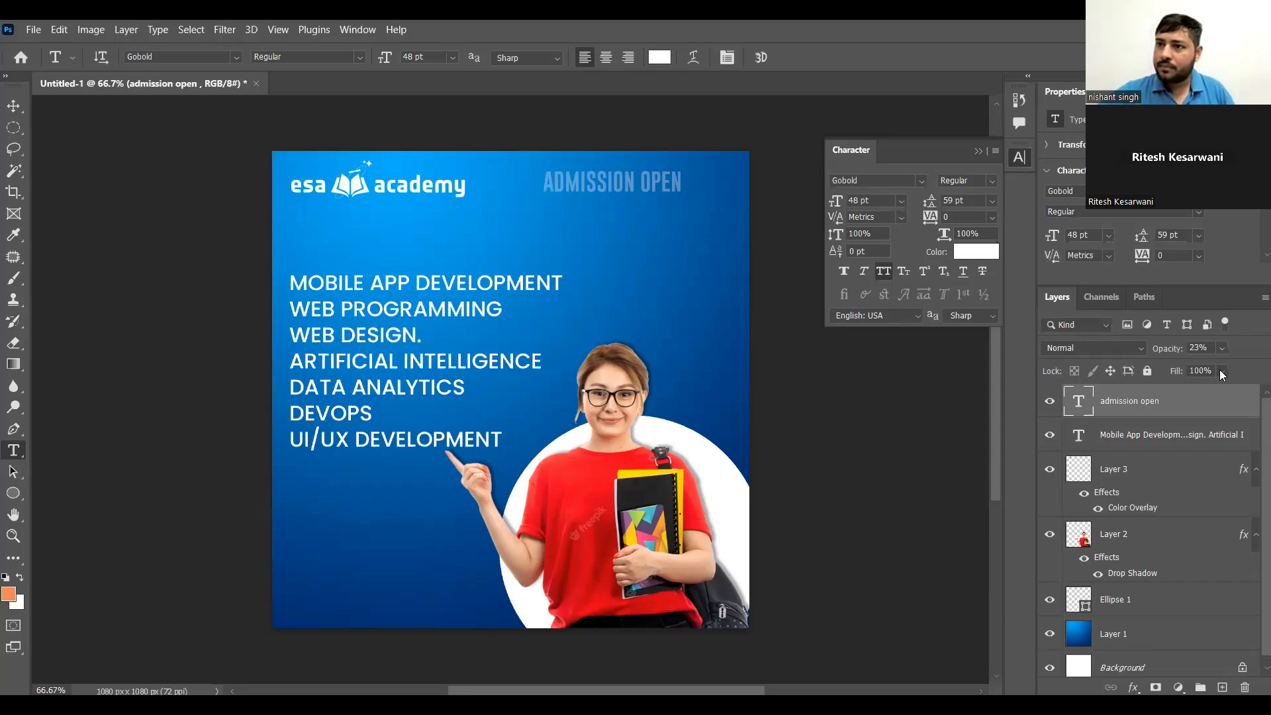
{"action": "left_click", "coordinate": [1221, 348]}
{"action": "left_click_drag", "start_coordinate": [1197, 367], "coordinate": [1259, 367]}
- Add a second line reading "2023-24 BATCH" below "ADMISSION OPEN" in the same text layer
{"action": "left_click", "coordinate": [678, 184]}
{"action": "left_click", "coordinate": [679, 190]}
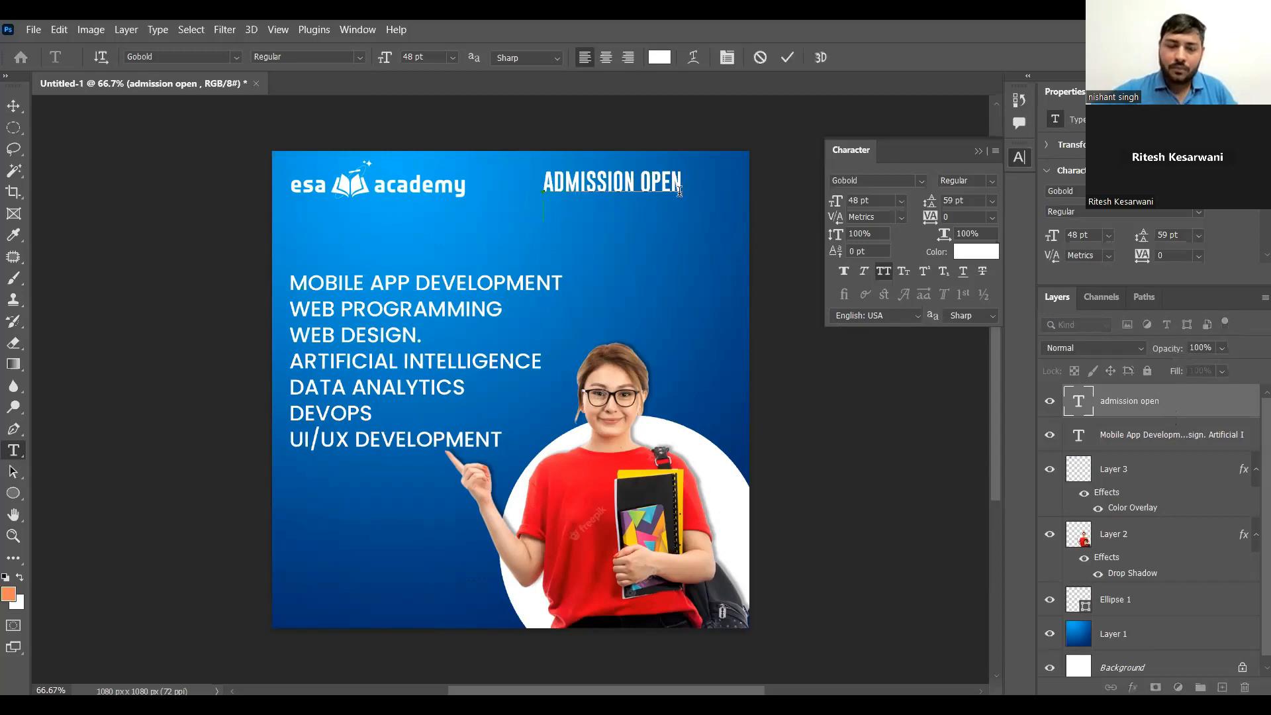
{"action": "type", "text": "2023"}
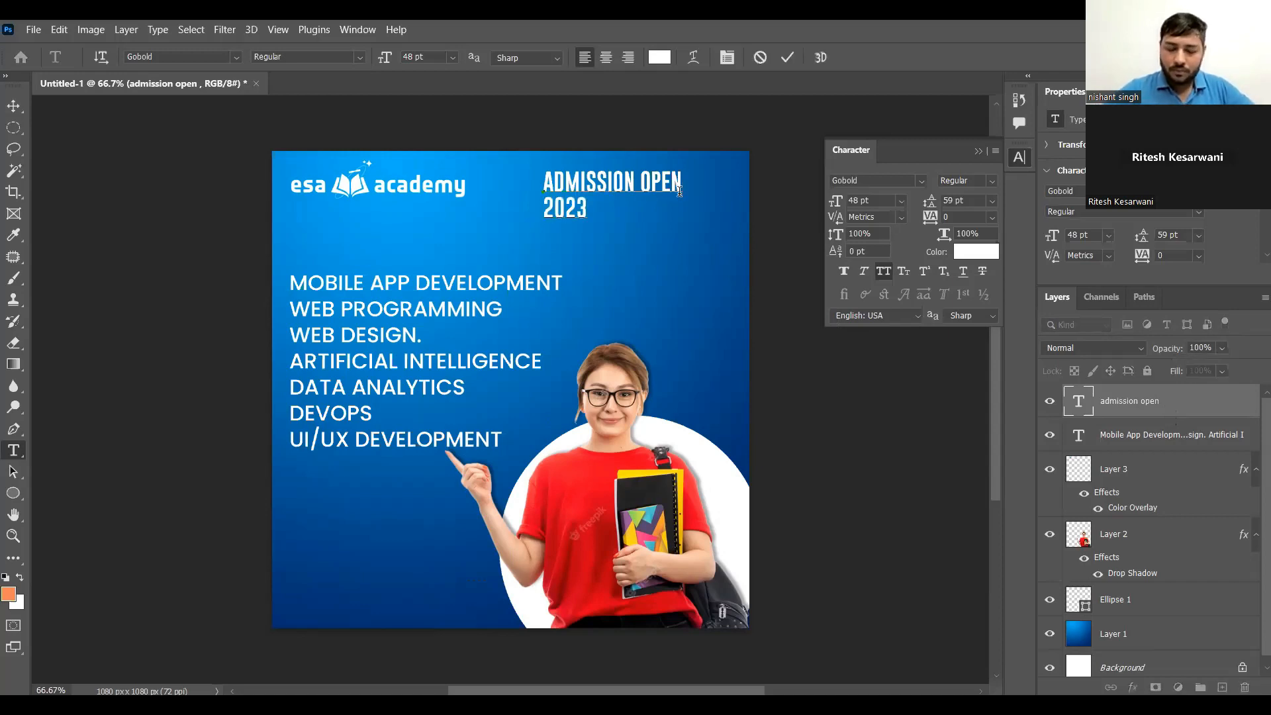
{"action": "type", "text": "-2"}
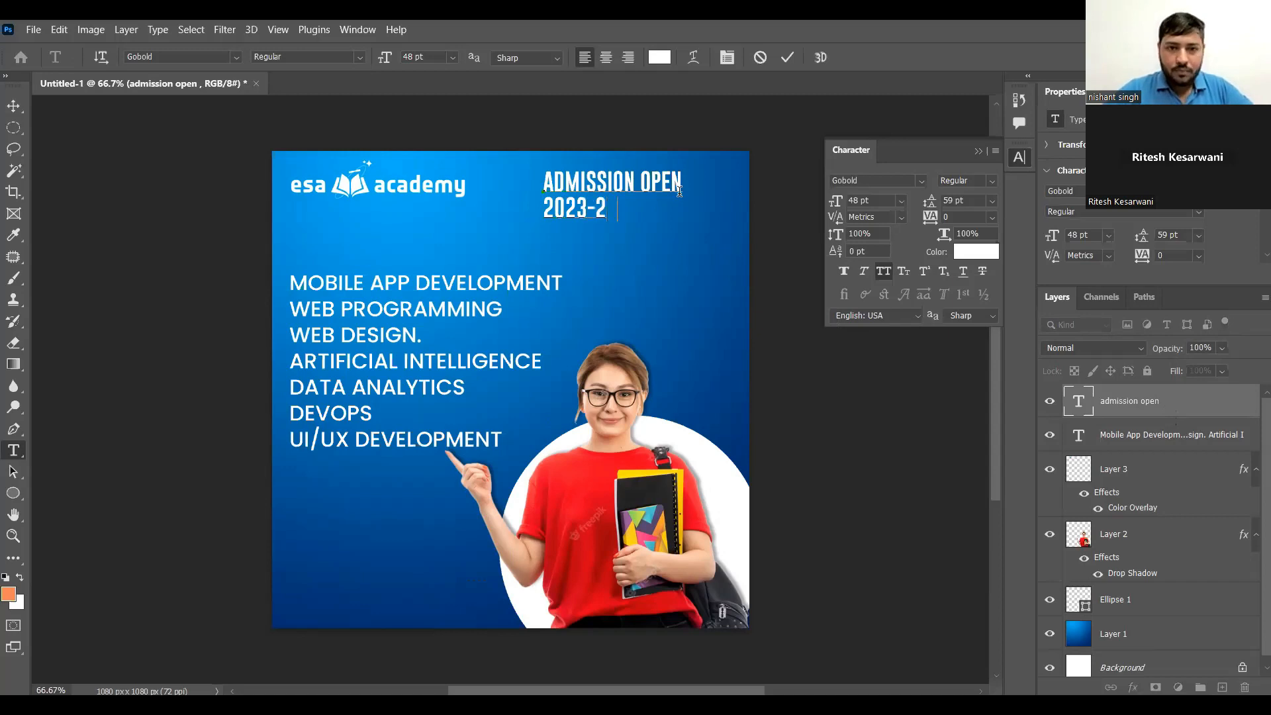
{"action": "type", "text": "4 BATCH"}
- Set the font size of the "2023-24 BATCH" line to 36 pt
{"action": "left_click_drag", "start_coordinate": [676, 209], "coordinate": [542, 210]}
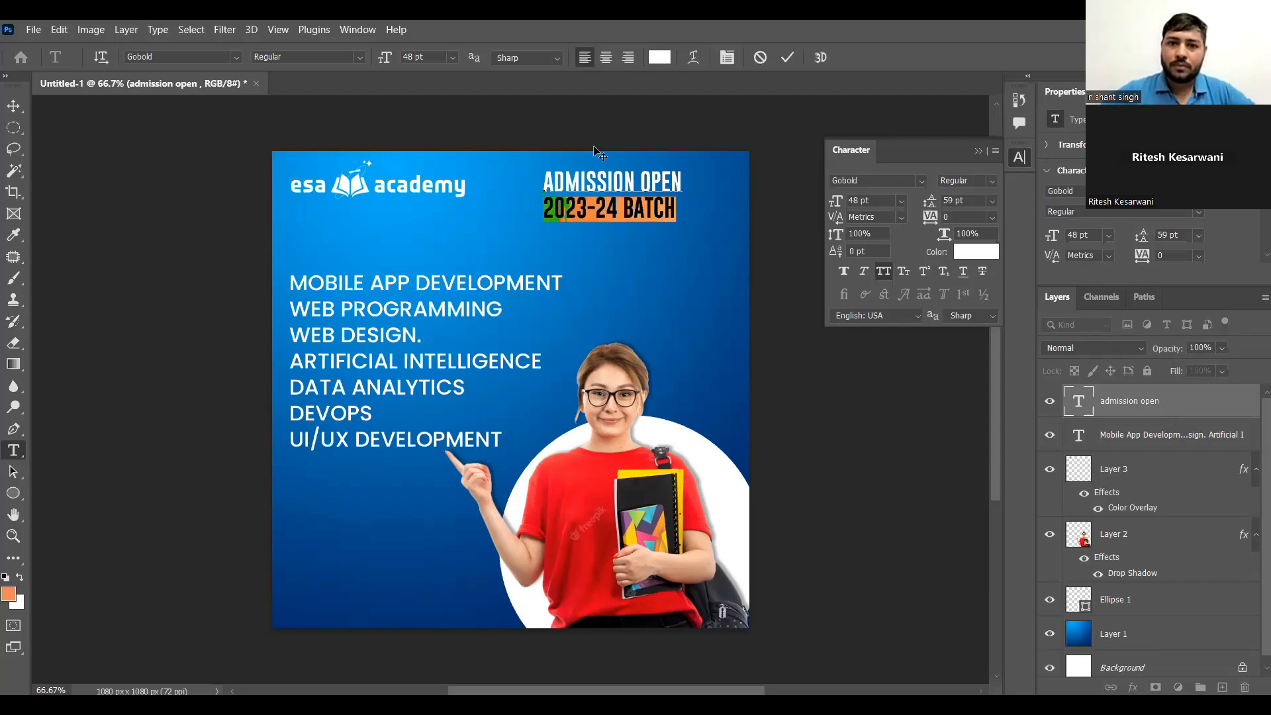
{"action": "left_click", "coordinate": [453, 57]}
{"action": "left_click", "coordinate": [444, 238]}
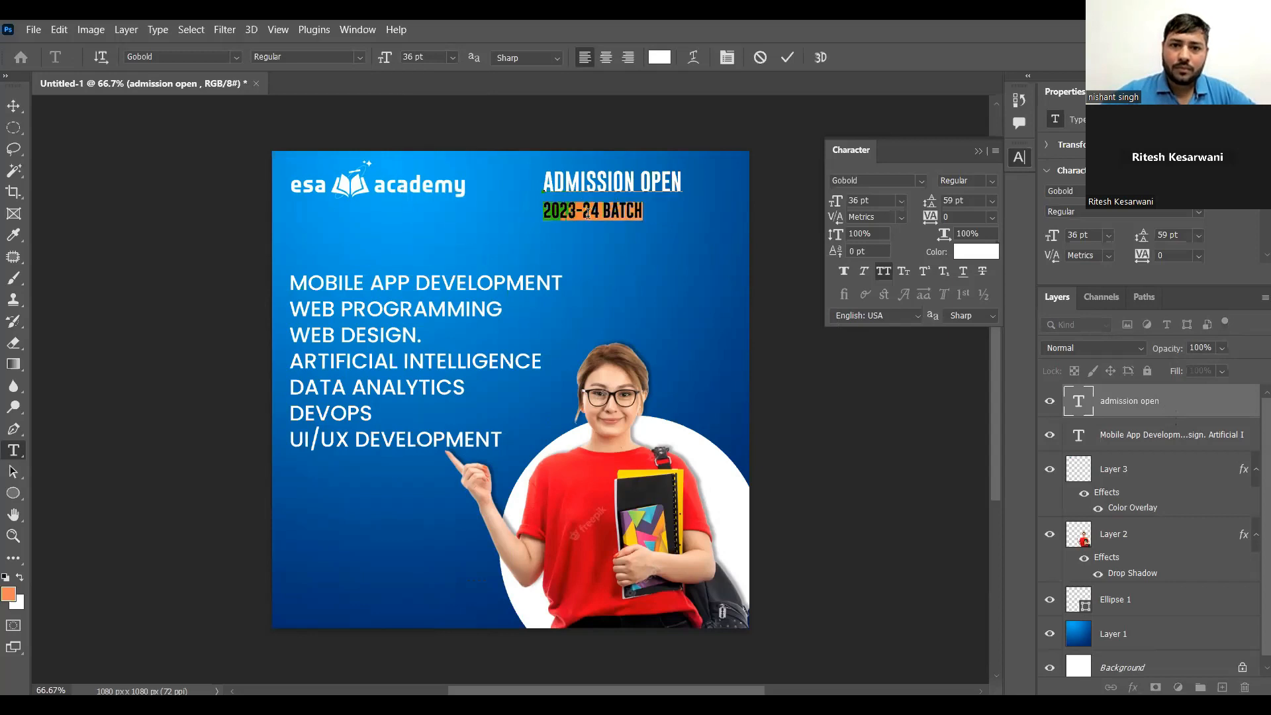
- Centre-align the "ADMISSION OPEN" and "2023-24 BATCH" lines and move the text block near the design's upper-right edge
{"action": "left_click_drag", "start_coordinate": [652, 210], "coordinate": [484, 142]}
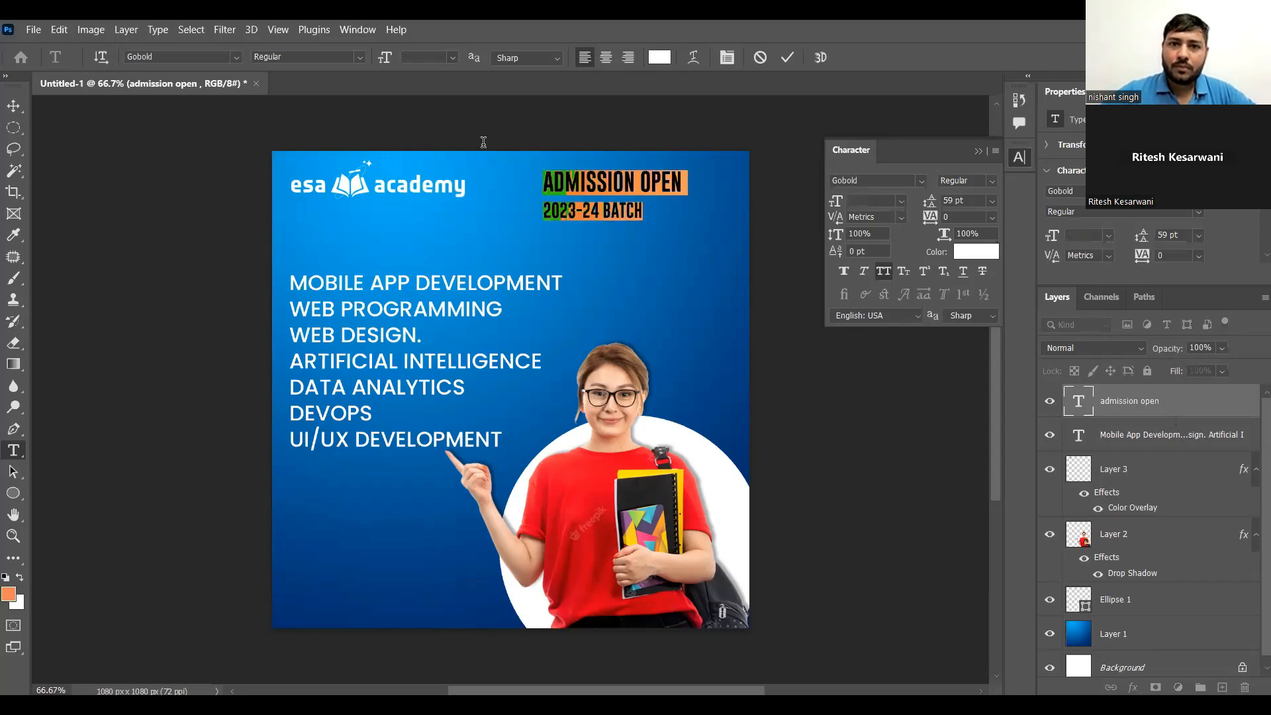
{"action": "left_click", "coordinate": [603, 61]}
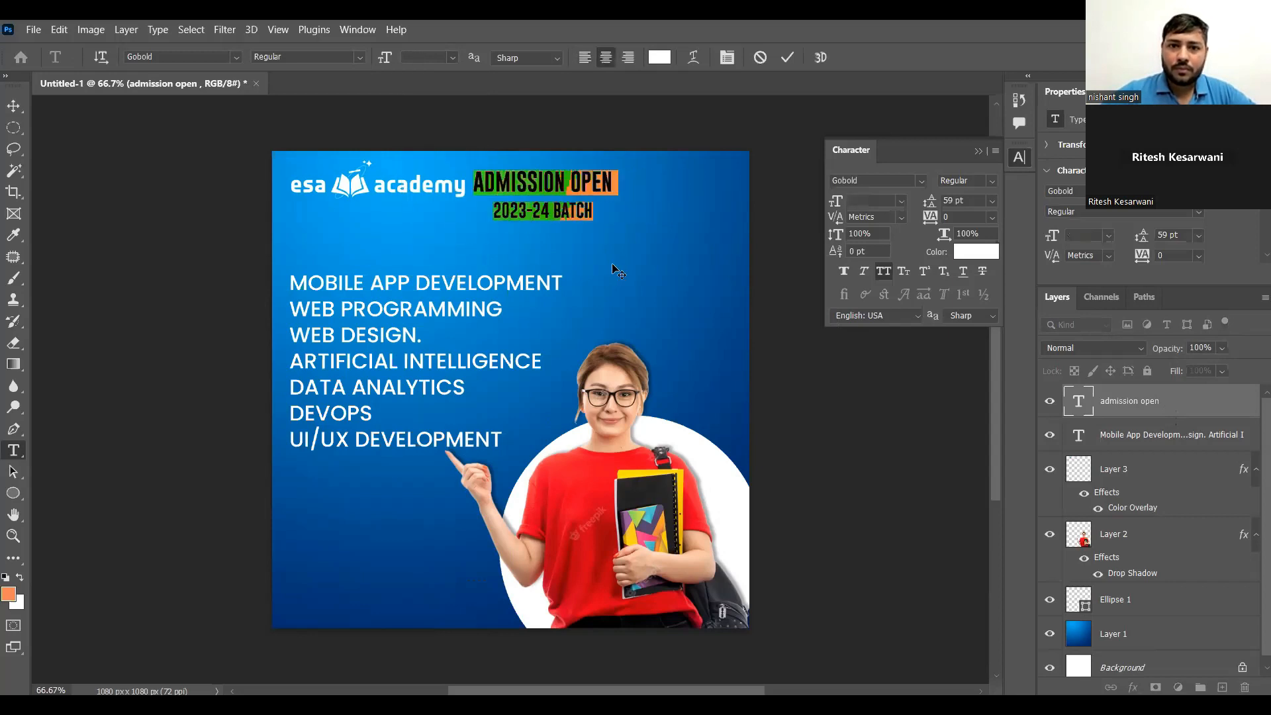
{"action": "left_click_drag", "start_coordinate": [691, 279], "coordinate": [716, 278]}
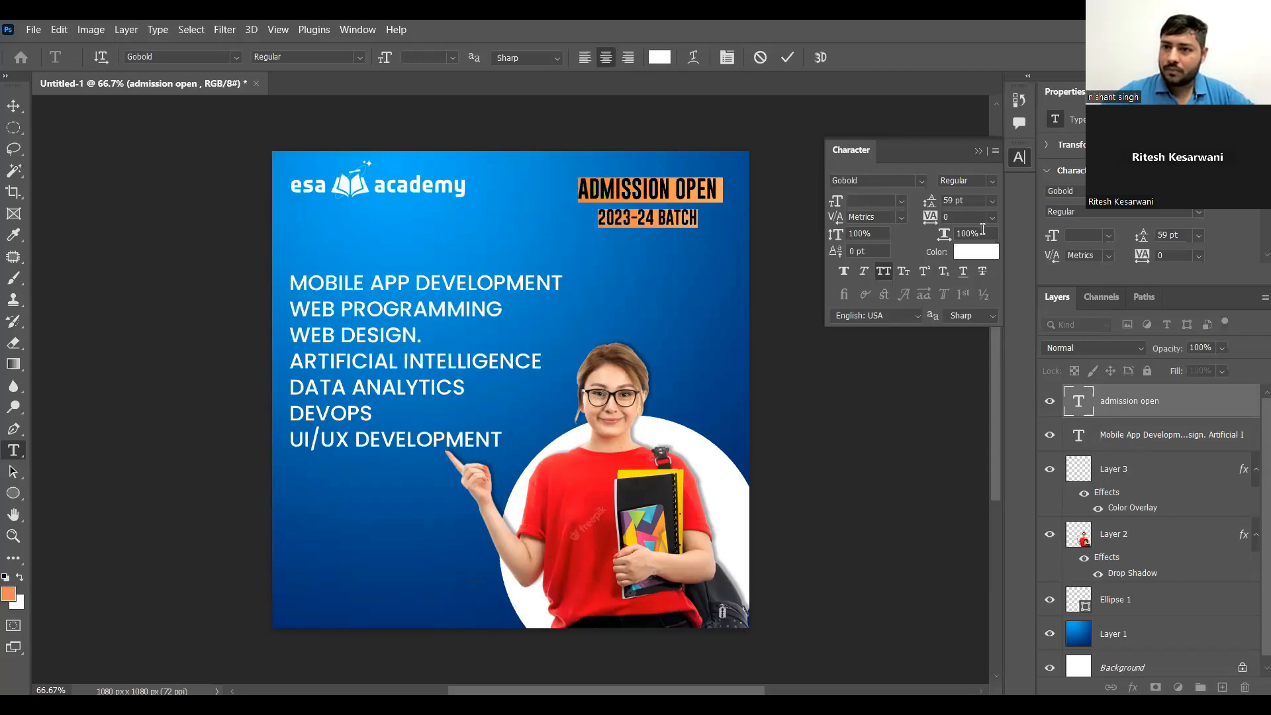
- Set the leading of the two-line admission text to 51 pt
{"action": "left_click_drag", "start_coordinate": [932, 202], "coordinate": [920, 202]}
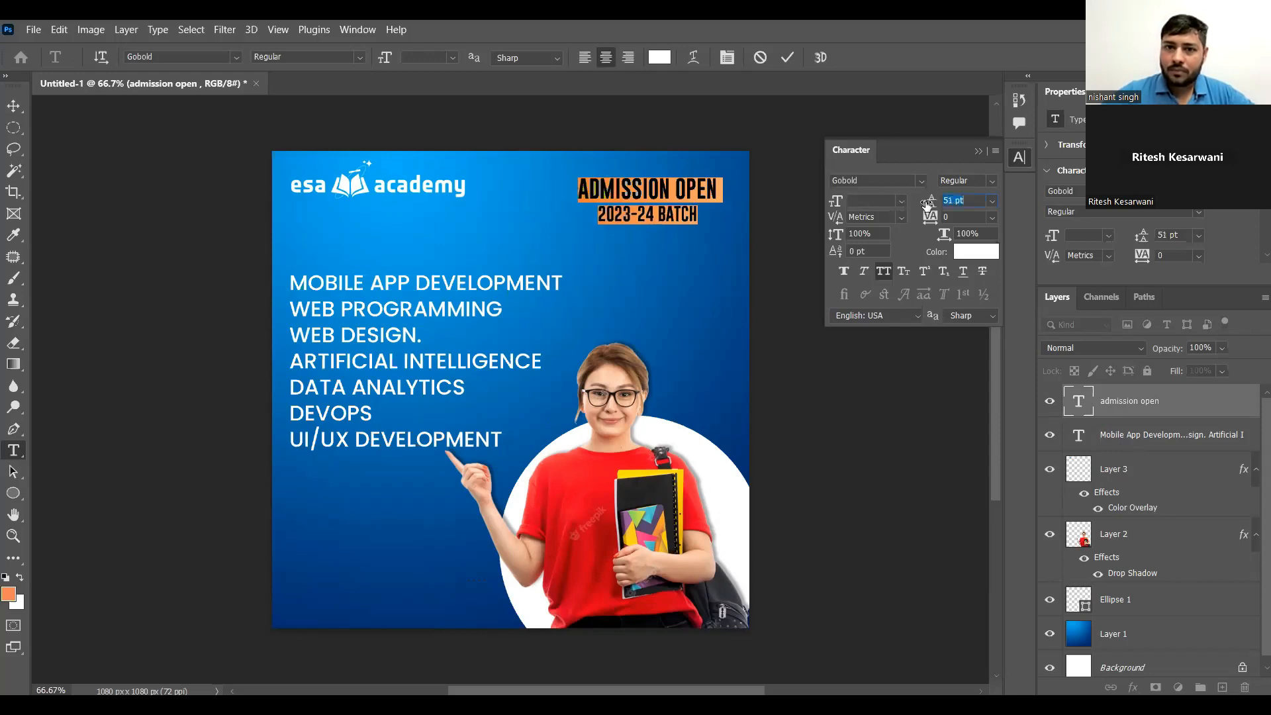
{"action": "key", "text": "ctrl+Return"}
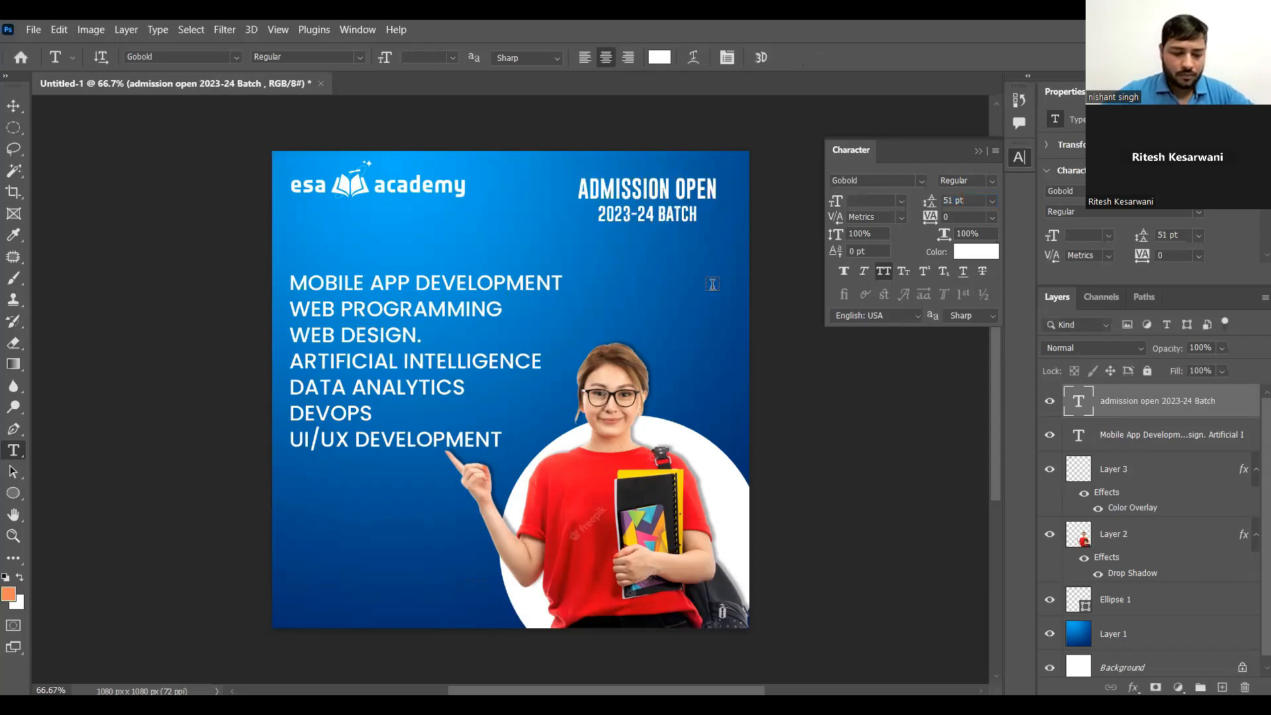
{"action": "key", "text": "v"}
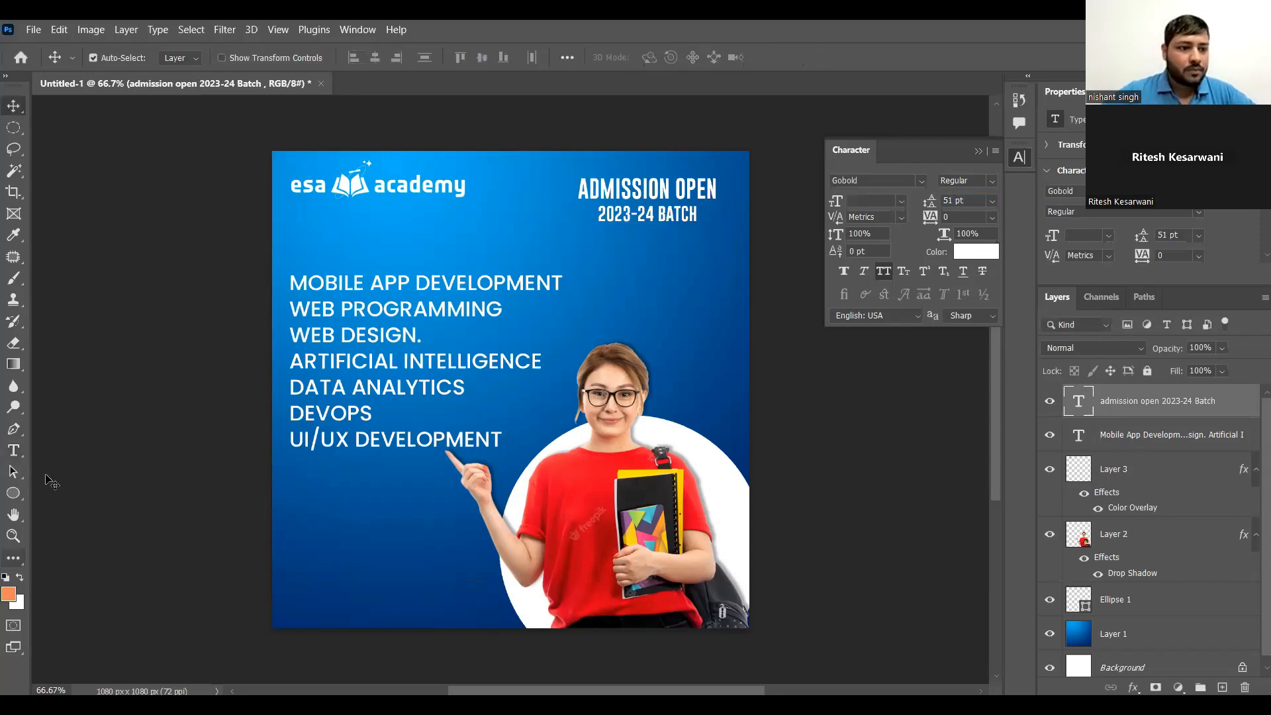
- Draw a rectangle about 436 × 135 px over the admission text, extending past the design's right edge
{"action": "left_click", "coordinate": [14, 497]}
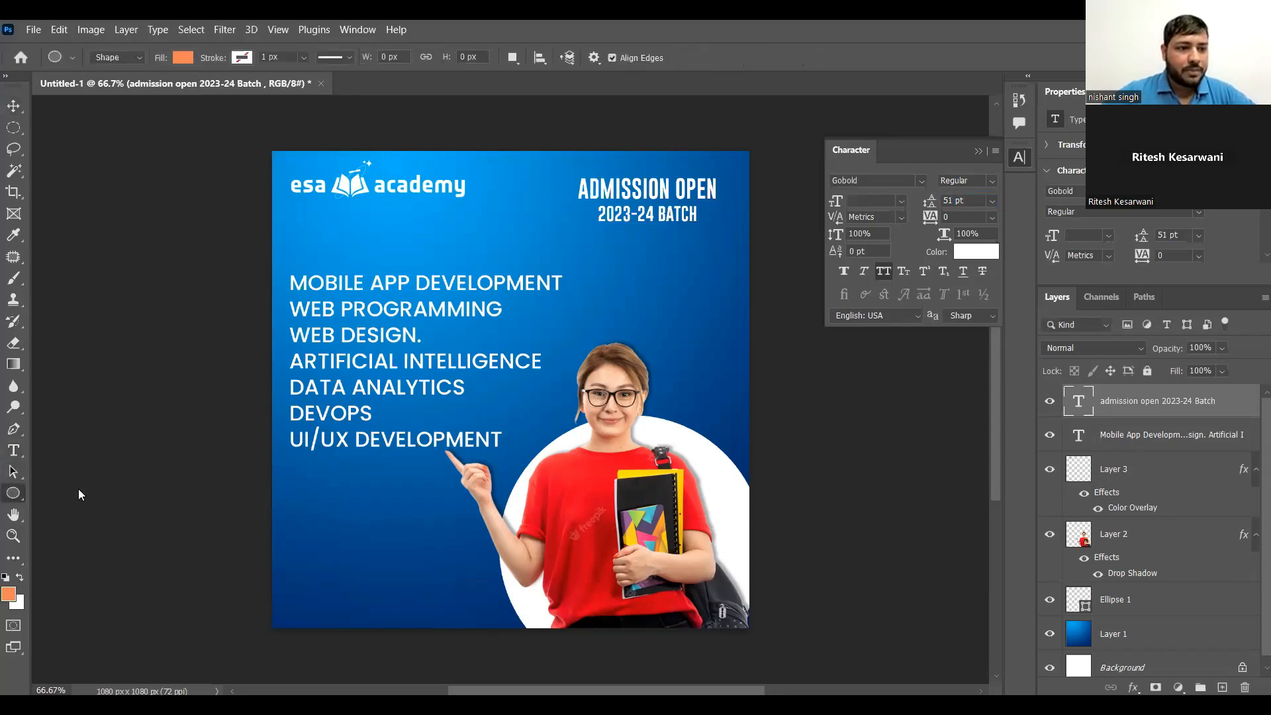
{"action": "key", "text": "shift+u"}
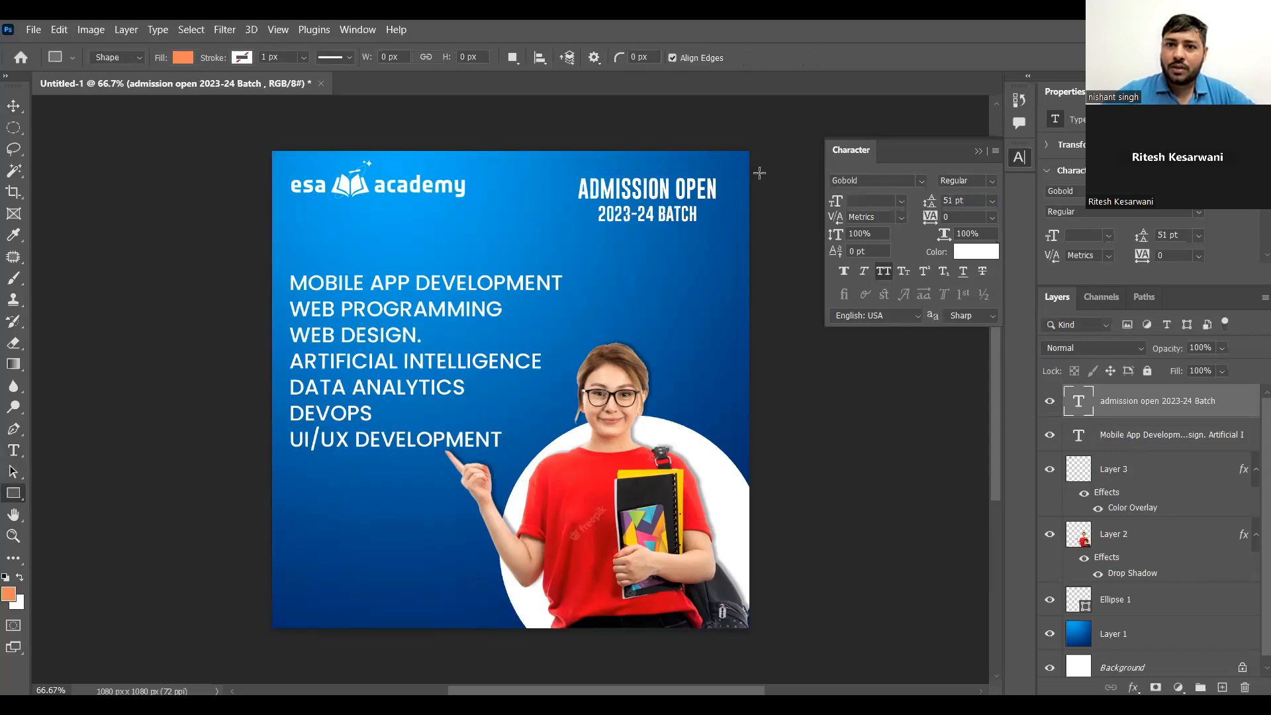
{"action": "left_click_drag", "start_coordinate": [570, 233], "coordinate": [763, 172]}
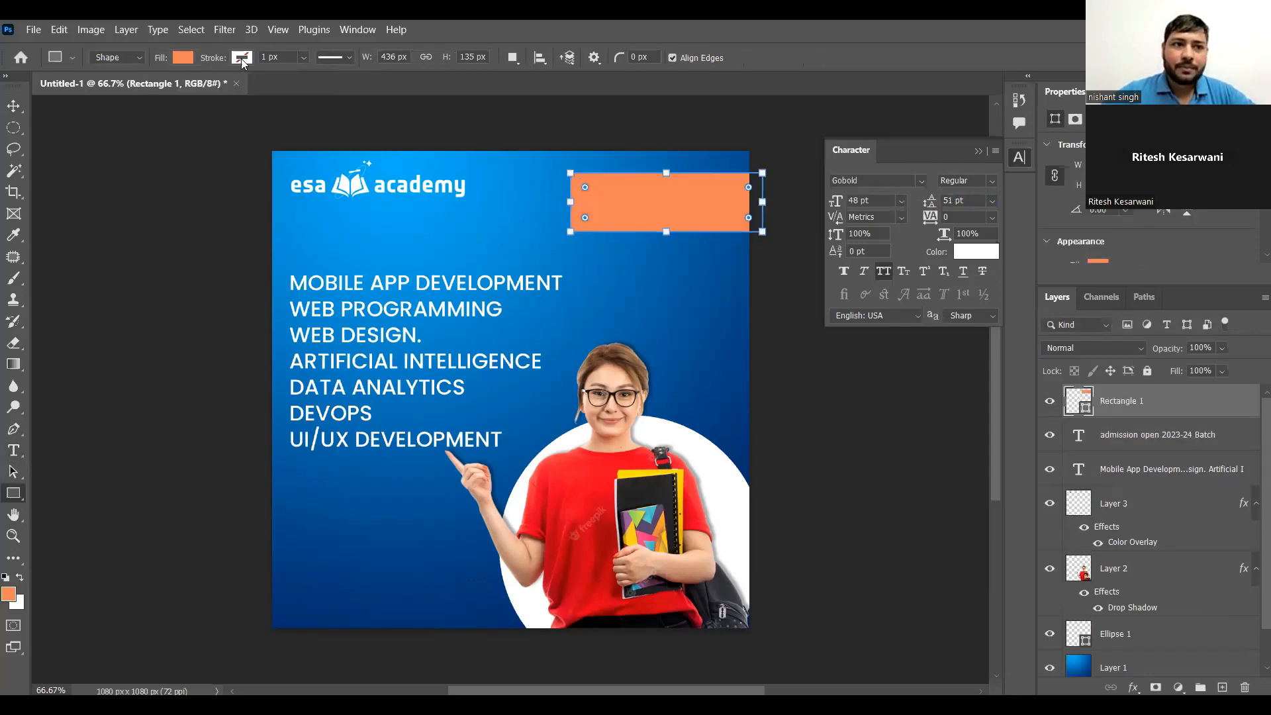
- Fill the rectangle with the recently used dark navy and slightly round its corners
{"action": "left_click", "coordinate": [183, 56]}
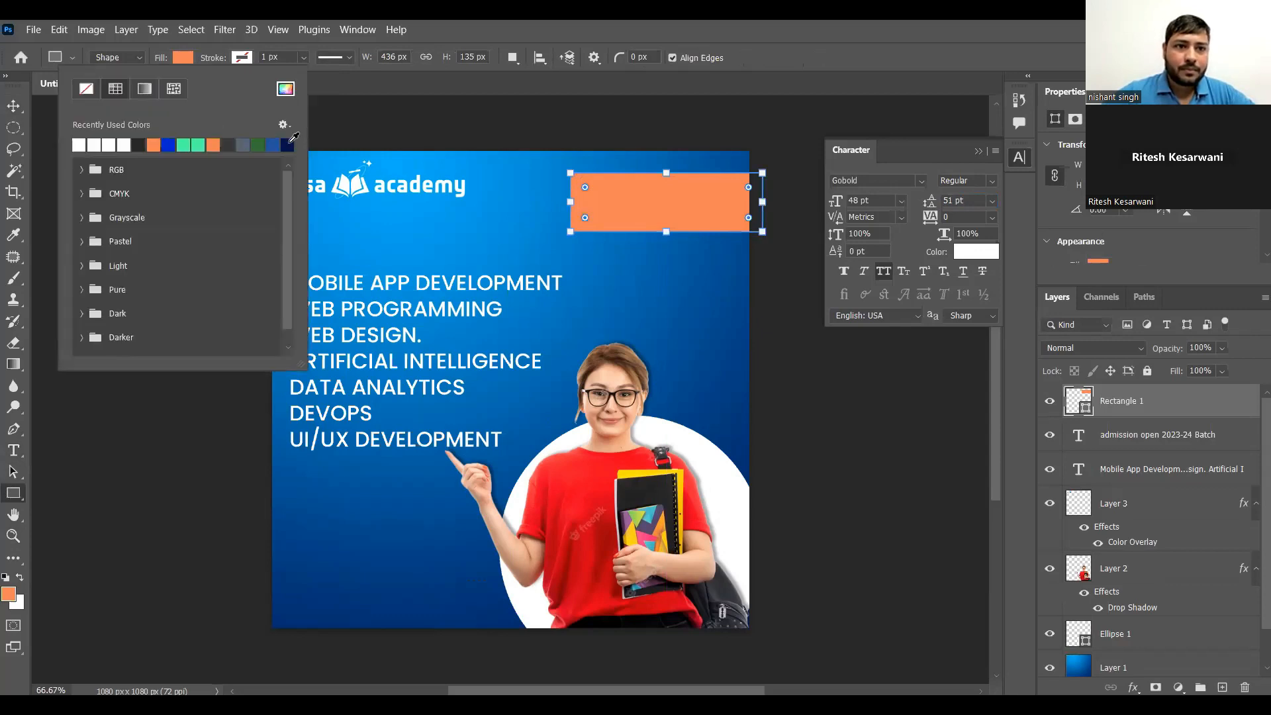
{"action": "left_click", "coordinate": [287, 145]}
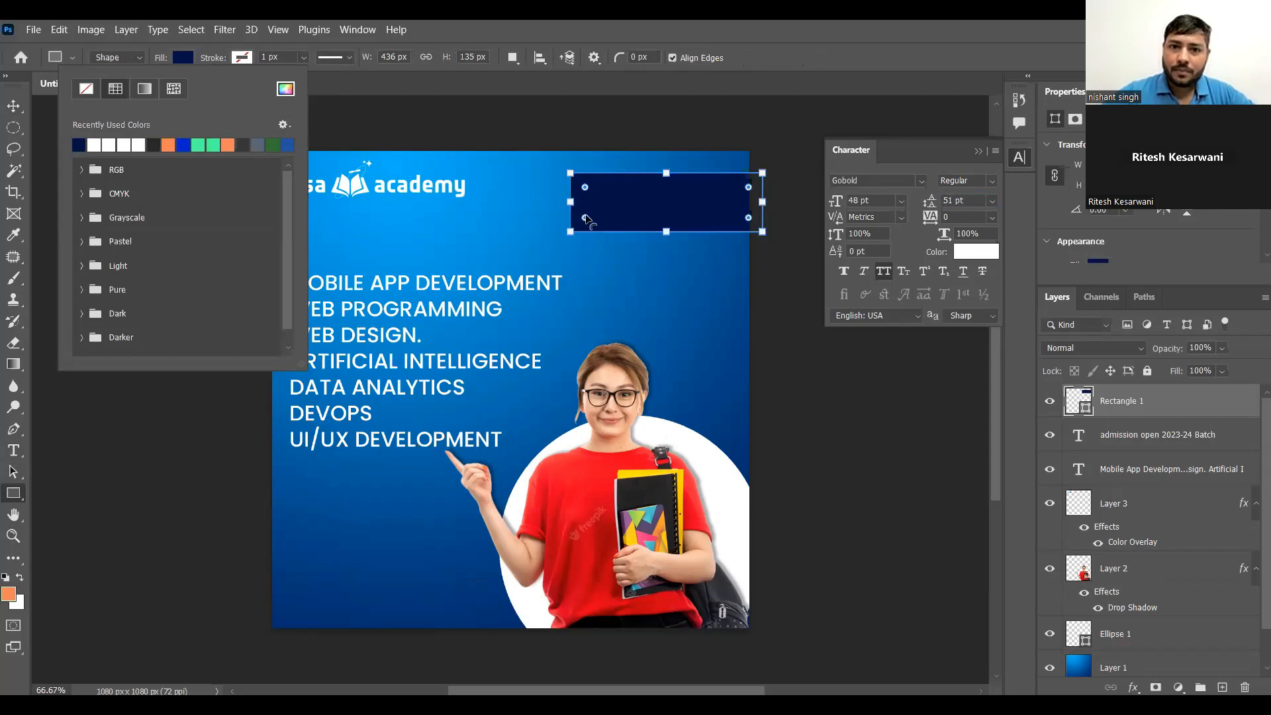
{"action": "left_click_drag", "start_coordinate": [586, 218], "coordinate": [586, 221]}
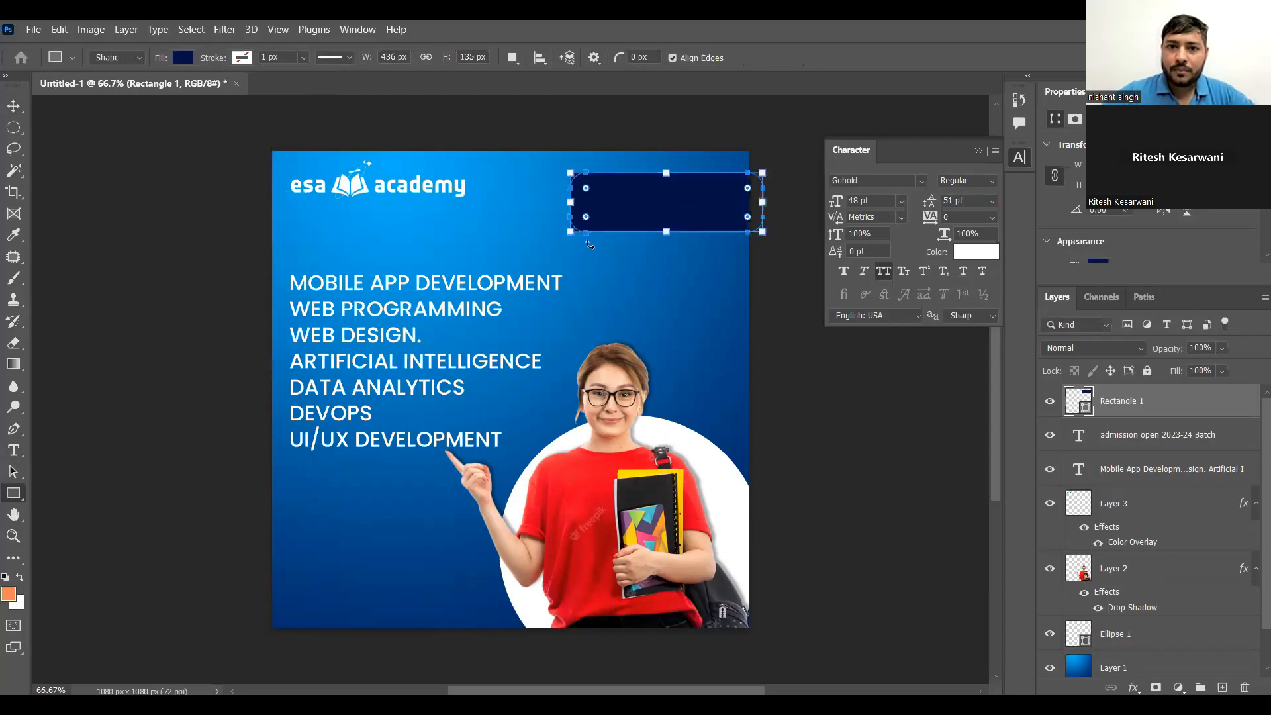
- Move the navy rectangle's layer directly below the admission text layer
{"action": "left_click", "coordinate": [1170, 407]}
{"action": "left_click", "coordinate": [1166, 442]}
{"action": "mouse_move", "coordinate": [1169, 405]}
{"action": "left_mouse_down"}
{"action": "mouse_move", "coordinate": [1166, 446]}
{"action": "mouse_move", "coordinate": [1164, 413]}
{"action": "left_mouse_up"}
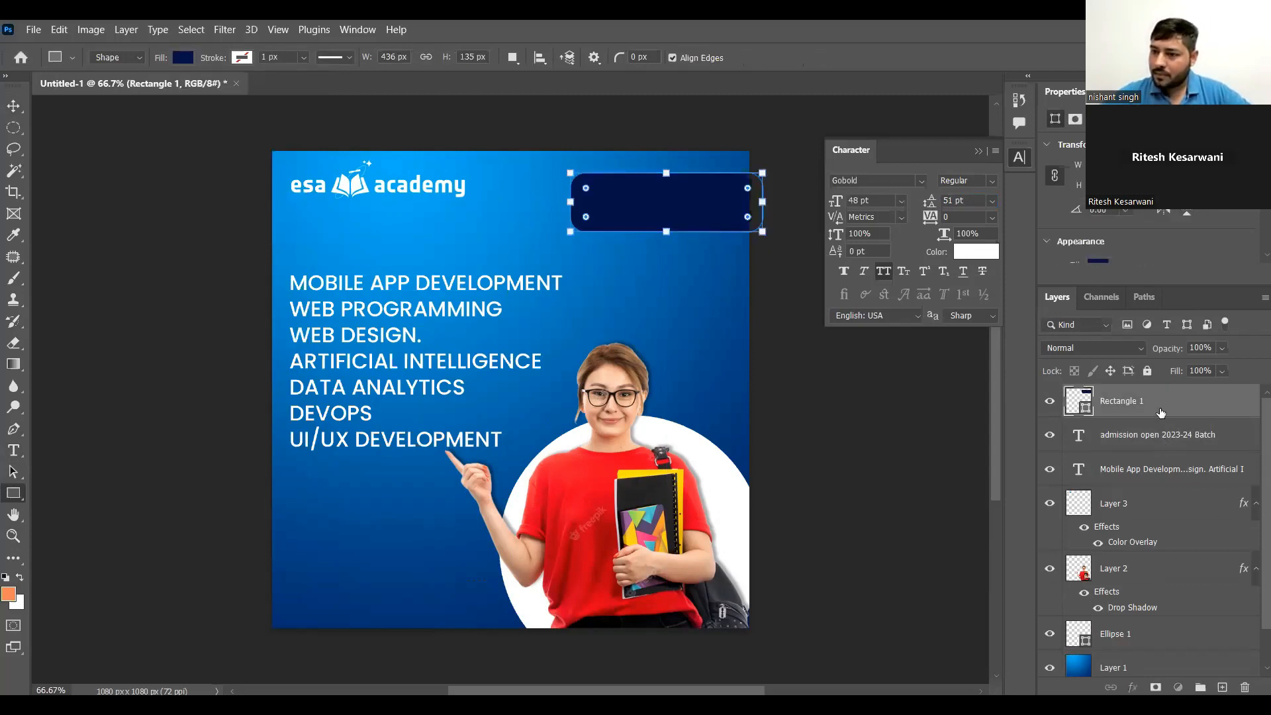
{"action": "key", "text": "v"}
{"action": "left_click", "coordinate": [787, 298]}
- Shift the admission text slightly right and down to centre it on the visible part of the navy rectangle
{"action": "left_click", "coordinate": [715, 194]}
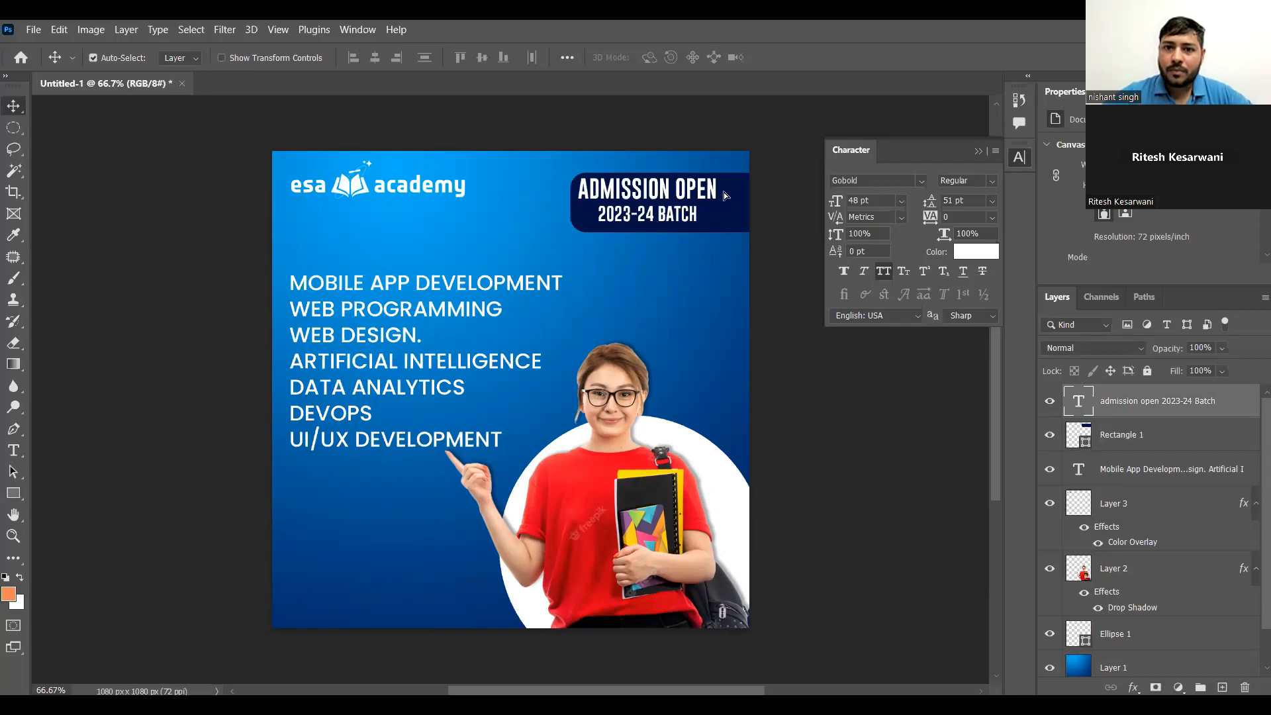
{"action": "left_click_drag", "start_coordinate": [721, 192], "coordinate": [732, 195]}
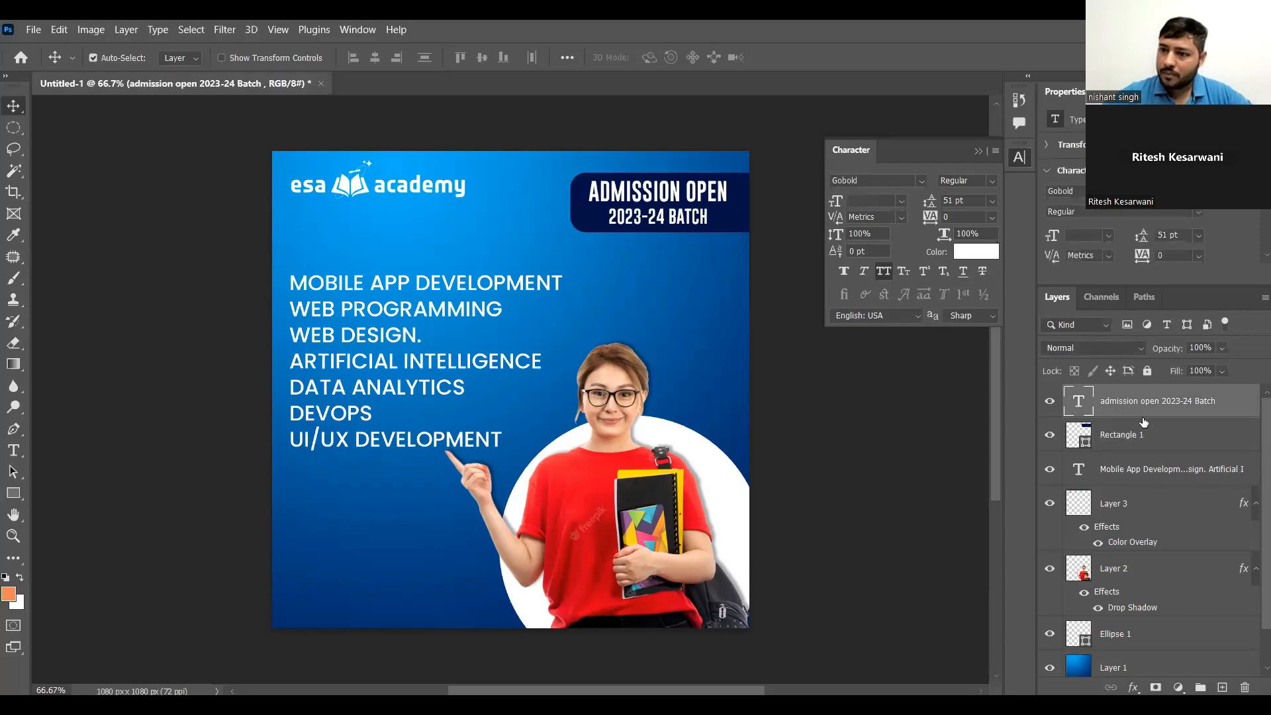
{"action": "key", "text": "Right"}
{"action": "key", "text": "Right"}
{"action": "key", "text": "Right"}
{"action": "key", "text": "Right"}
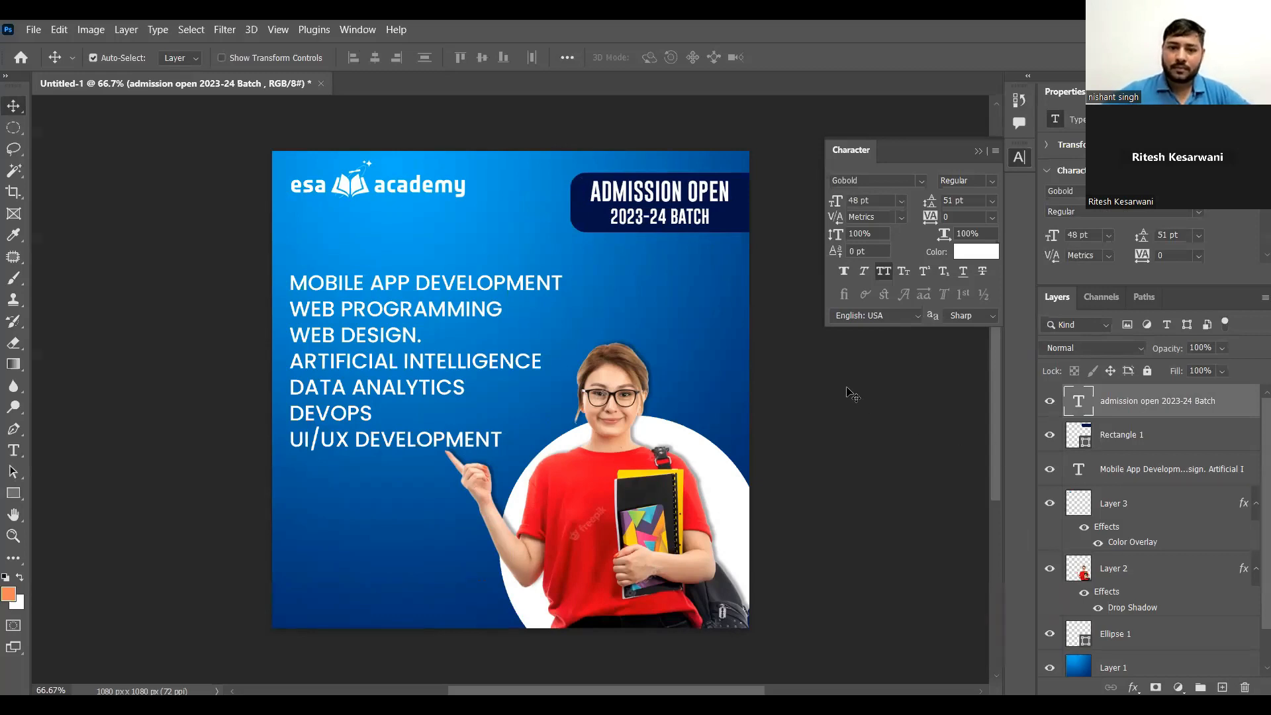
- Place the book-stack image 1162647 in the design and move its layer between Ellipse 1 and Layer 1
{"action": "left_click", "coordinate": [867, 538]}
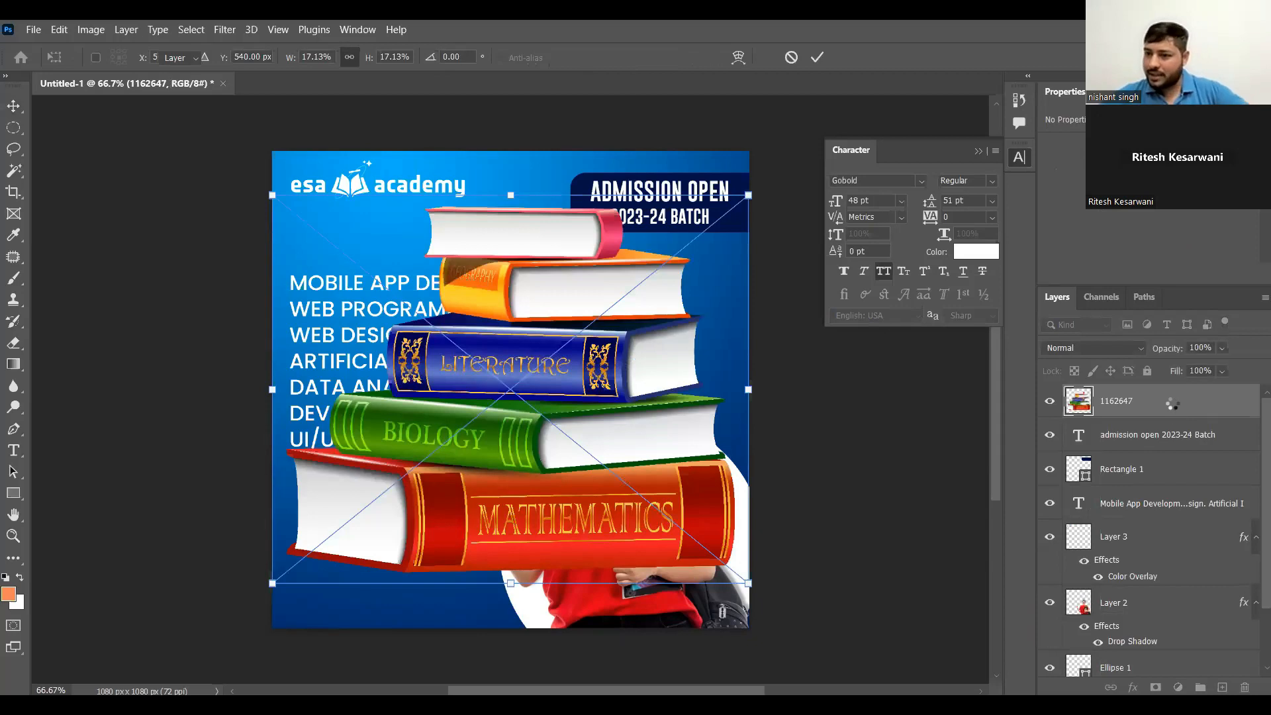
{"action": "key", "text": "Return"}
{"action": "left_click_drag", "start_coordinate": [1163, 626], "coordinate": [1169, 591]}
- Scale the book-stack image down to 9.50% about its centre, behind the course list
{"action": "key", "text": "ctrl+t"}
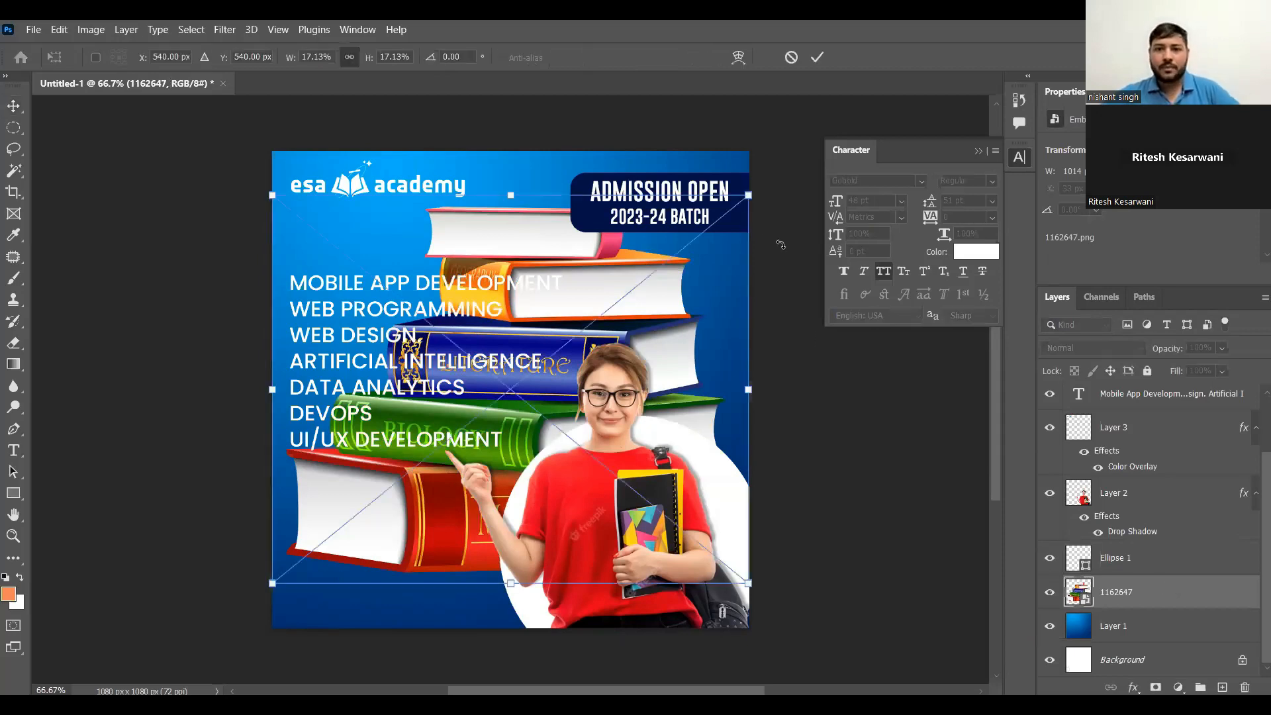
{"action": "left_click_drag", "start_coordinate": [647, 249], "coordinate": [627, 262]}
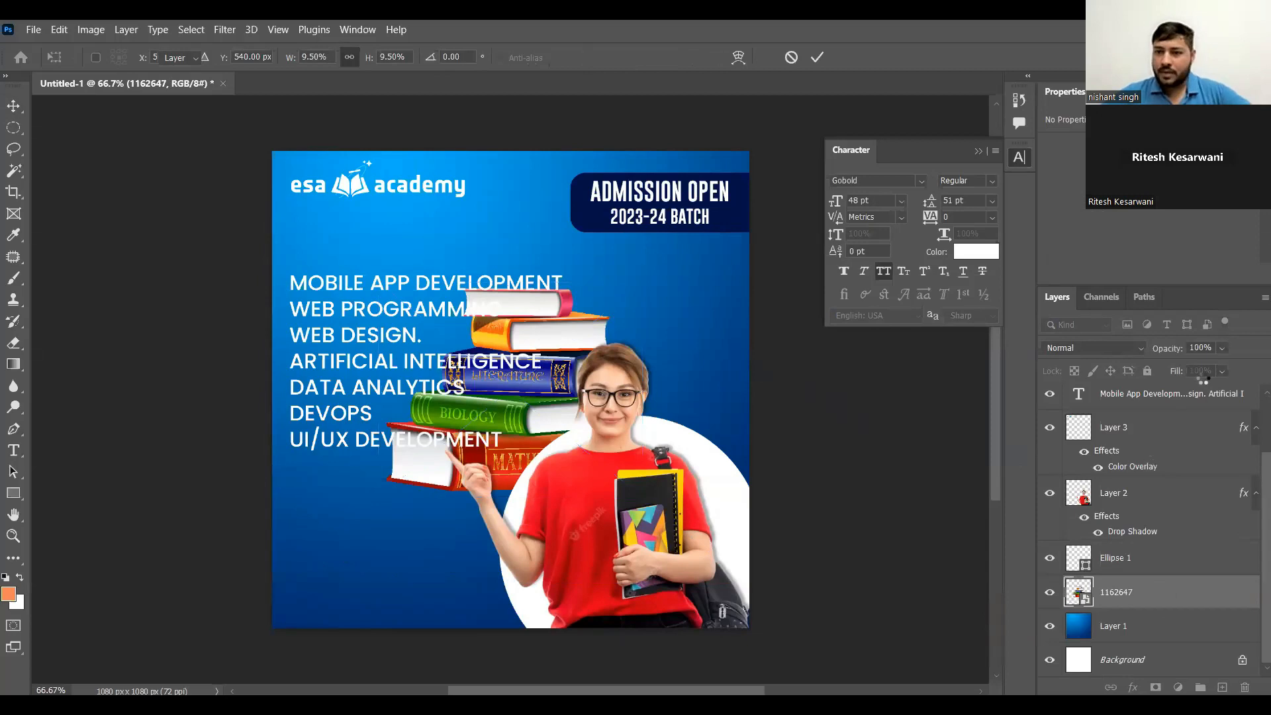
{"action": "key", "text": "Return"}
- Lower the book-stack layer's opacity to 18%
{"action": "left_click", "coordinate": [1222, 347]}
{"action": "left_click_drag", "start_coordinate": [1231, 364], "coordinate": [1211, 365]}
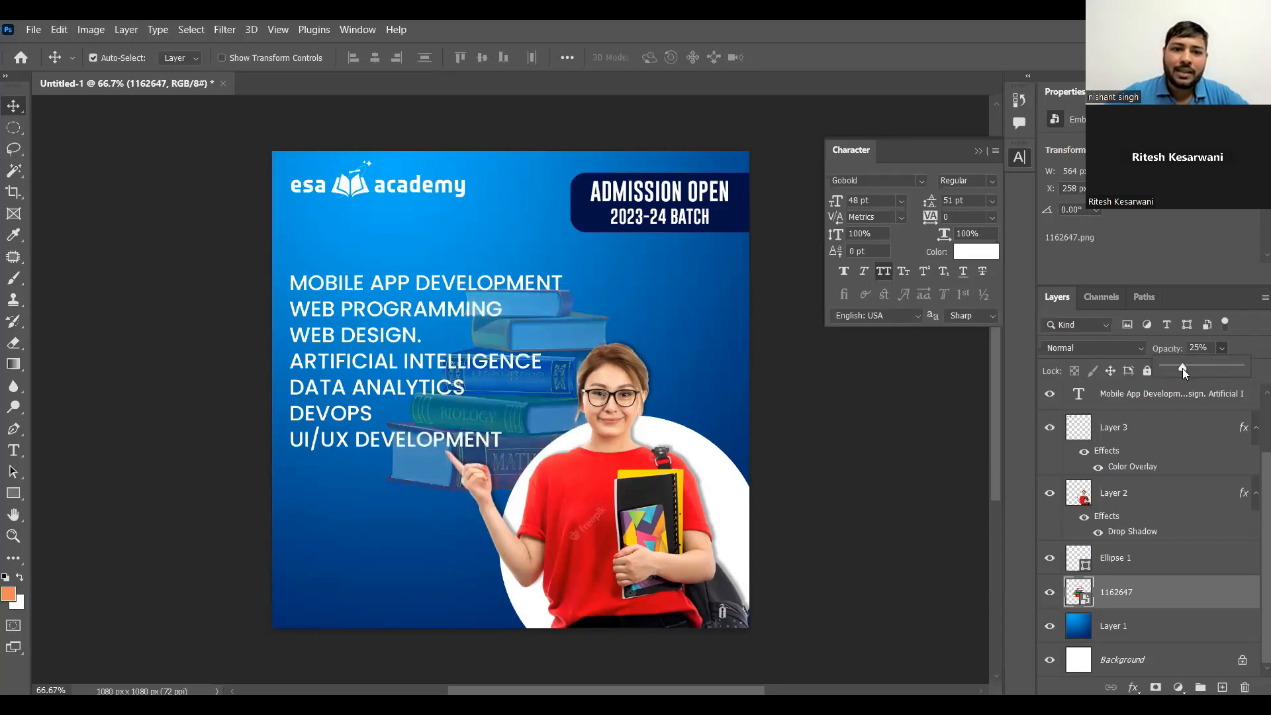
{"action": "left_click_drag", "start_coordinate": [1180, 368], "coordinate": [1179, 370]}
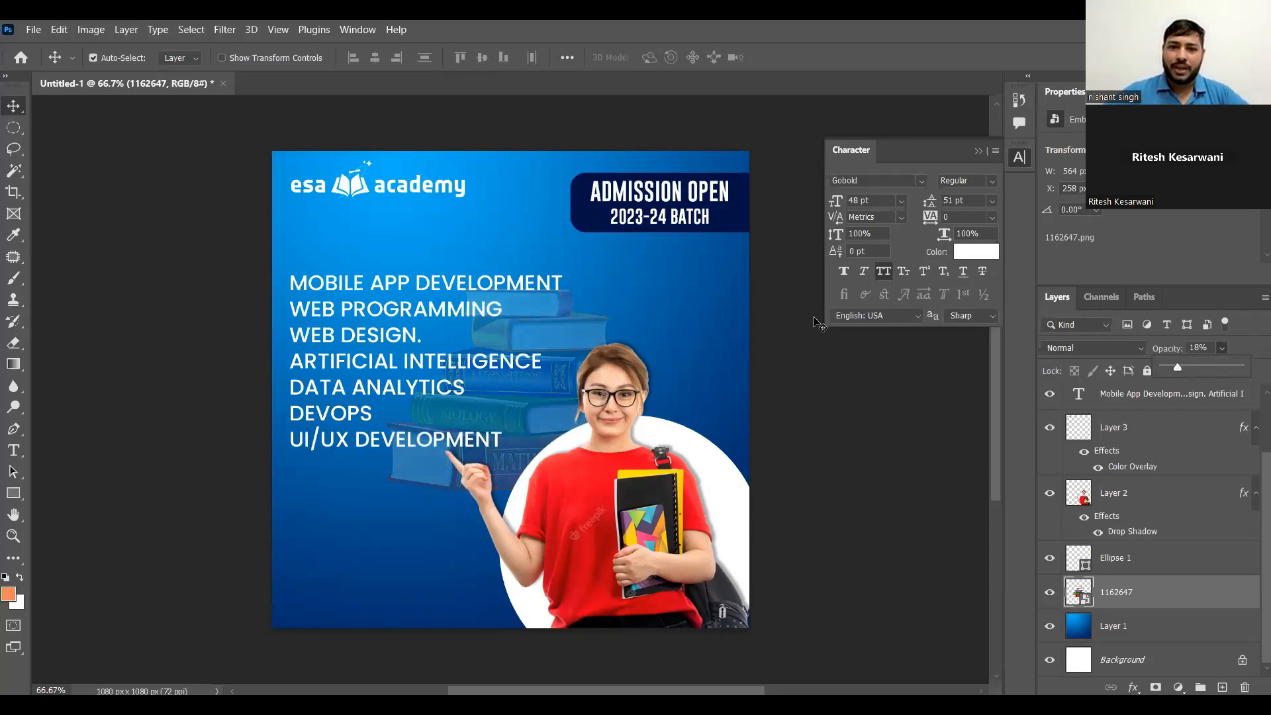
{"action": "left_click", "coordinate": [819, 323]}
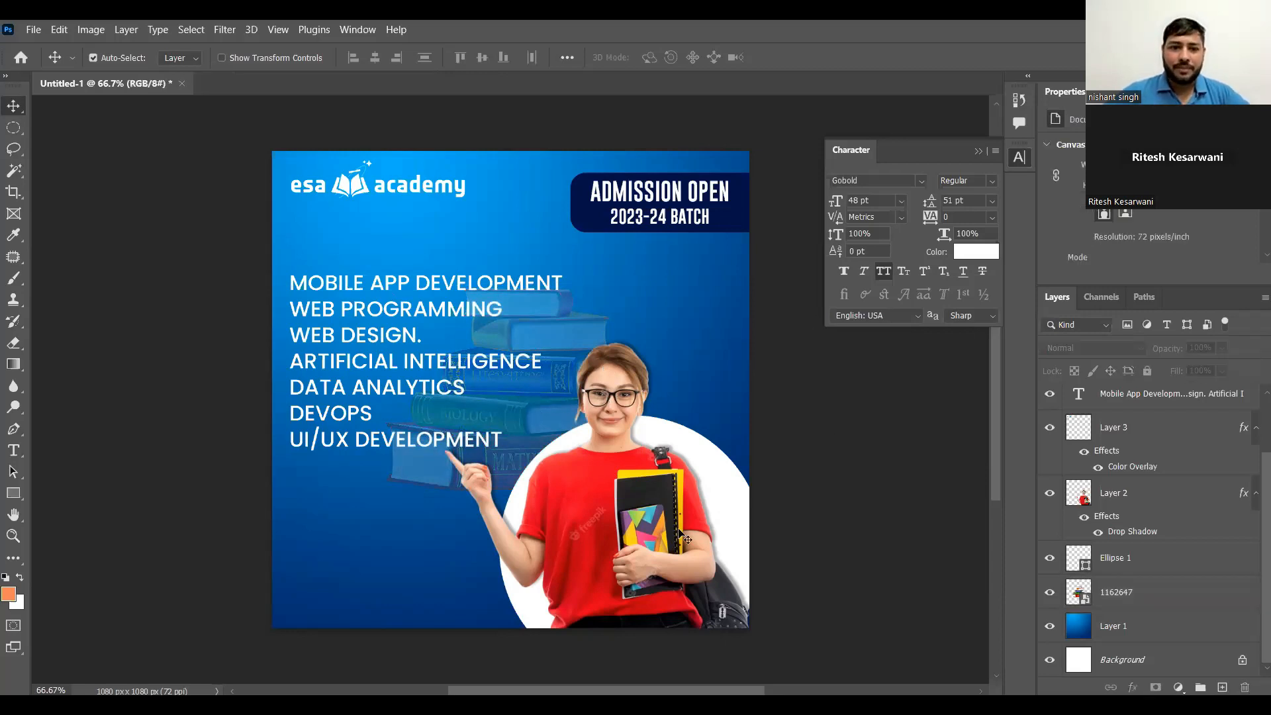
- Duplicate the navy rectangle and the admission text, placing both copies at the design's lower-left edge
{"action": "left_click", "coordinate": [731, 223]}
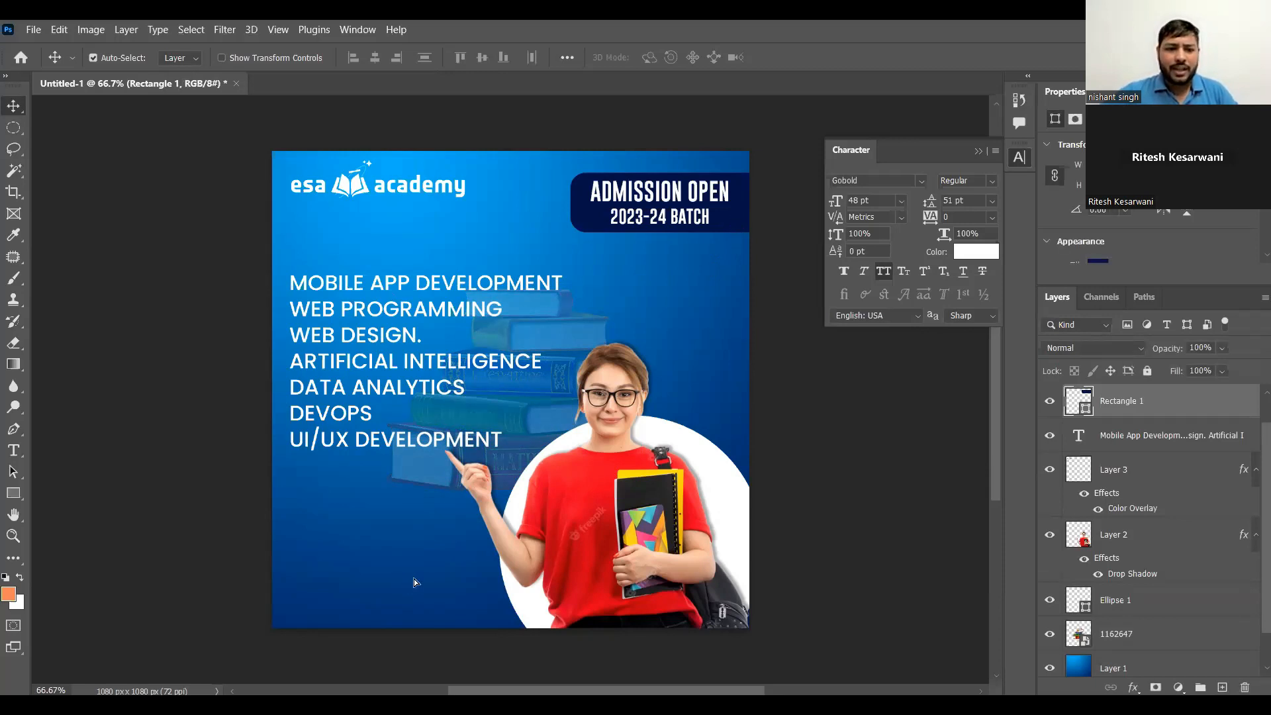
{"action": "left_click_drag", "start_coordinate": [731, 213], "coordinate": [415, 578]}
{"action": "left_click", "coordinate": [705, 192]}
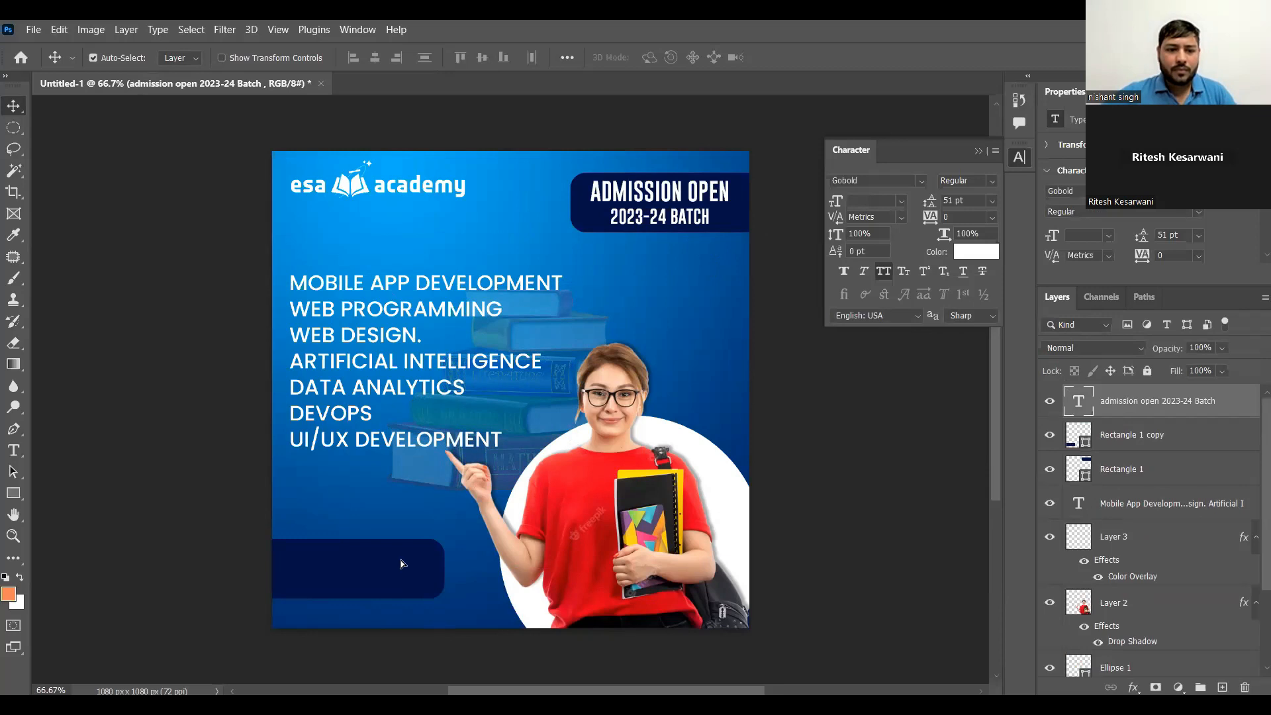
{"action": "key", "text": "Return"}
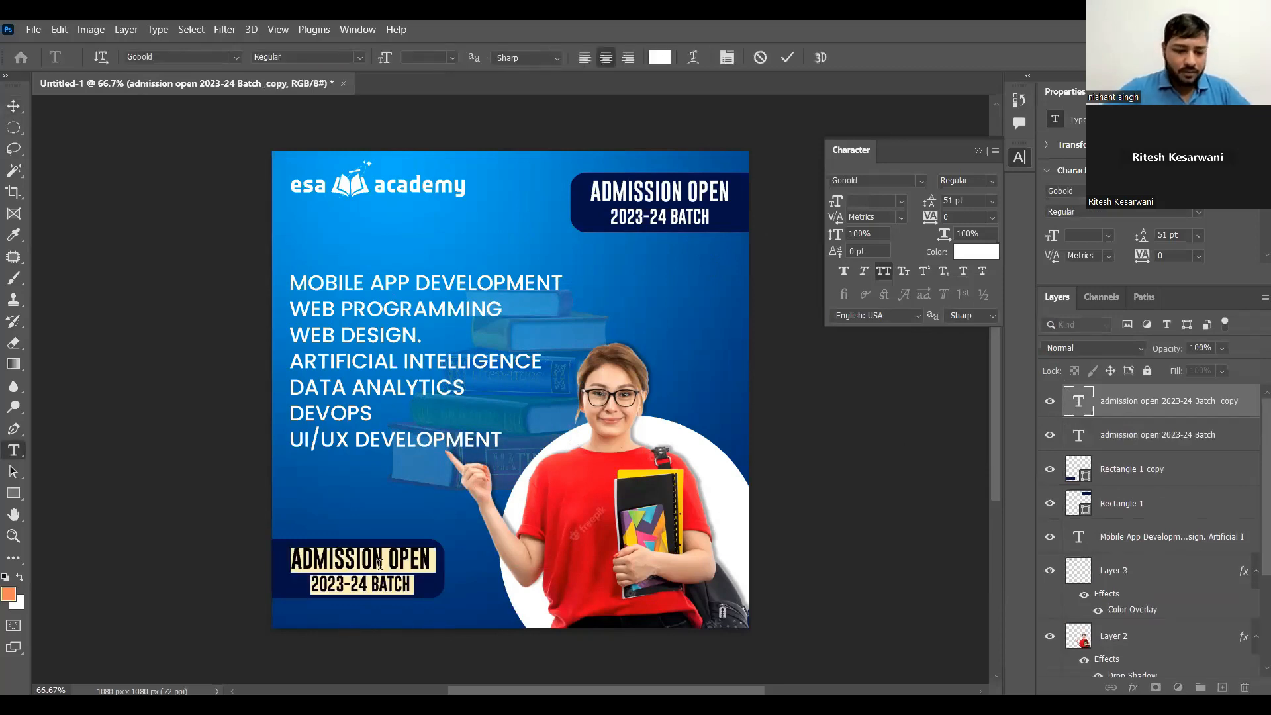
- Replace the copied text on the lower-left rectangle with "CALL-" followed by the phone number
{"action": "type", "text": "C"}
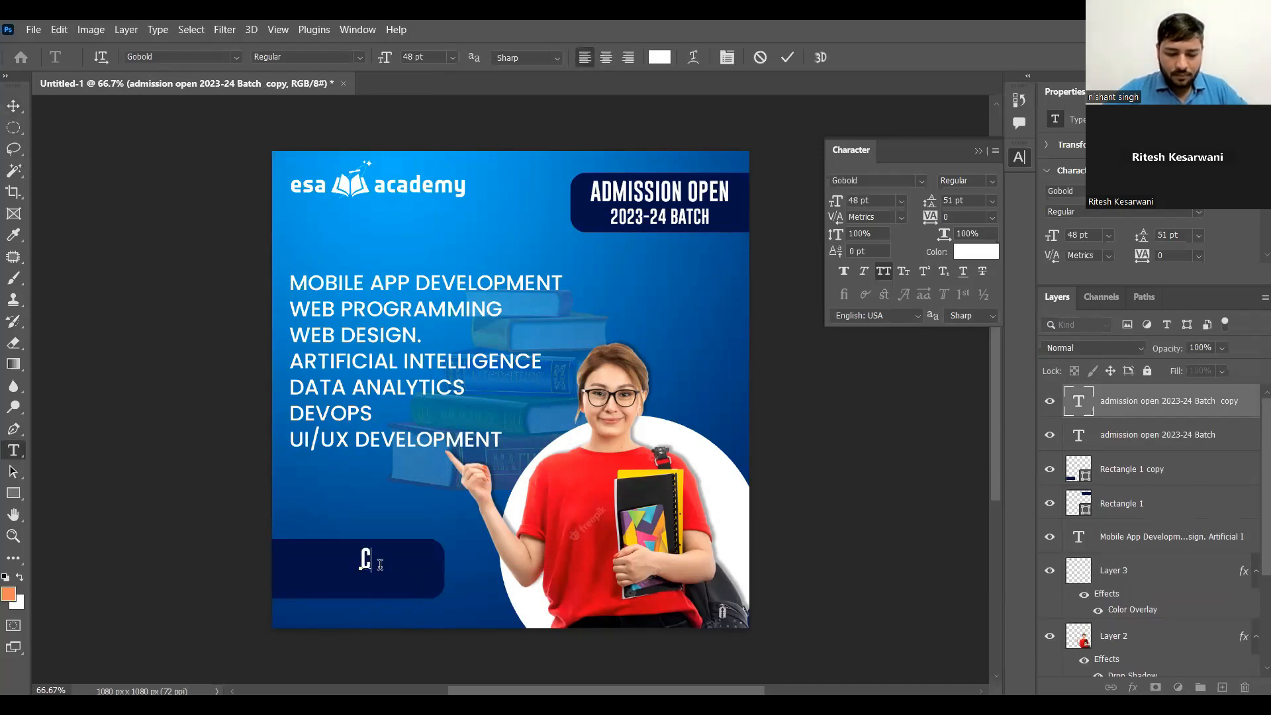
{"action": "type", "text": "ALL-"}
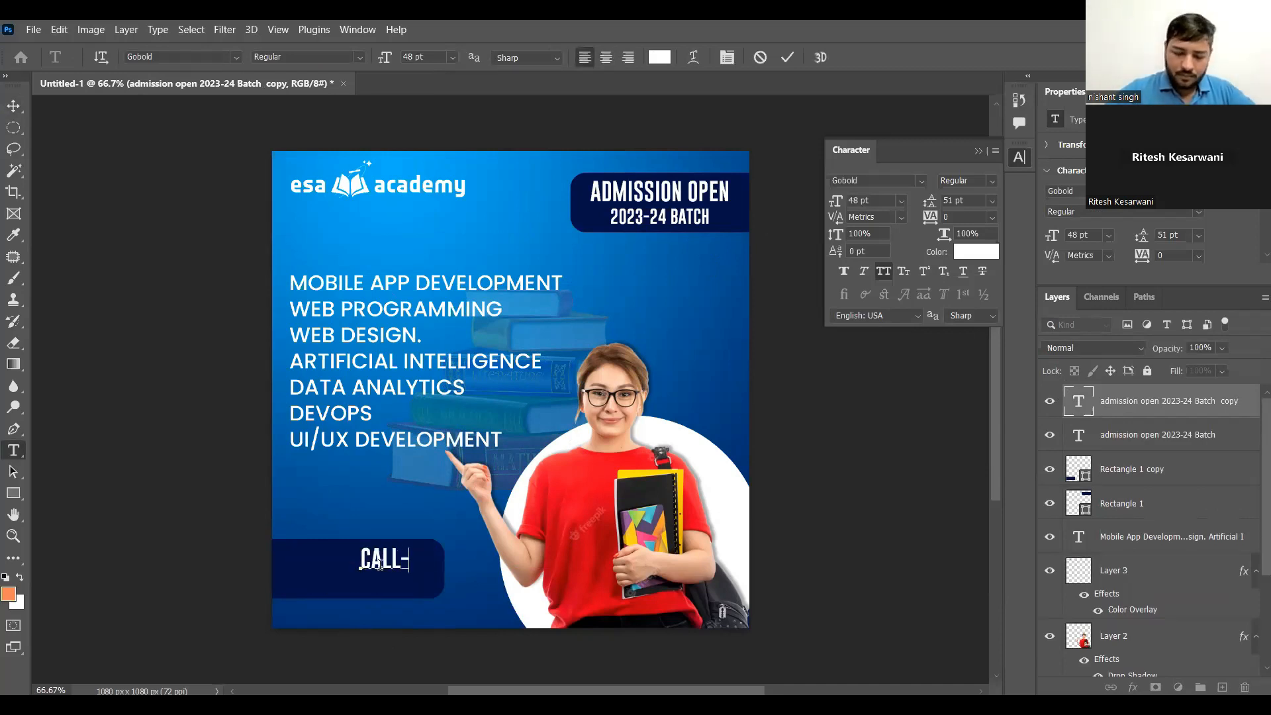
{"action": "type", "text": "1234"}
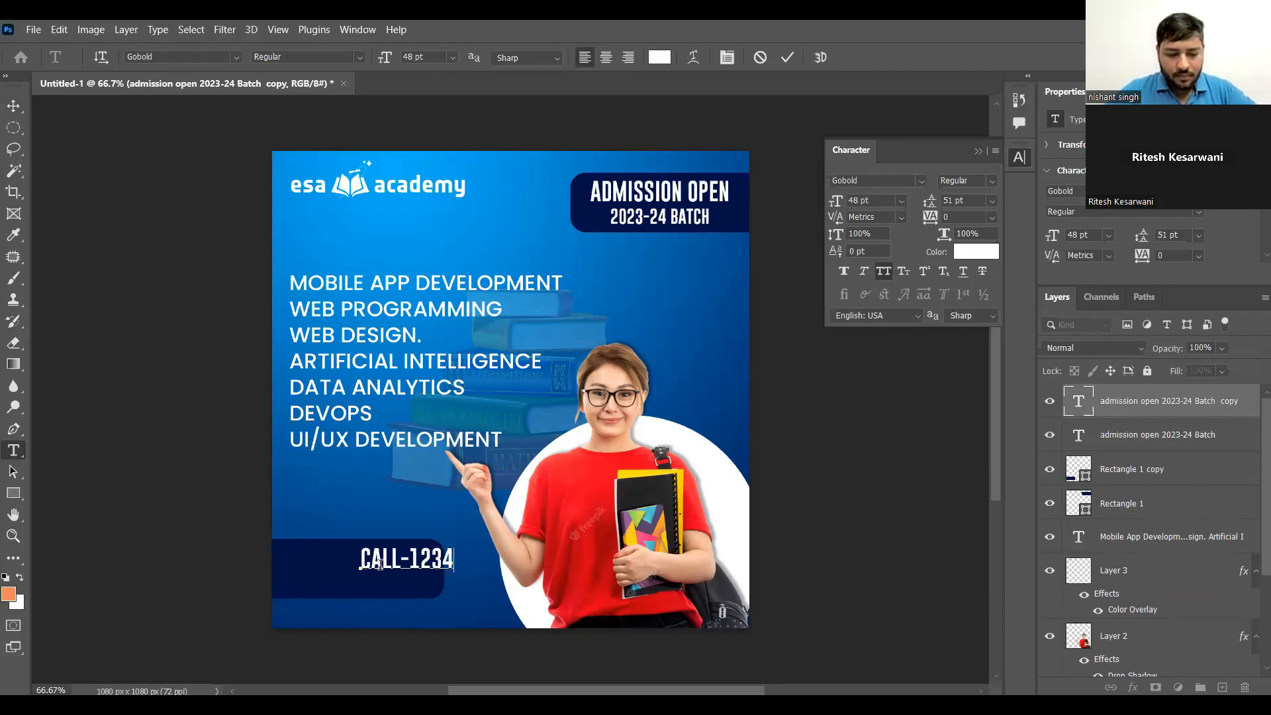
{"action": "type", "text": "567890"}
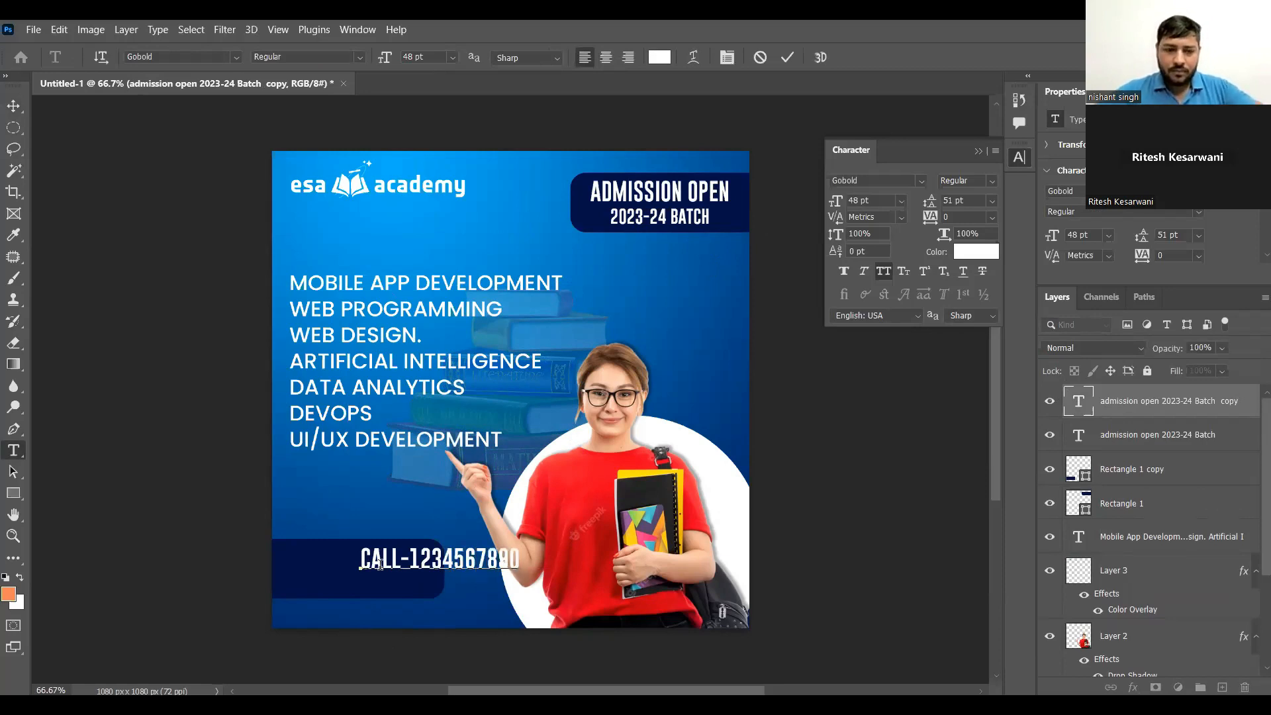
- Move the call text onto the lower-left navy rectangle and shift that rectangle slightly right to surround the text
{"action": "left_click_drag", "start_coordinate": [466, 617], "coordinate": [389, 618]}
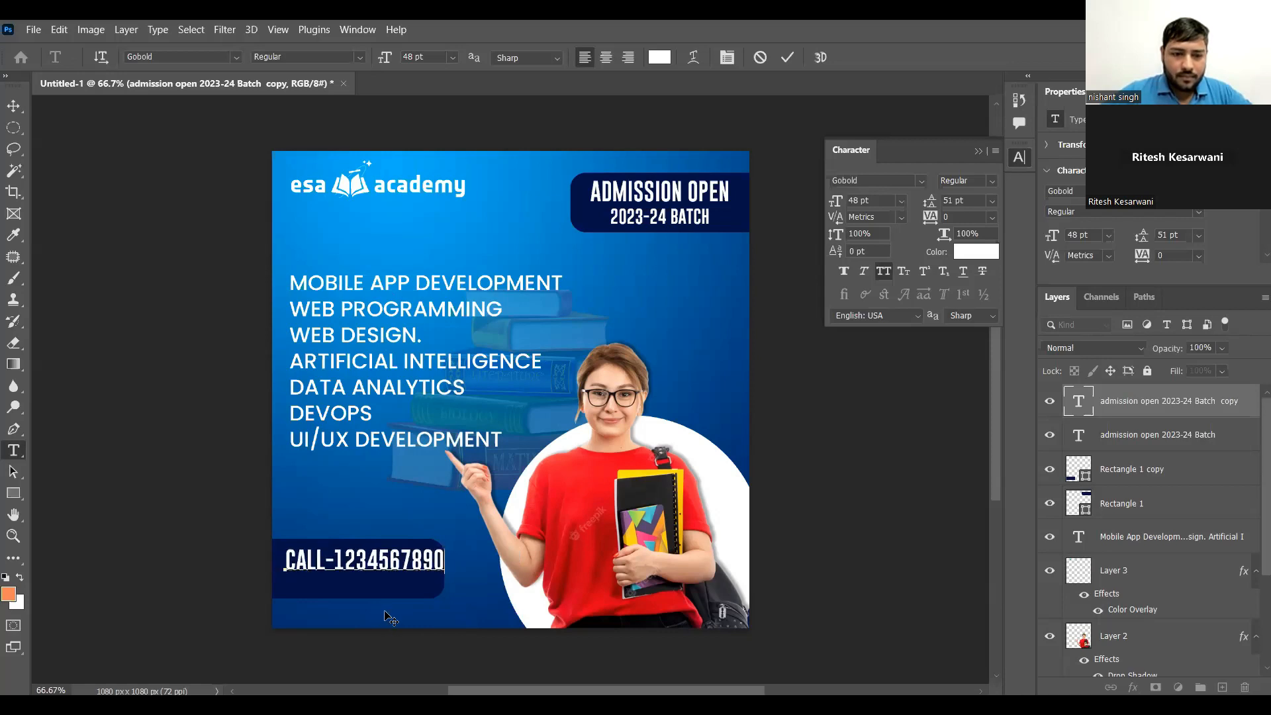
{"action": "key", "text": "ctrl+Return"}
{"action": "key", "text": "v"}
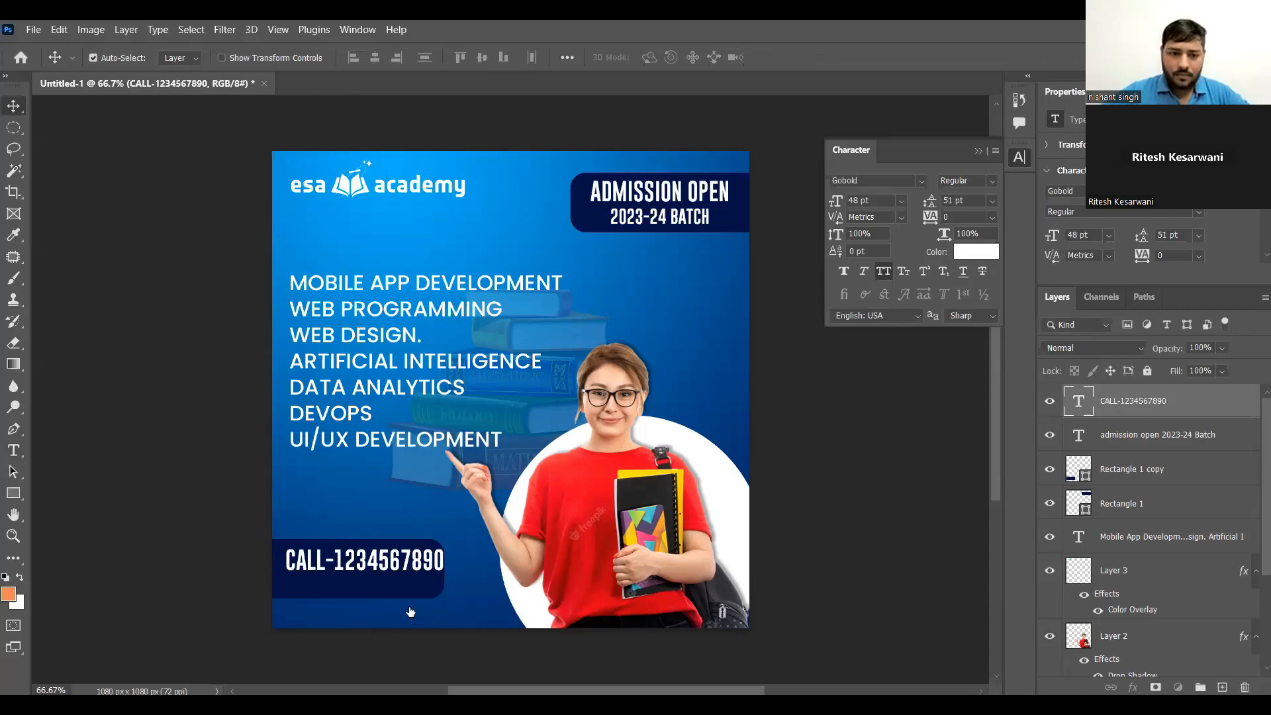
{"action": "left_click", "coordinate": [417, 594]}
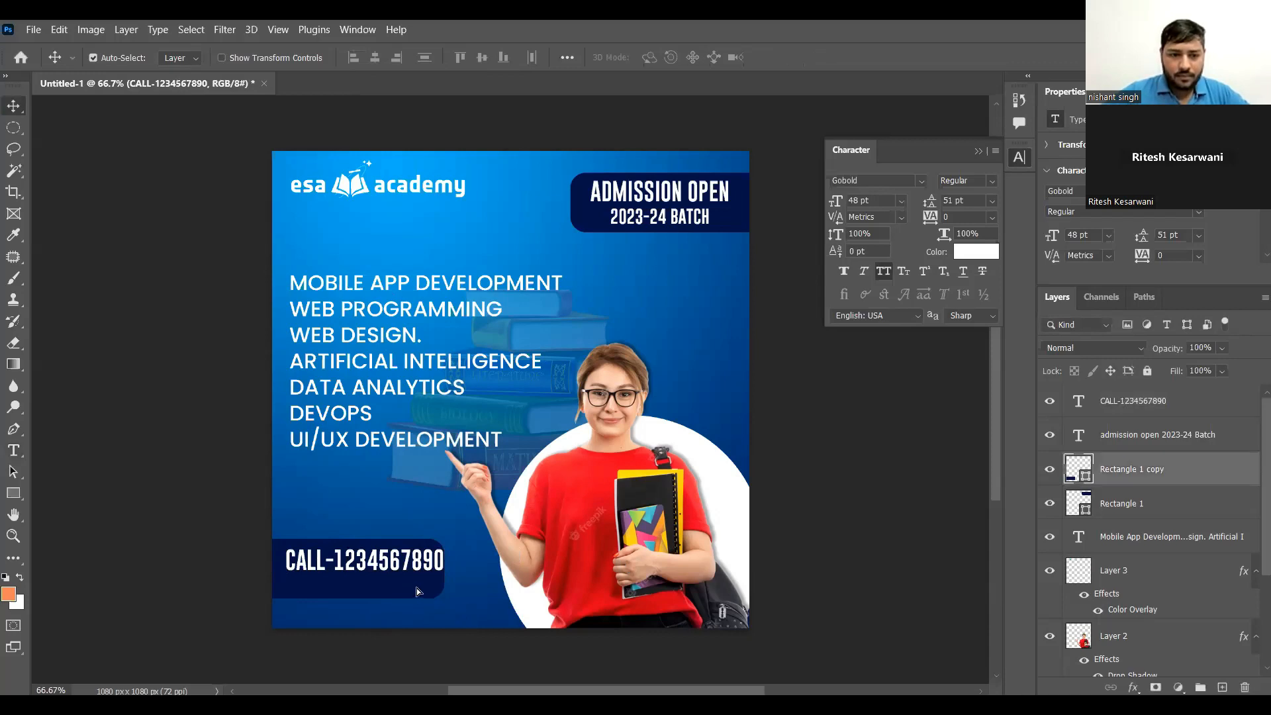
{"action": "left_click_drag", "start_coordinate": [417, 594], "coordinate": [428, 594]}
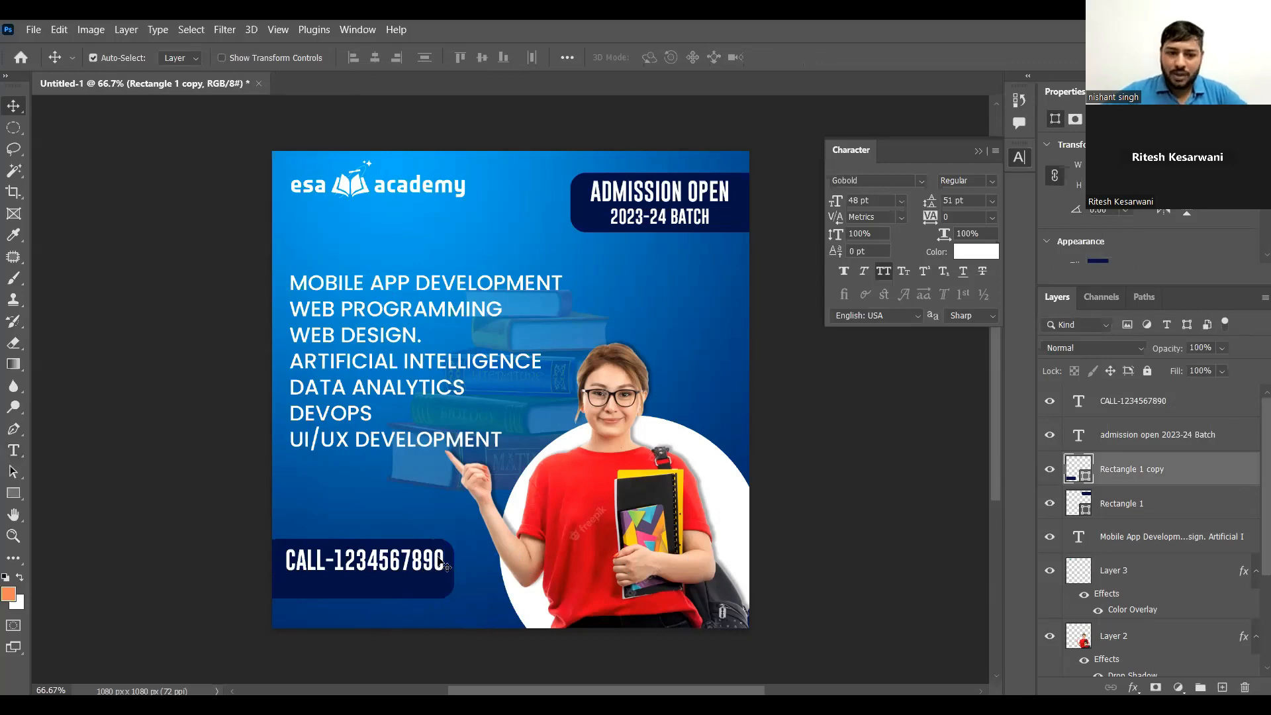
- Nudge the call text down to centre it vertically on the lower-left navy rectangle
{"action": "left_click", "coordinate": [439, 565]}
{"action": "left_click", "coordinate": [1200, 395]}
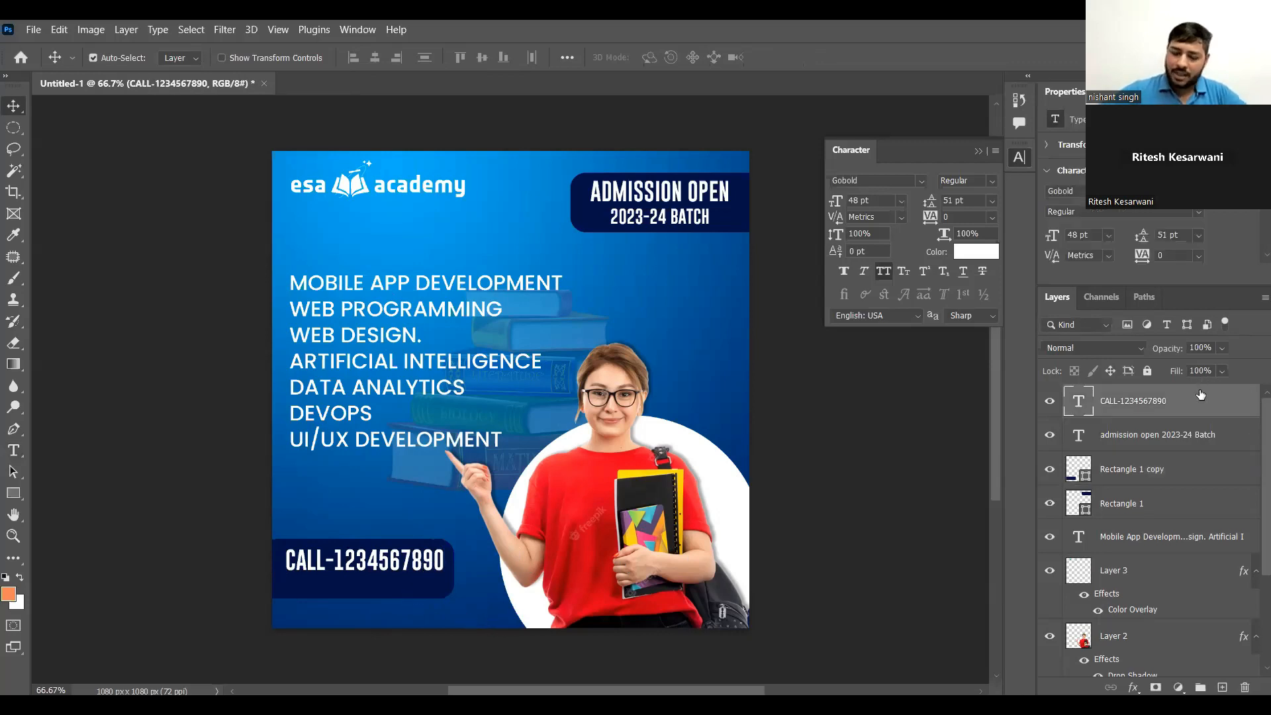
{"action": "key", "text": "Down"}
{"action": "key", "text": "Down"}
{"action": "key", "text": "Down"}
{"action": "key", "text": "Down"}
{"action": "key", "text": "Down"}
{"action": "key", "text": "Down"}
{"action": "key", "text": "Down"}
{"action": "key", "text": "Down"}
{"action": "key", "text": "Down"}
{"action": "key", "text": "Down"}
{"action": "key", "text": "Down"}
{"action": "key", "text": "Down"}
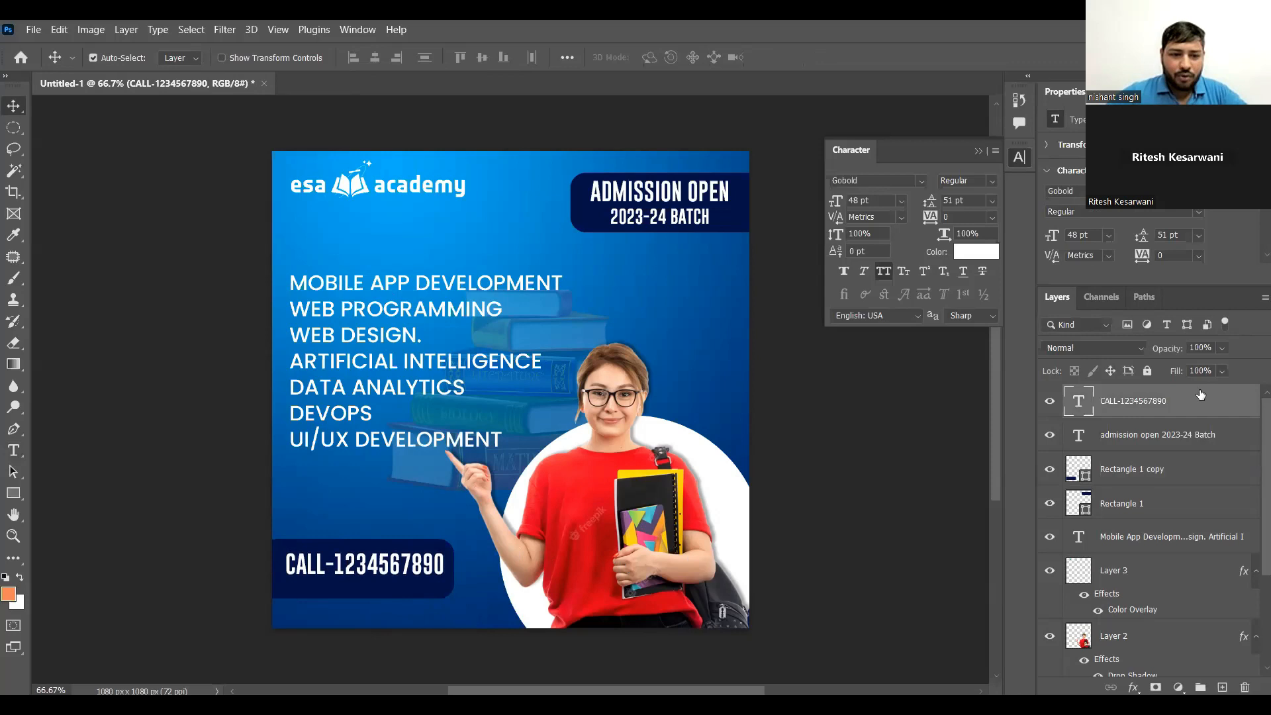
- Lower the call text slightly further within its navy banner and deselect it
{"action": "key", "text": "Down"}
{"action": "key", "text": "Down"}
{"action": "key", "text": "Down"}
{"action": "key", "text": "Down"}
{"action": "key", "text": "Down"}
{"action": "key", "text": "Down"}
{"action": "key", "text": "Down"}
{"action": "key", "text": "Down"}
{"action": "key", "text": "Down"}
{"action": "key", "text": "Down"}
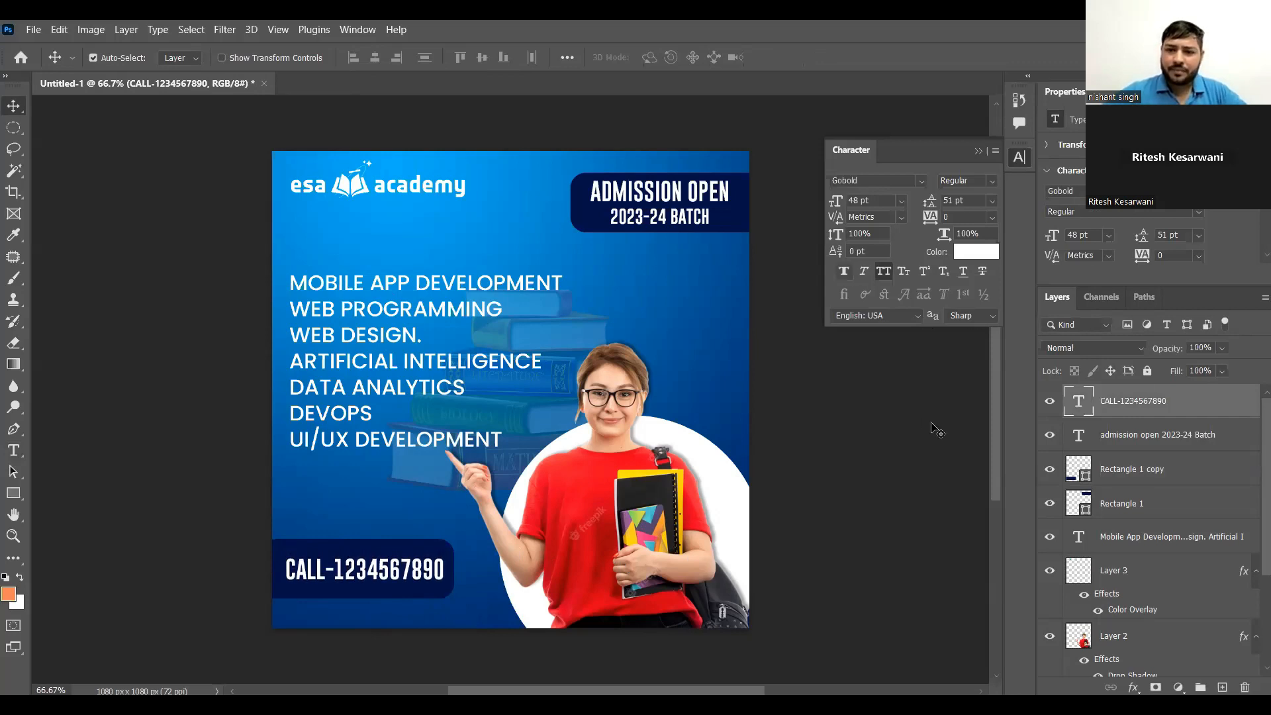
{"action": "left_click", "coordinate": [976, 154]}
{"action": "left_click", "coordinate": [935, 326]}
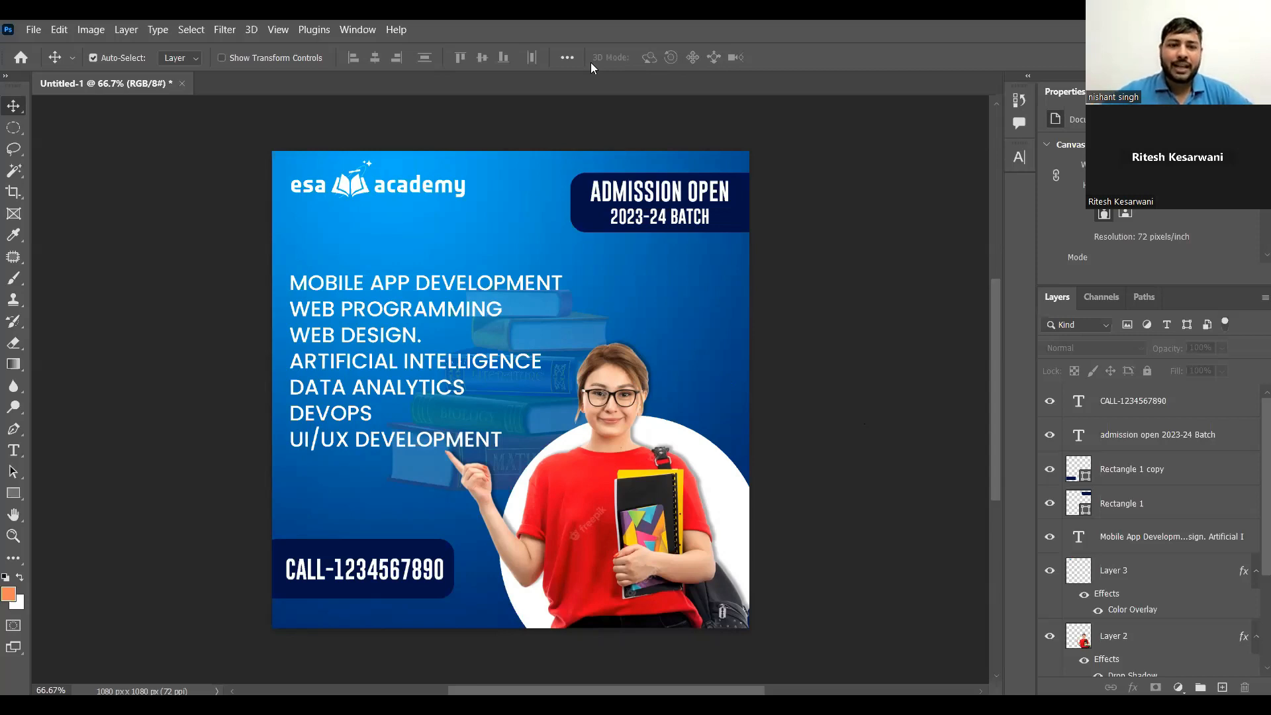
- Set the line spacing of the course list text to Auto
{"action": "left_click", "coordinate": [1139, 537]}
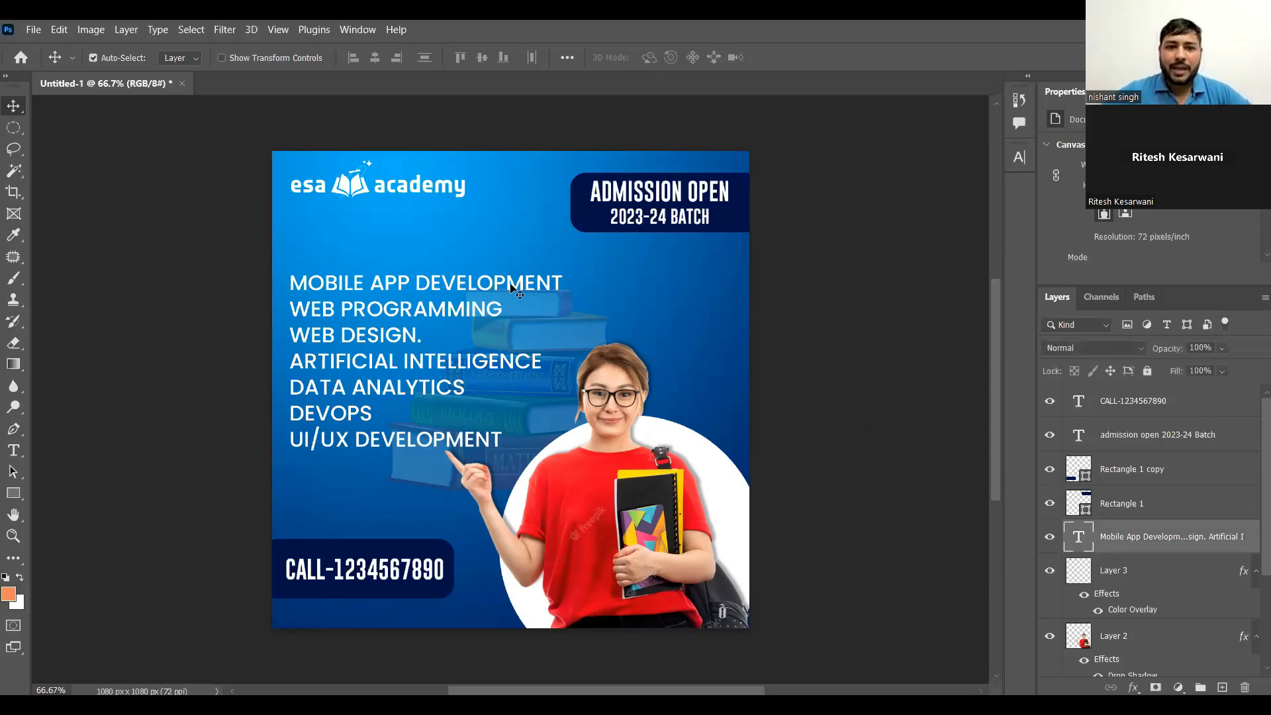
{"action": "double_click", "coordinate": [1078, 536]}
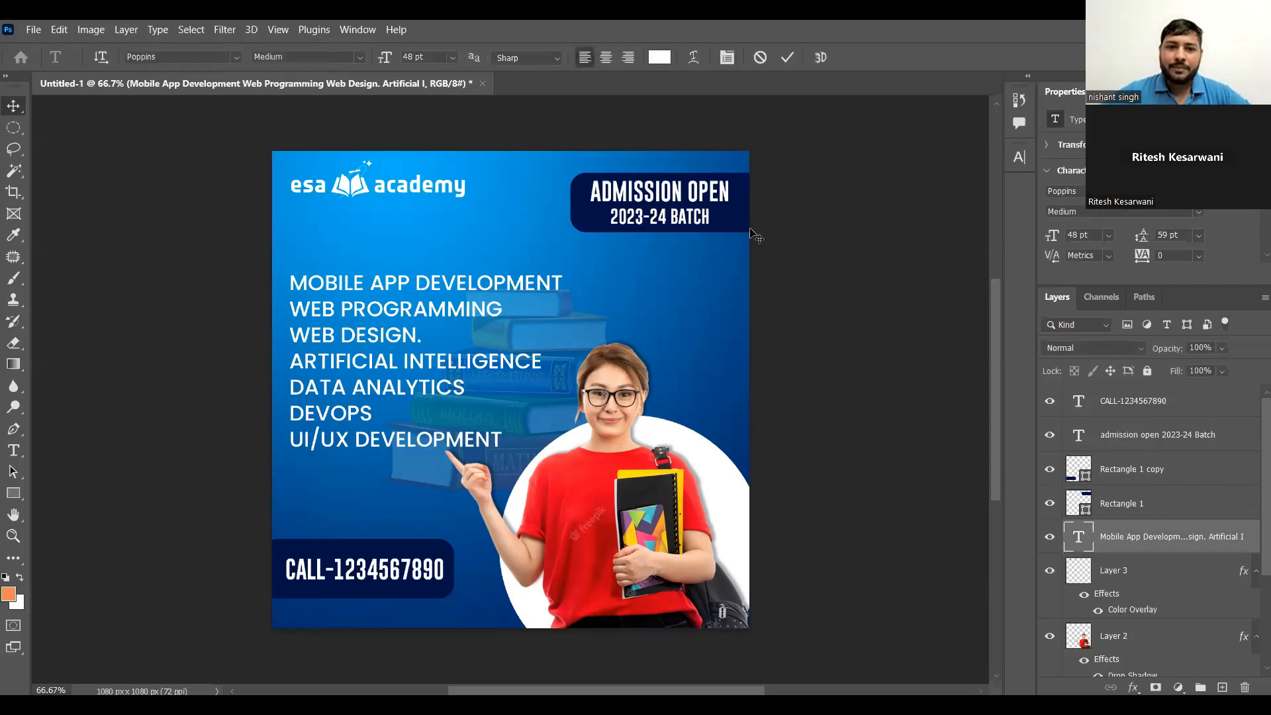
{"action": "left_click", "coordinate": [1020, 159]}
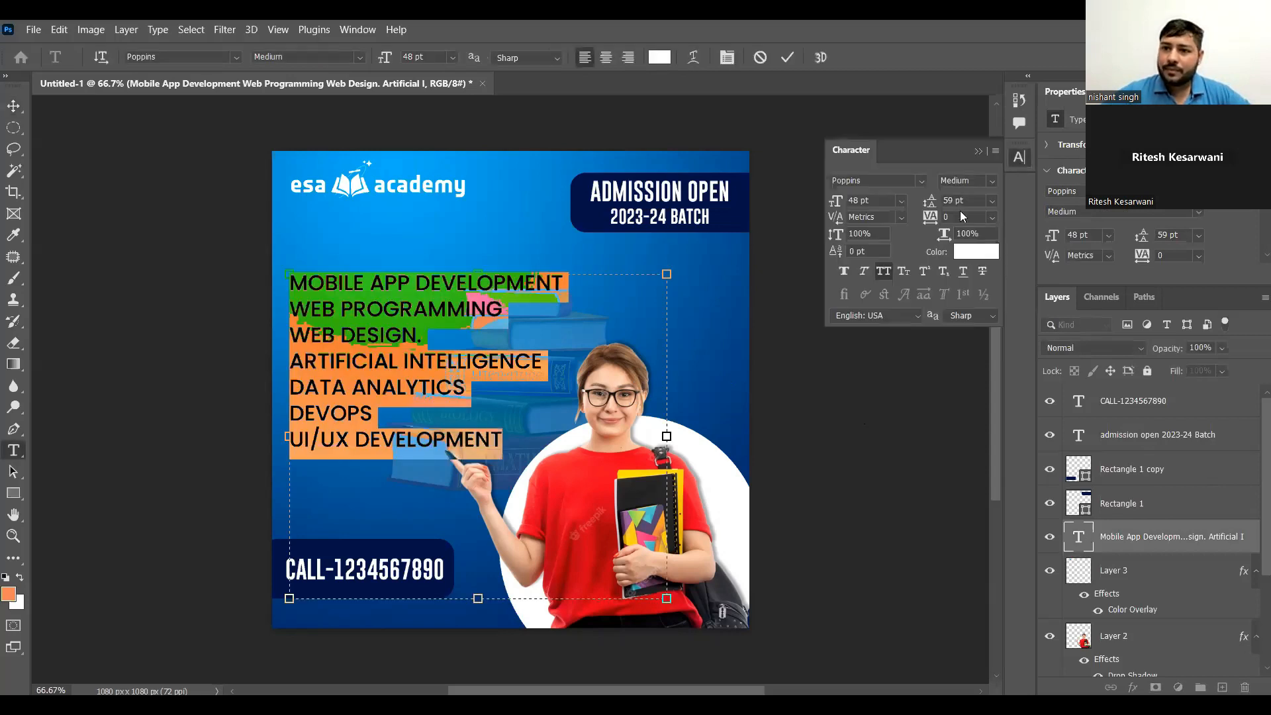
{"action": "left_click", "coordinate": [993, 201]}
{"action": "left_click", "coordinate": [991, 214]}
{"action": "left_click", "coordinate": [993, 217]}
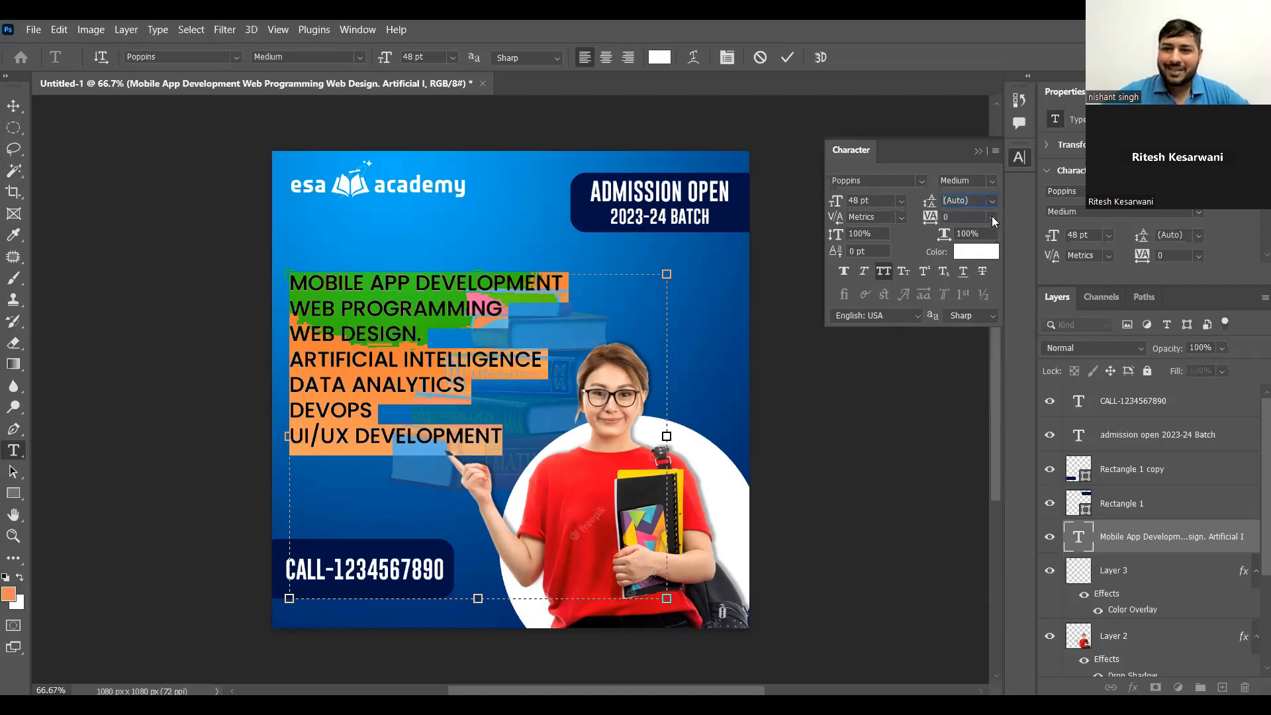
{"action": "left_click", "coordinate": [980, 152]}
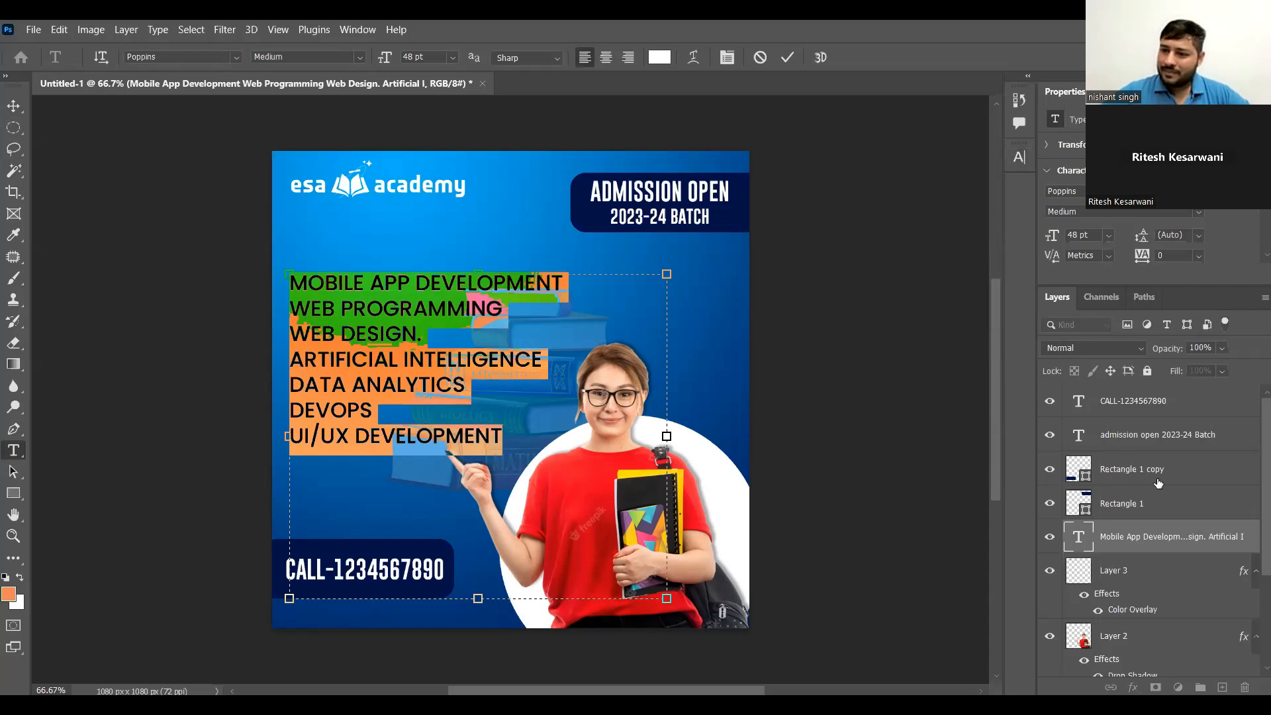
{"action": "key", "text": "ctrl+Return"}
{"action": "left_click", "coordinate": [1194, 472]}
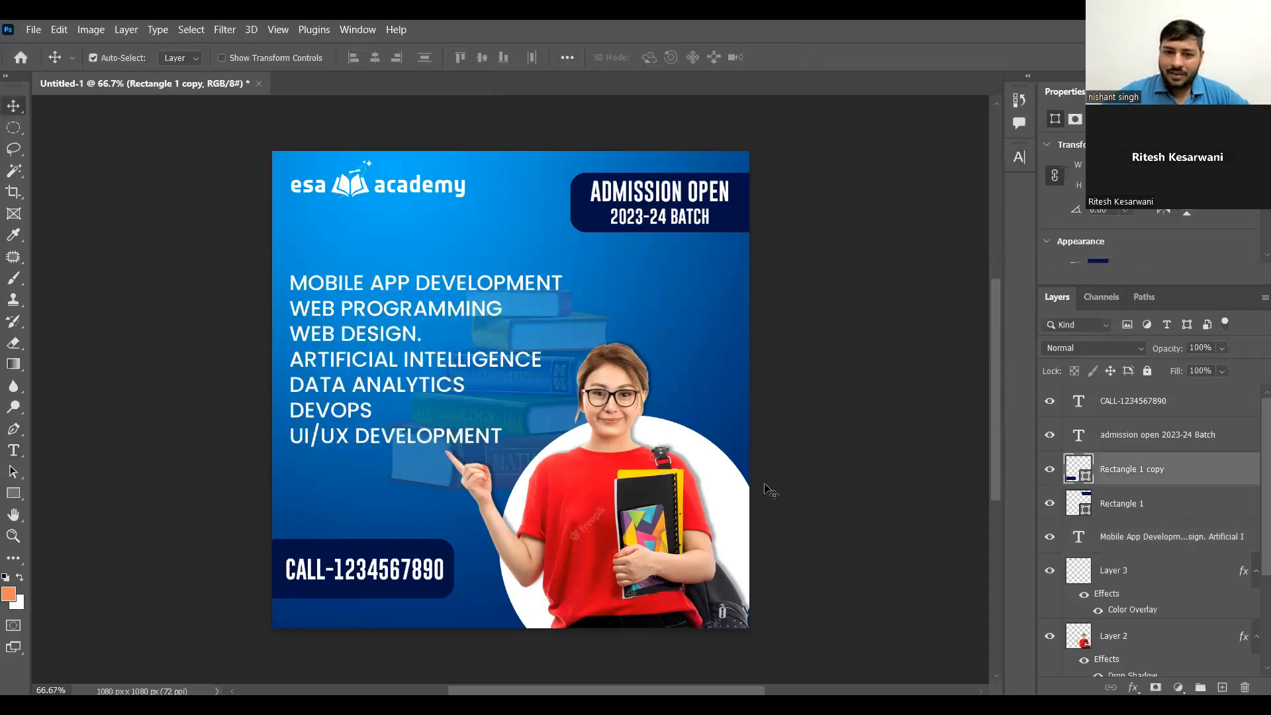
{"action": "left_click", "coordinate": [782, 446]}
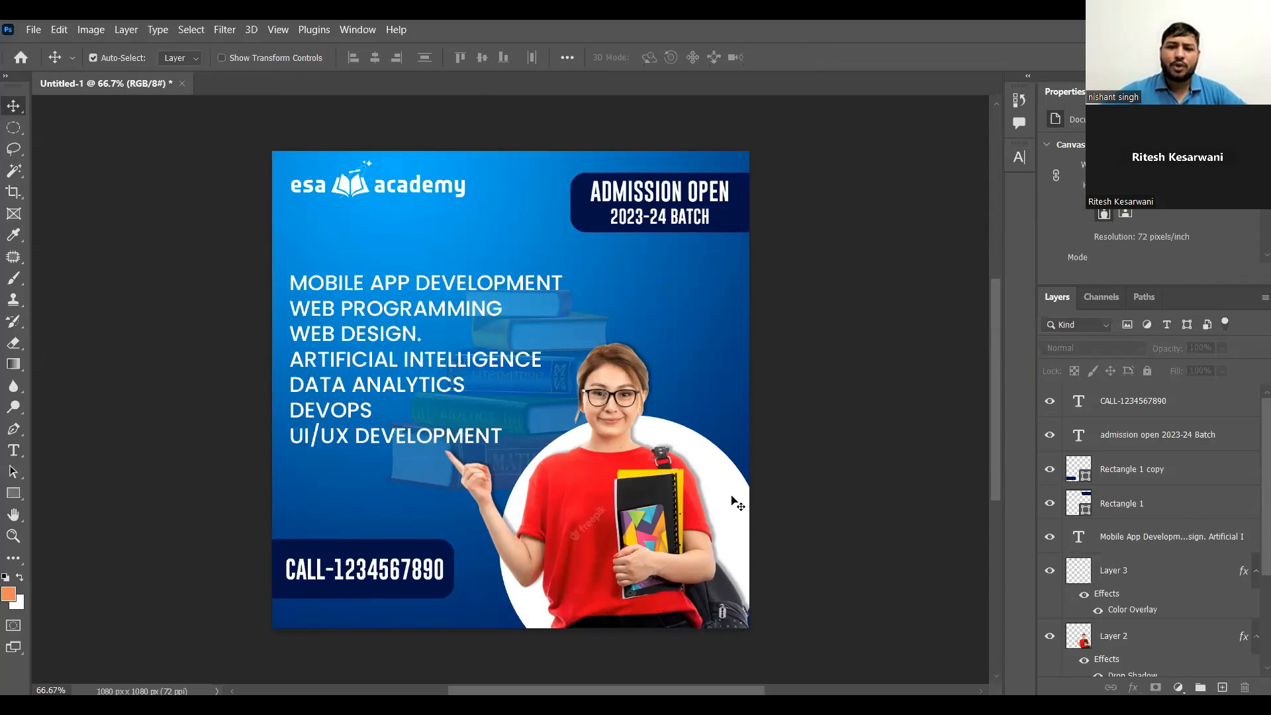
- Enlarge the white circle behind the woman to about 224% and shift it left so it covers the design's right side
{"action": "left_click", "coordinate": [735, 500]}
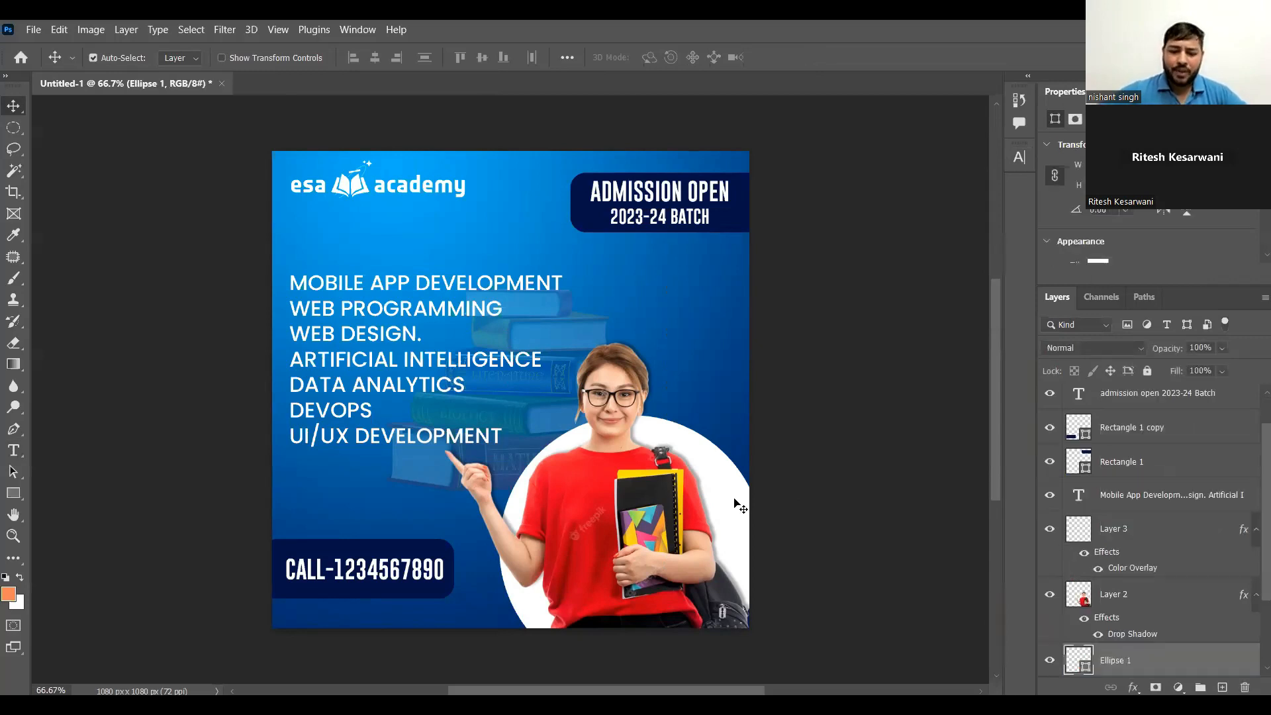
{"action": "key", "text": "ctrl+minus"}
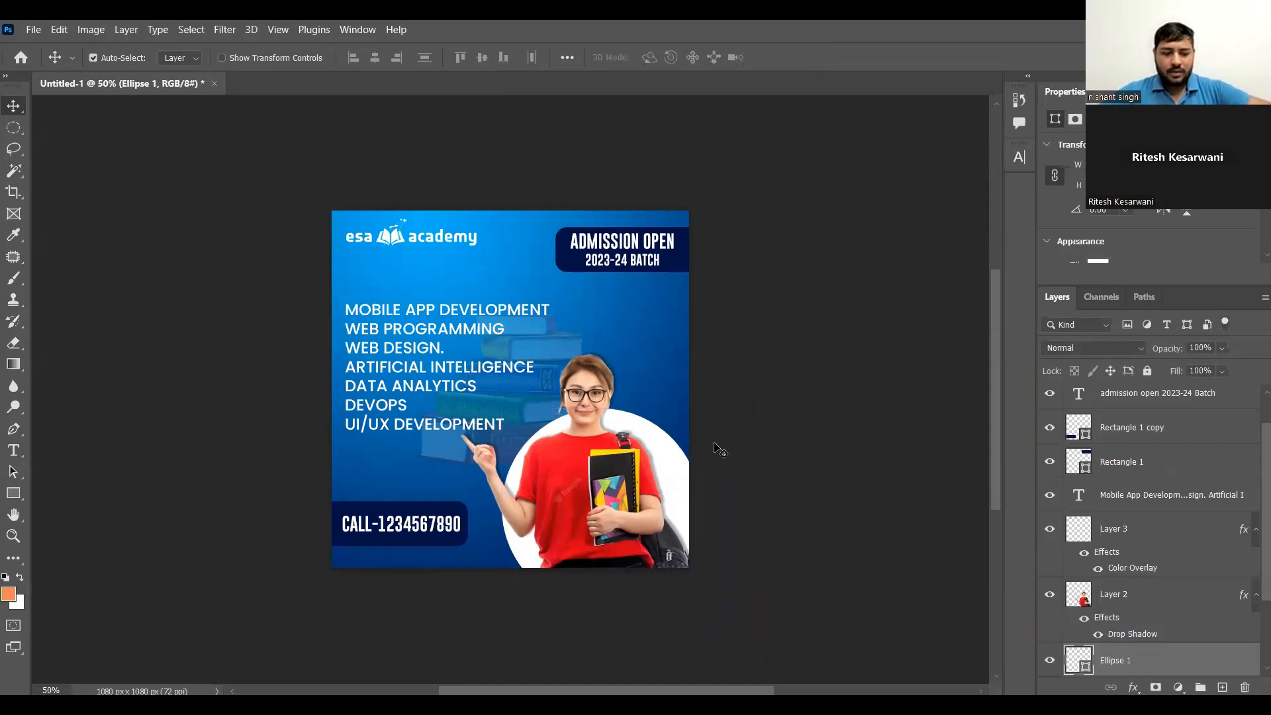
{"action": "key", "text": "ctrl+t"}
{"action": "left_click_drag", "start_coordinate": [731, 386], "coordinate": [734, 385]}
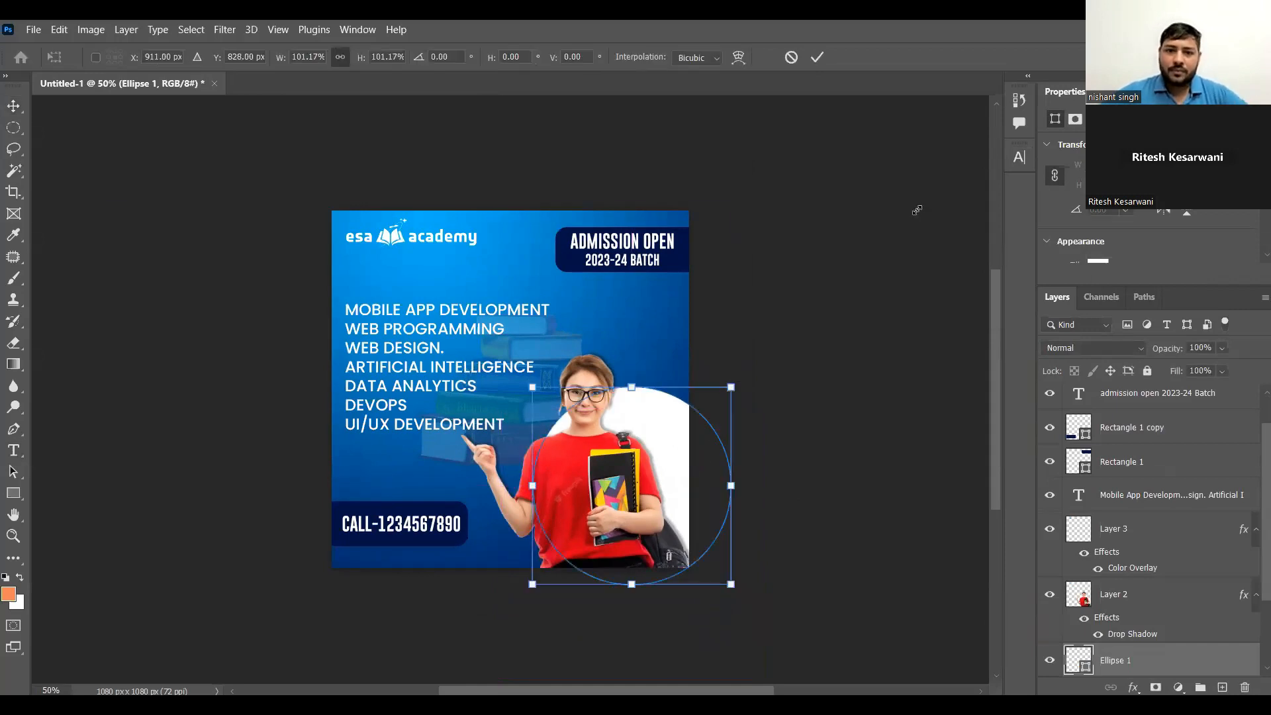
{"action": "left_click_drag", "start_coordinate": [1016, 172], "coordinate": [920, 196]}
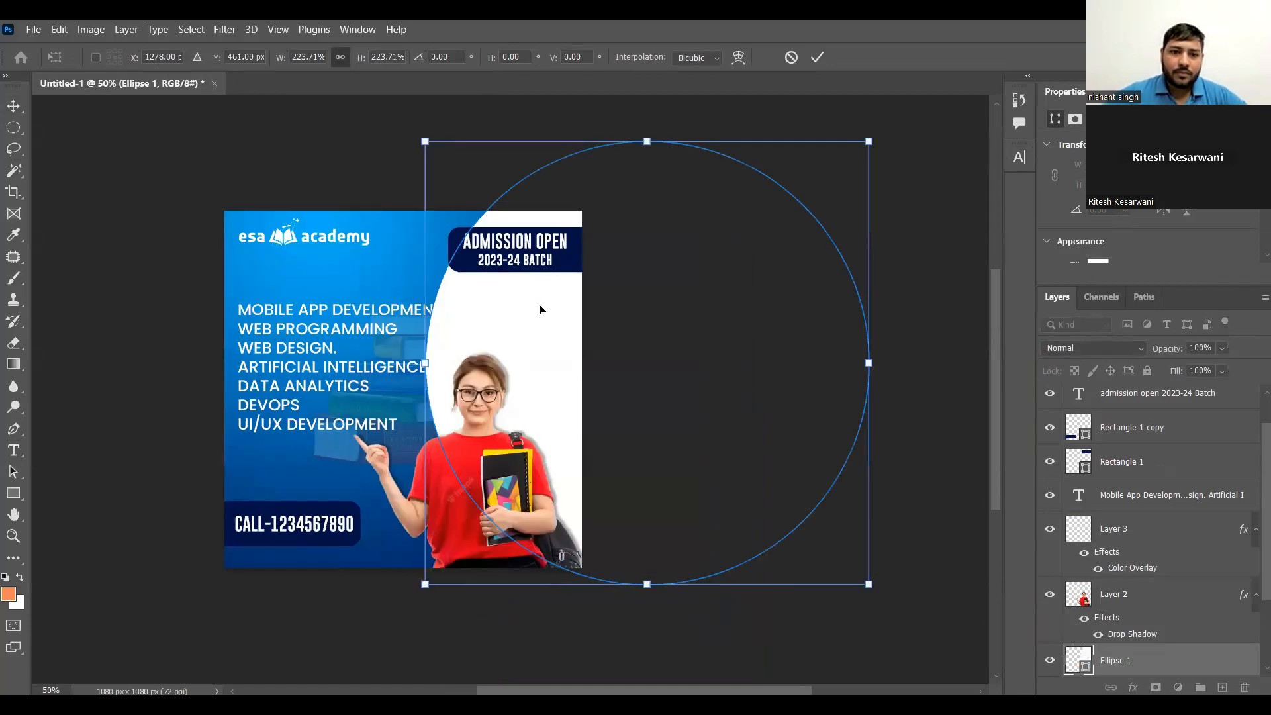
{"action": "key", "text": "Return"}
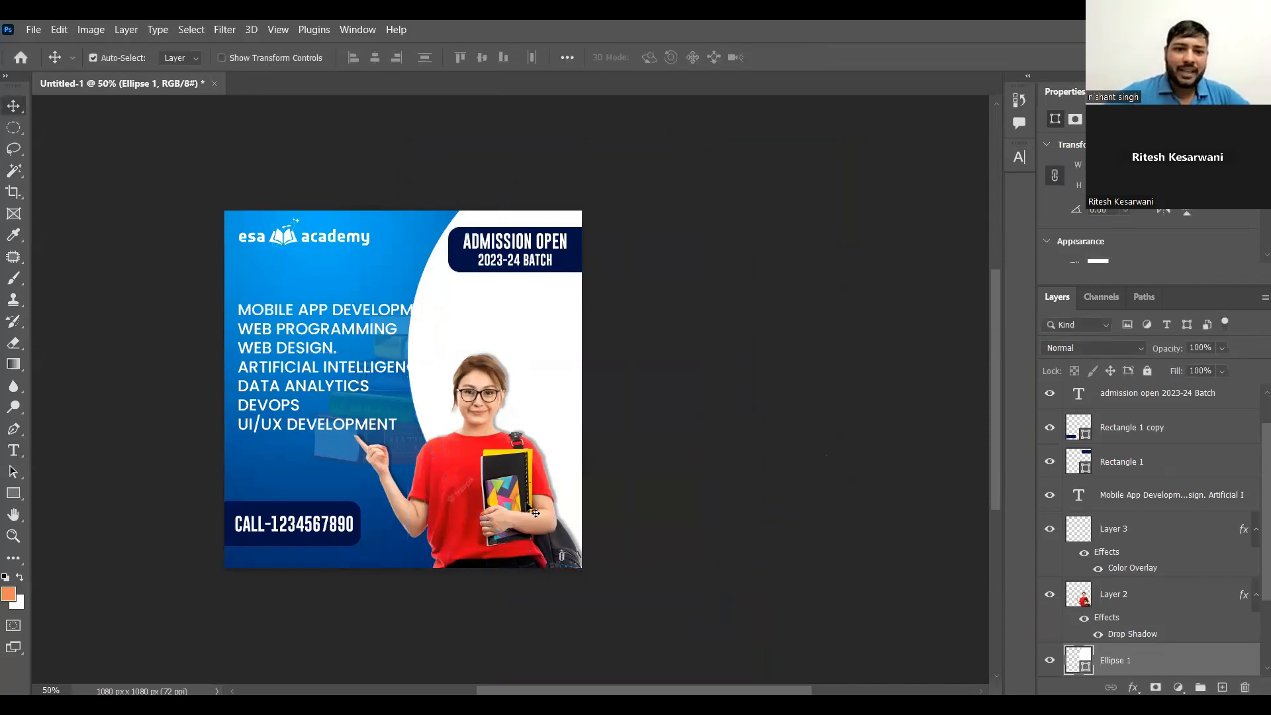
{"action": "left_click_drag", "start_coordinate": [535, 408], "coordinate": [644, 396]}
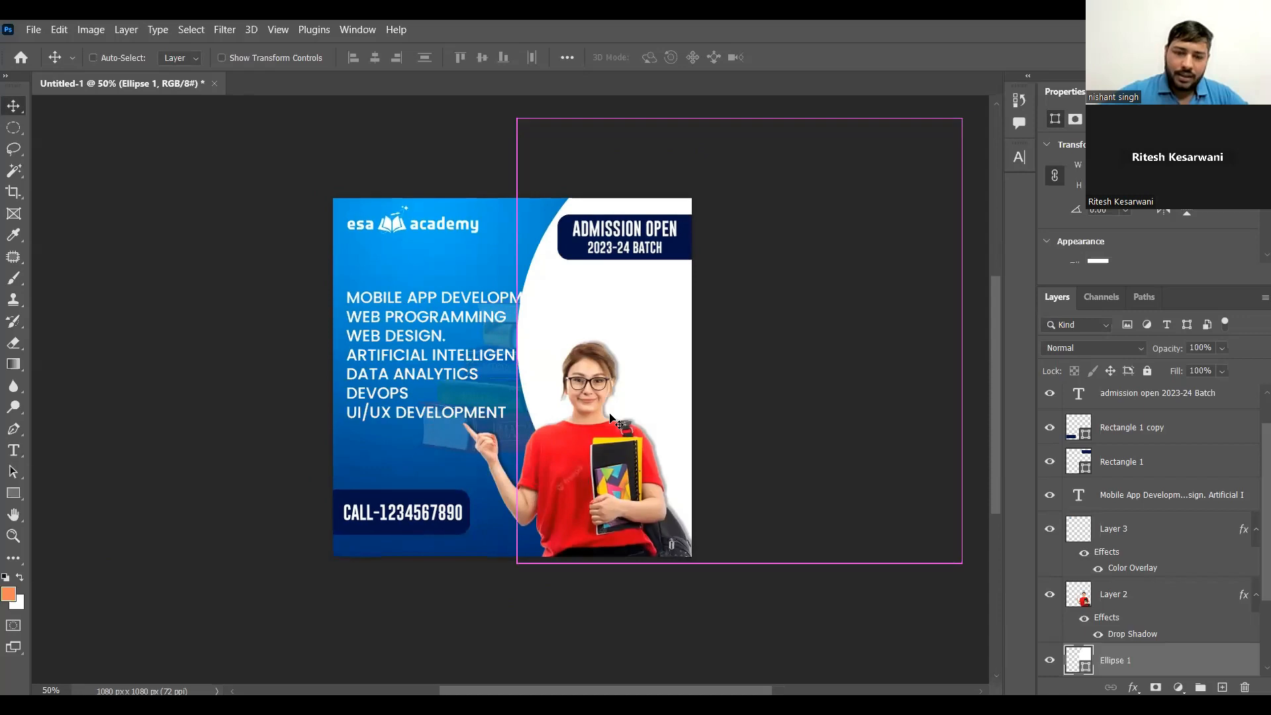
{"action": "key", "text": "ctrl+plus"}
{"action": "scroll", "coordinate": [602, 410], "scroll_direction": "up", "scroll_amount": 1}
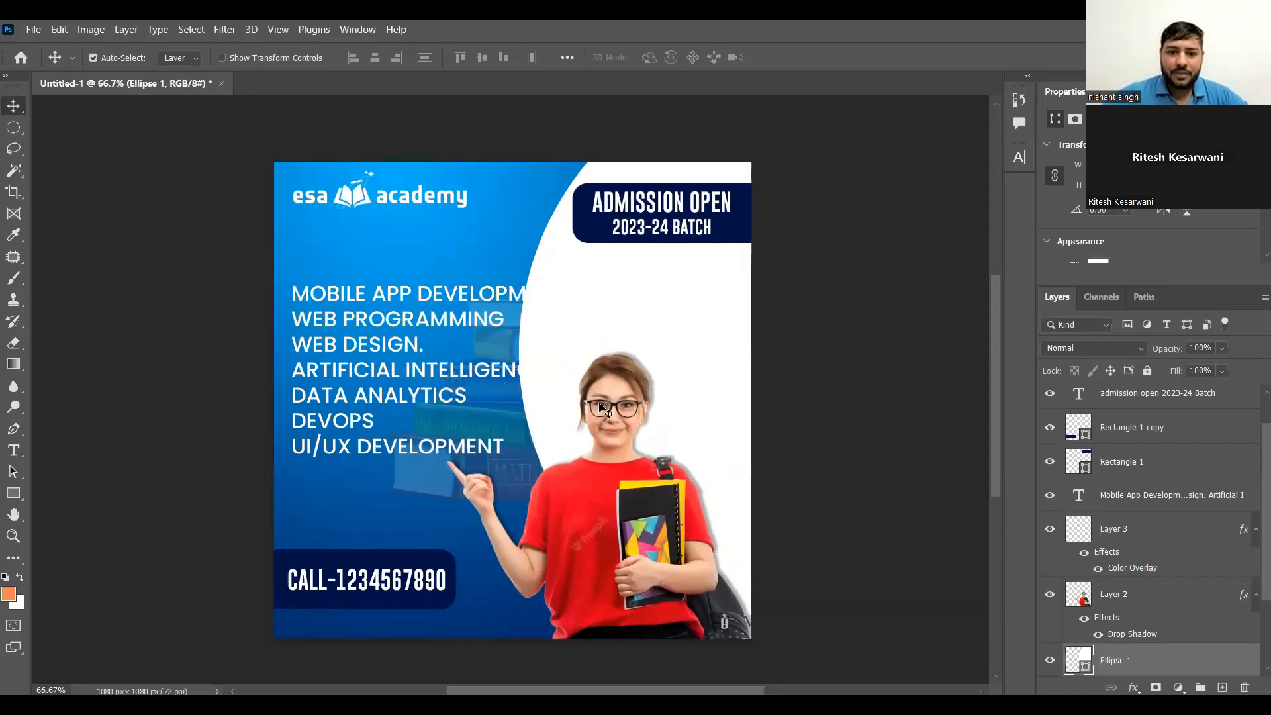
{"action": "left_click", "coordinate": [800, 515]}
- Change the font of the whole course list to Gobold Regular
{"action": "left_click", "coordinate": [1224, 495]}
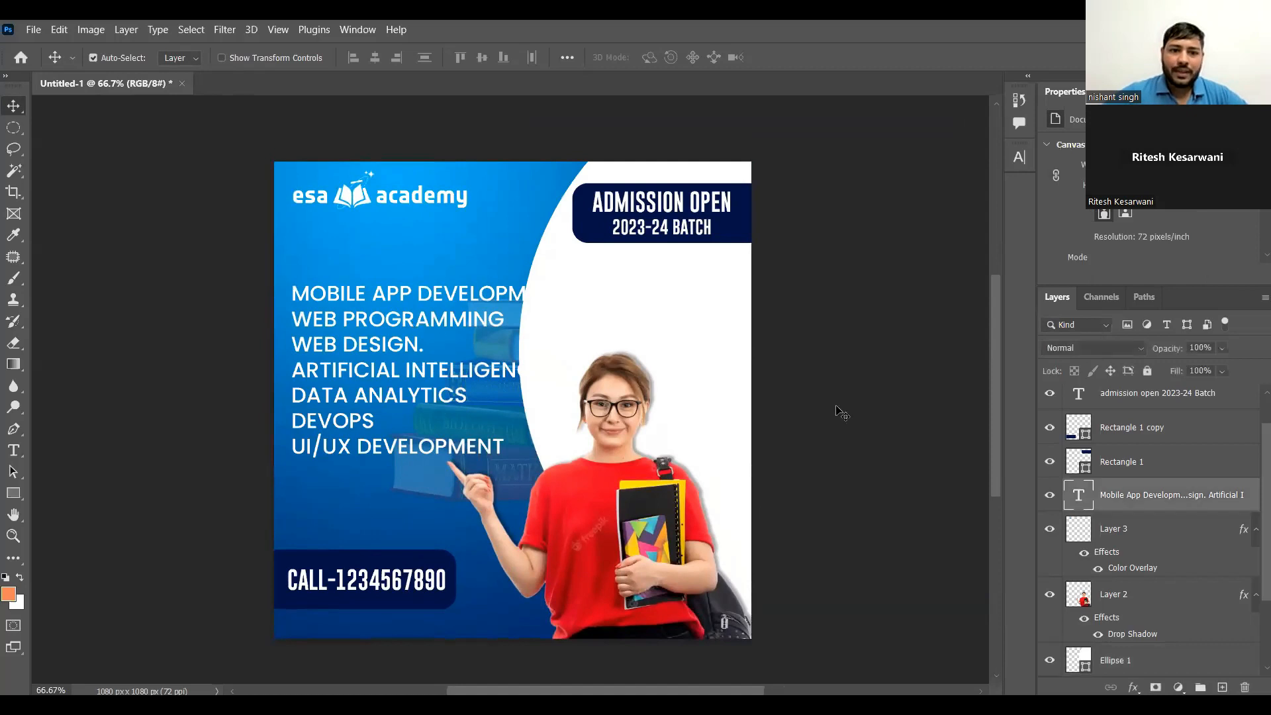
{"action": "double_click", "coordinate": [1080, 497]}
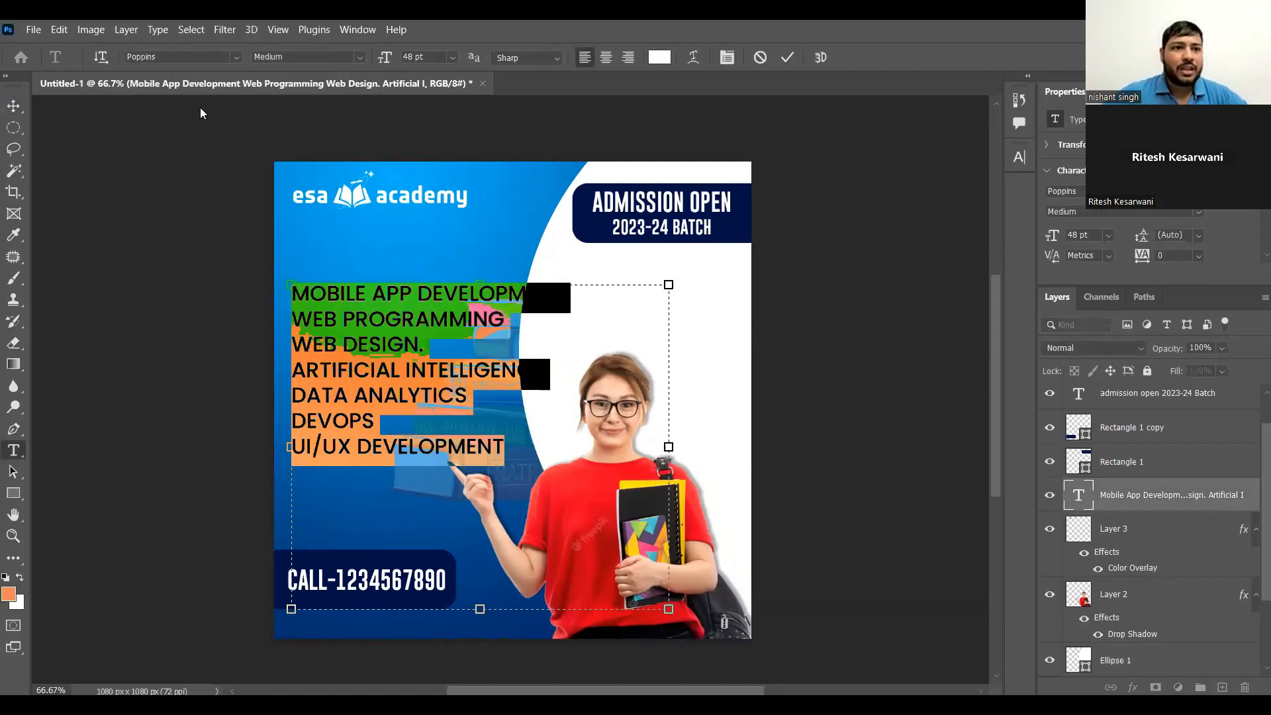
{"action": "left_click", "coordinate": [236, 58]}
{"action": "left_click", "coordinate": [201, 110]}
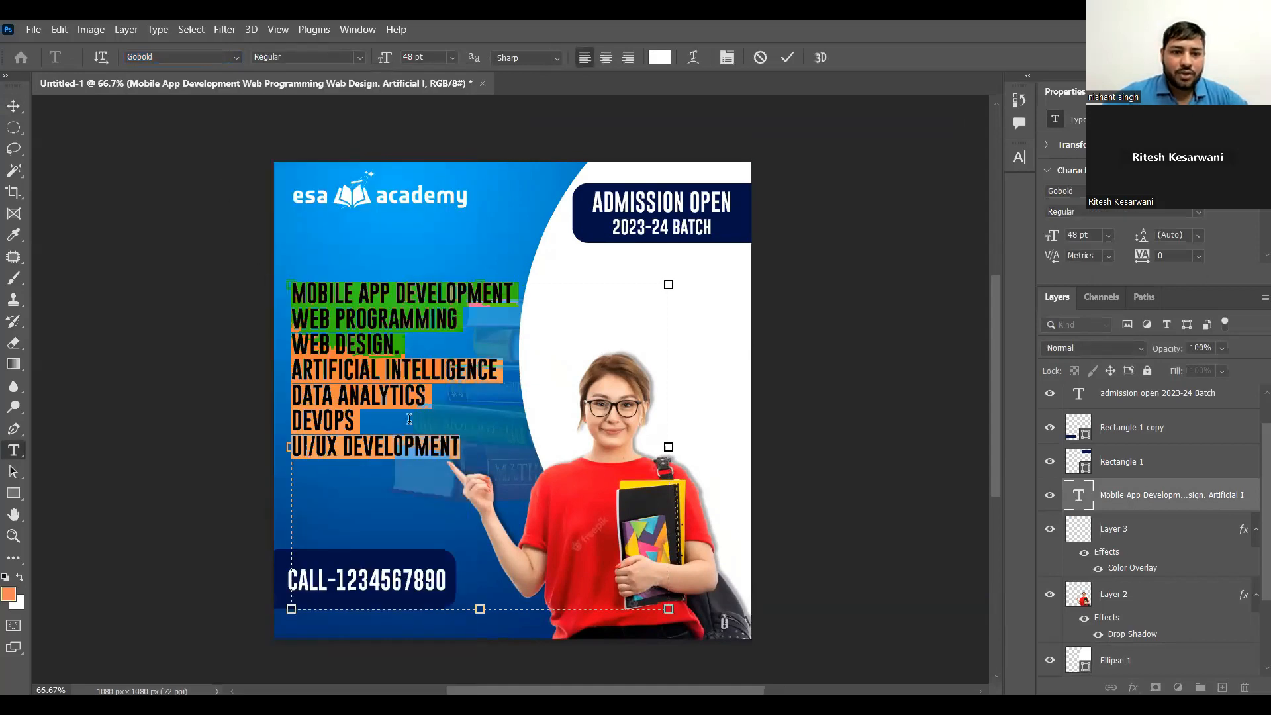
- Break the course list lines before "Development" in Mobile App Development and before "Intelligence" in Artificial Intelligence
{"action": "left_click", "coordinate": [396, 304]}
{"action": "key", "text": "Return"}
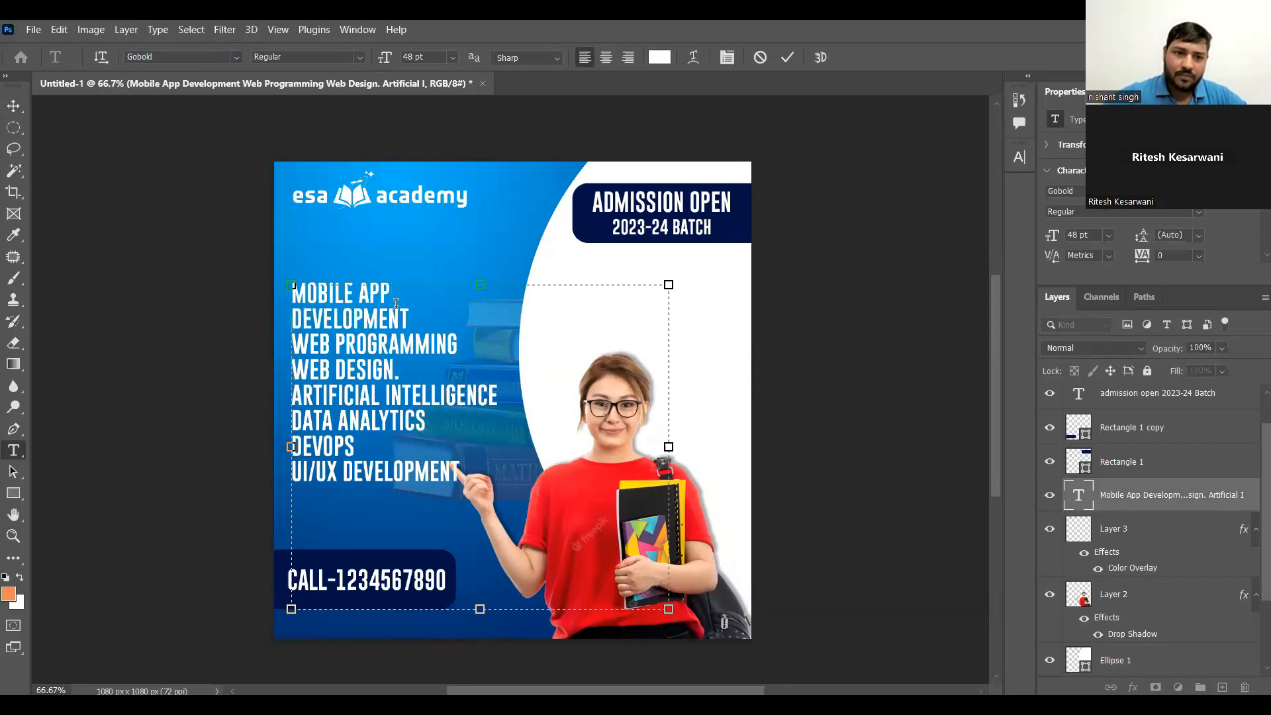
{"action": "left_click", "coordinate": [384, 393]}
{"action": "key", "text": "Delete"}
{"action": "key", "text": "Return"}
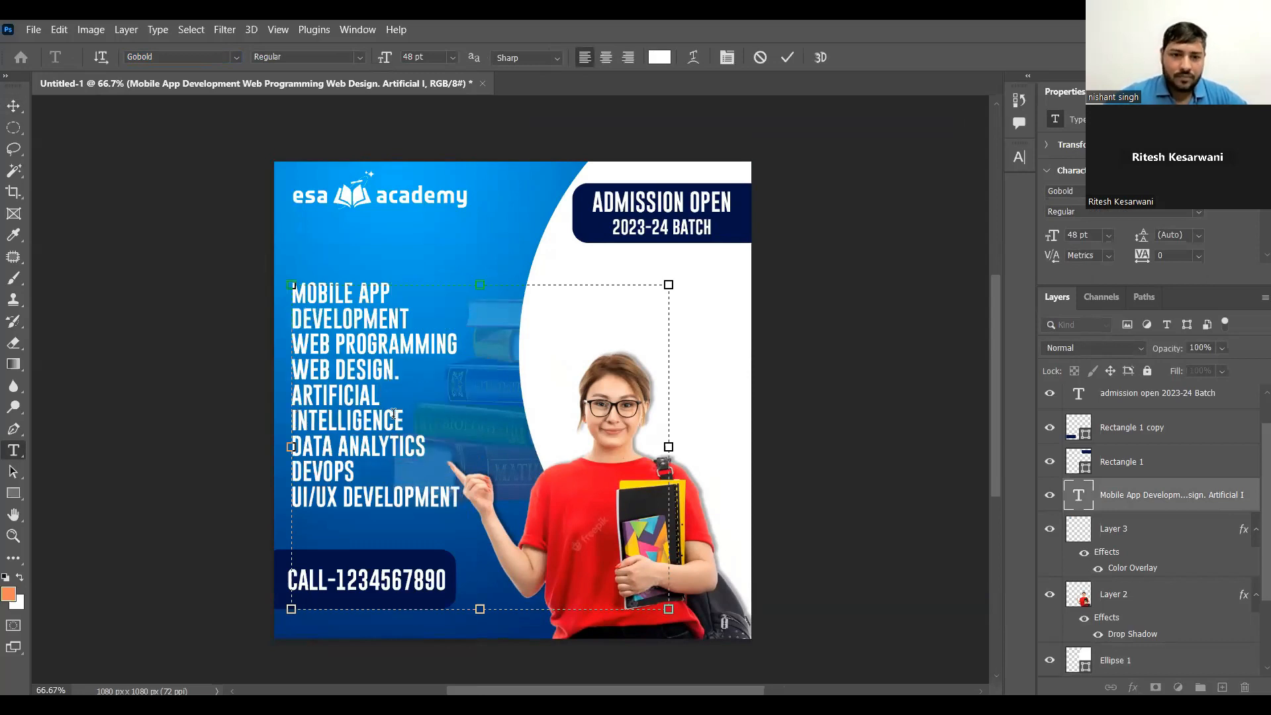
{"action": "left_click", "coordinate": [1202, 498]}
{"action": "key", "text": "v"}
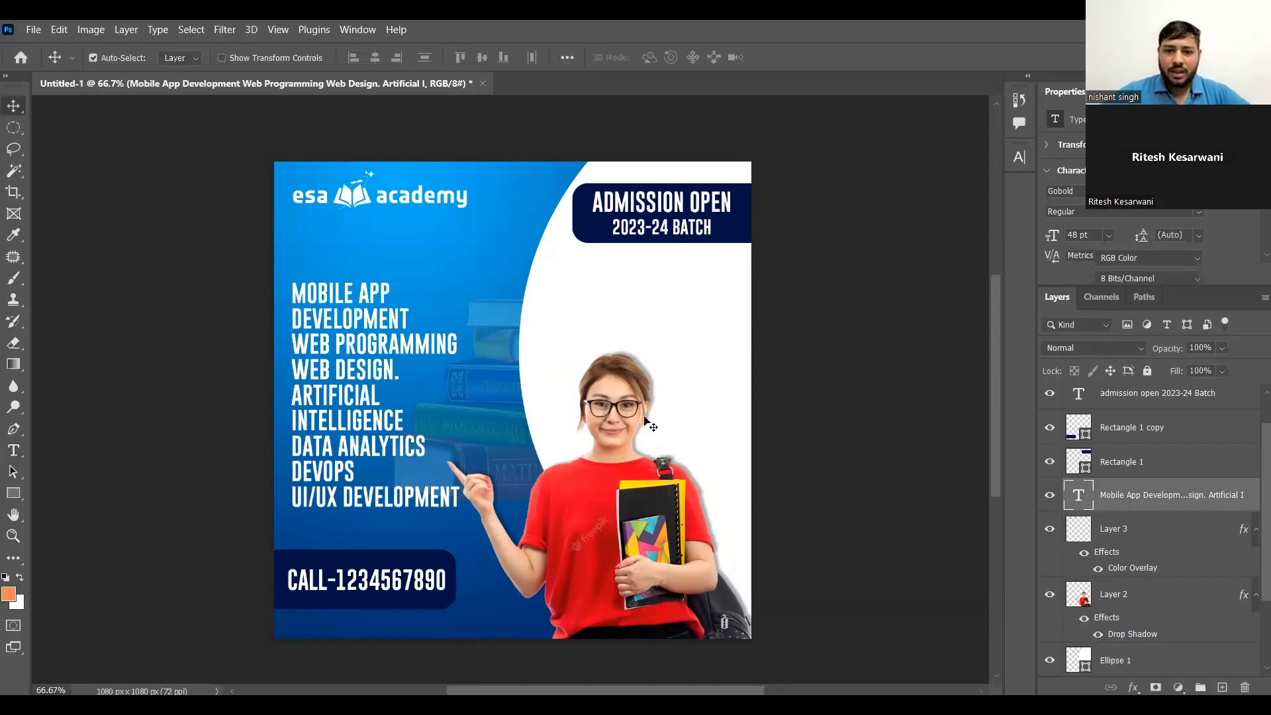
{"action": "left_click", "coordinate": [757, 311]}
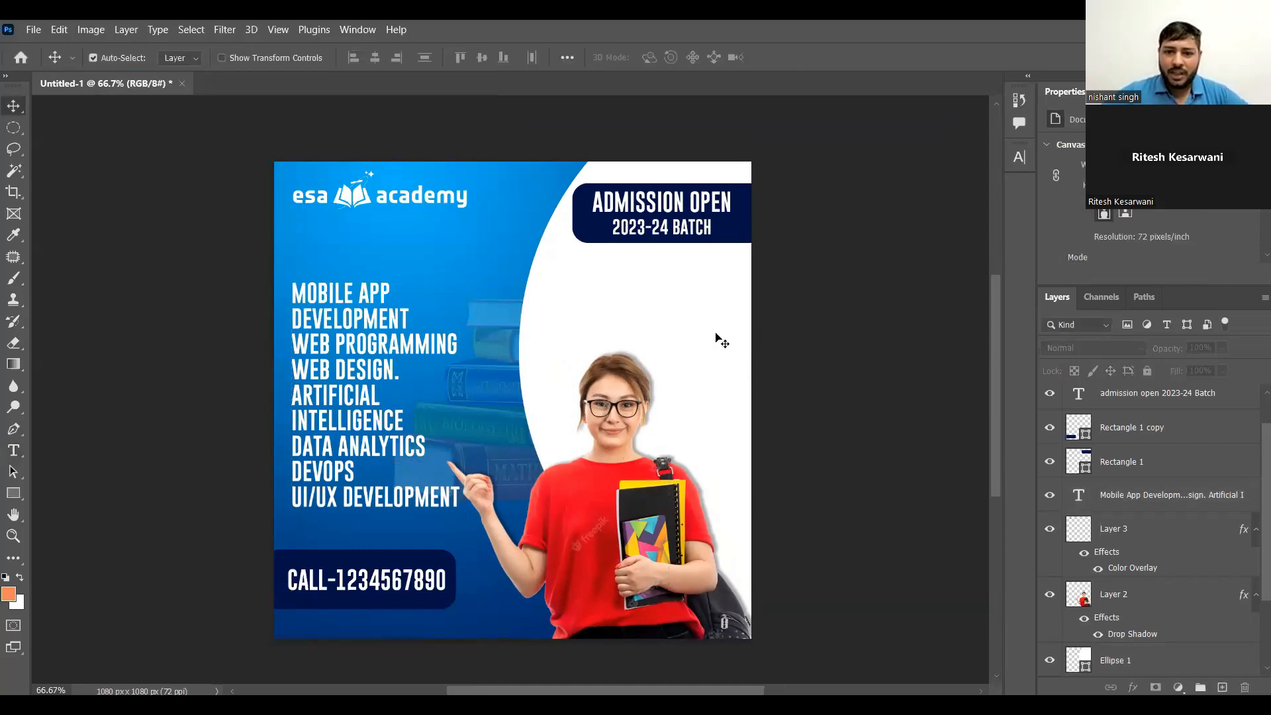
- Add the classroom photo directly above the large white circle's layer and clip it to the circle
{"action": "left_click", "coordinate": [680, 311]}
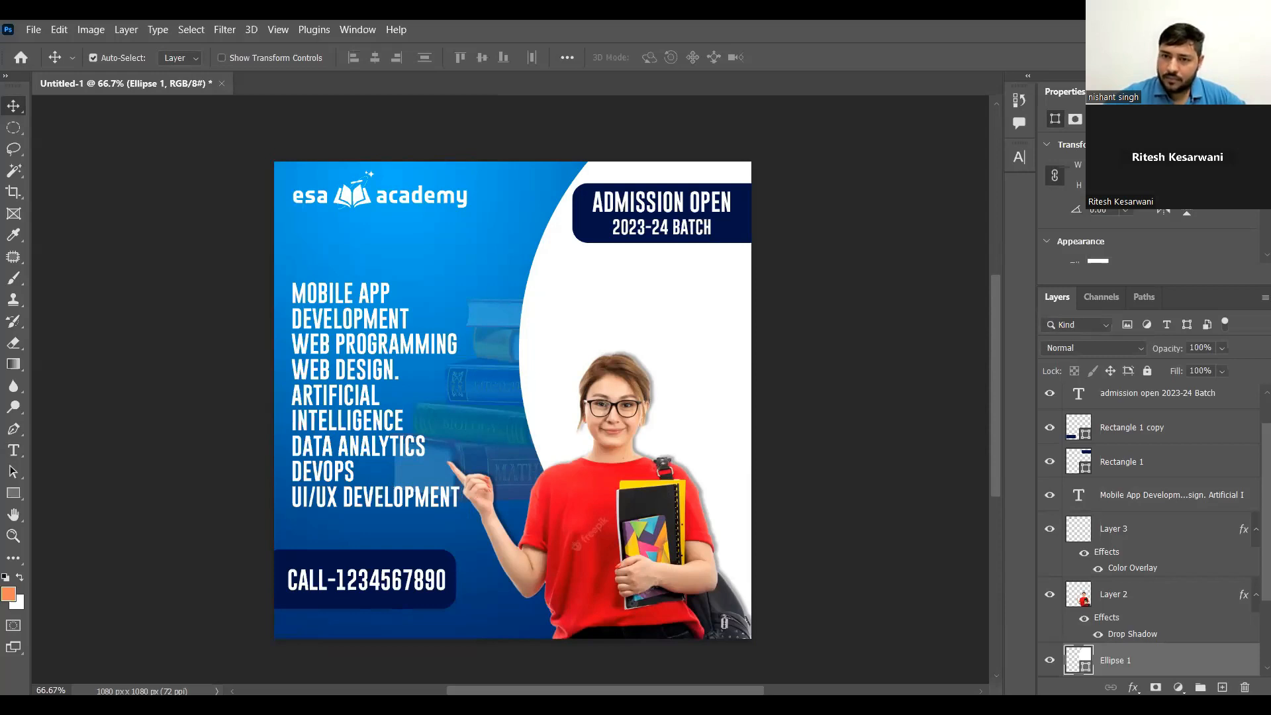
{"action": "scroll", "coordinate": [1165, 563], "scroll_direction": "down", "scroll_amount": 1}
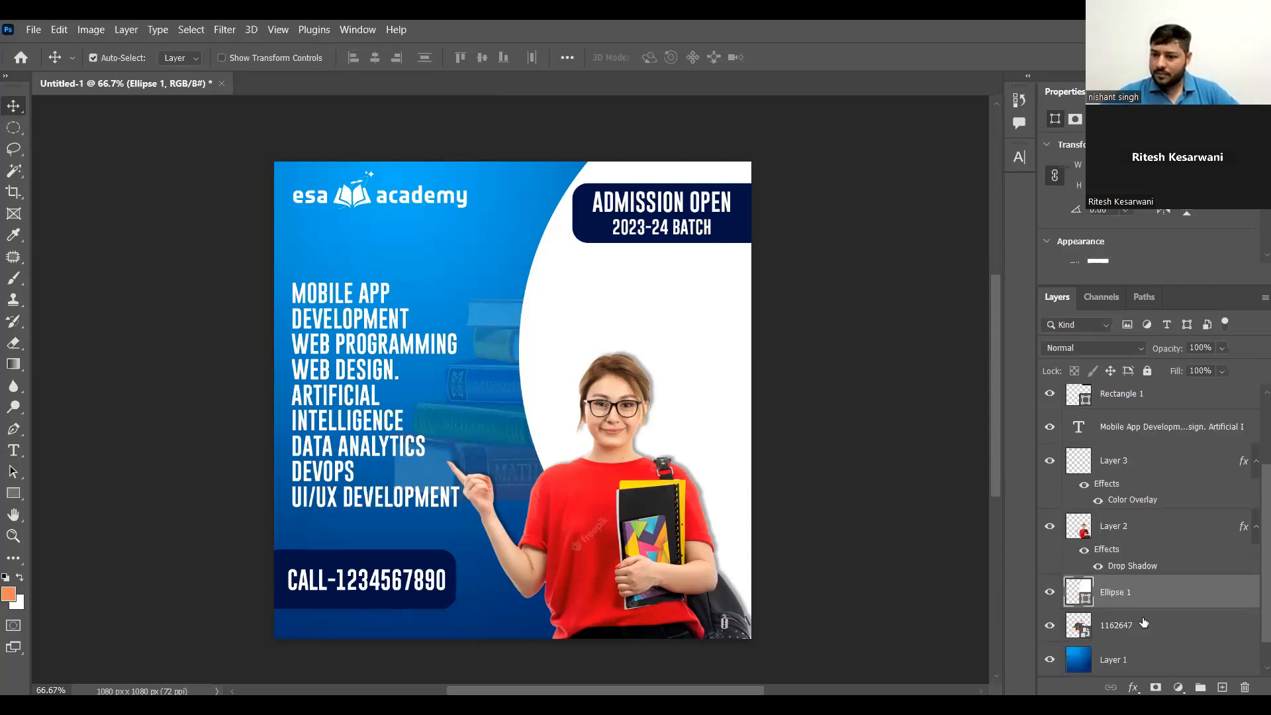
{"action": "left_click_drag", "start_coordinate": [1166, 626], "coordinate": [1175, 616]}
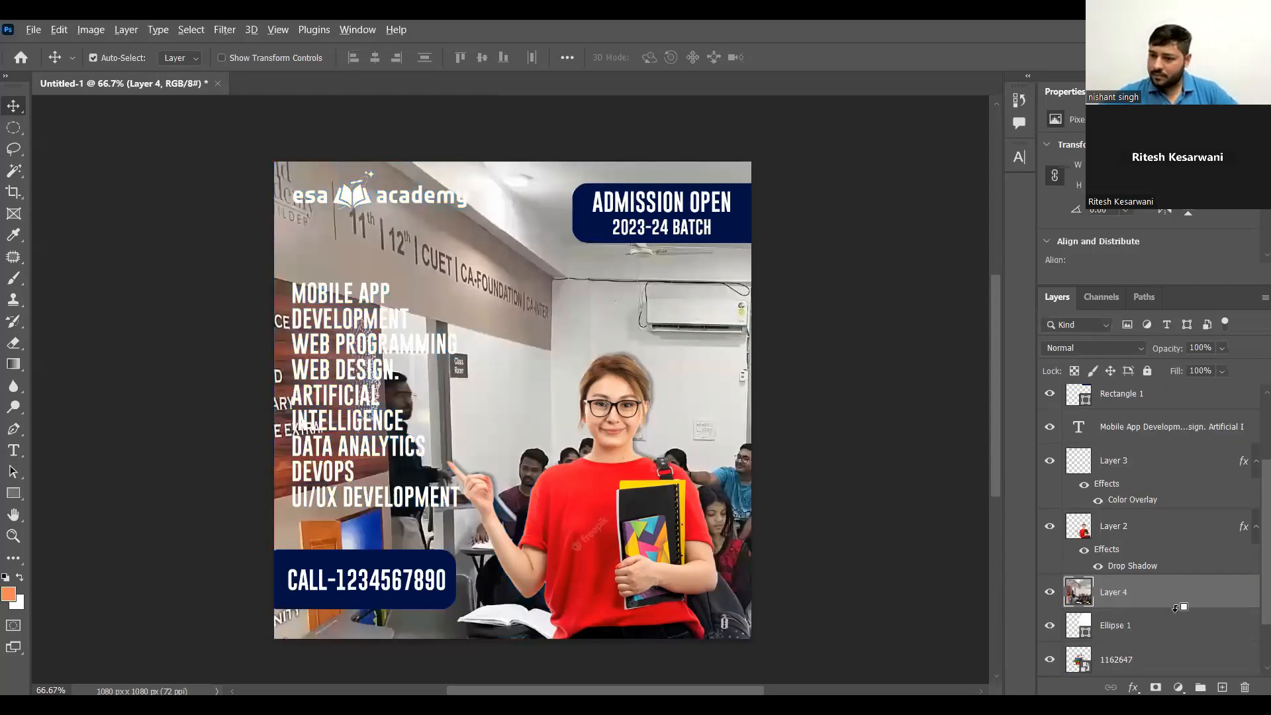
{"action": "key", "text": "ctrl+alt+g"}
- Scale and position the classroom photo to fit the circle and reduce its opacity to 22%
{"action": "key", "text": "ctrl+t"}
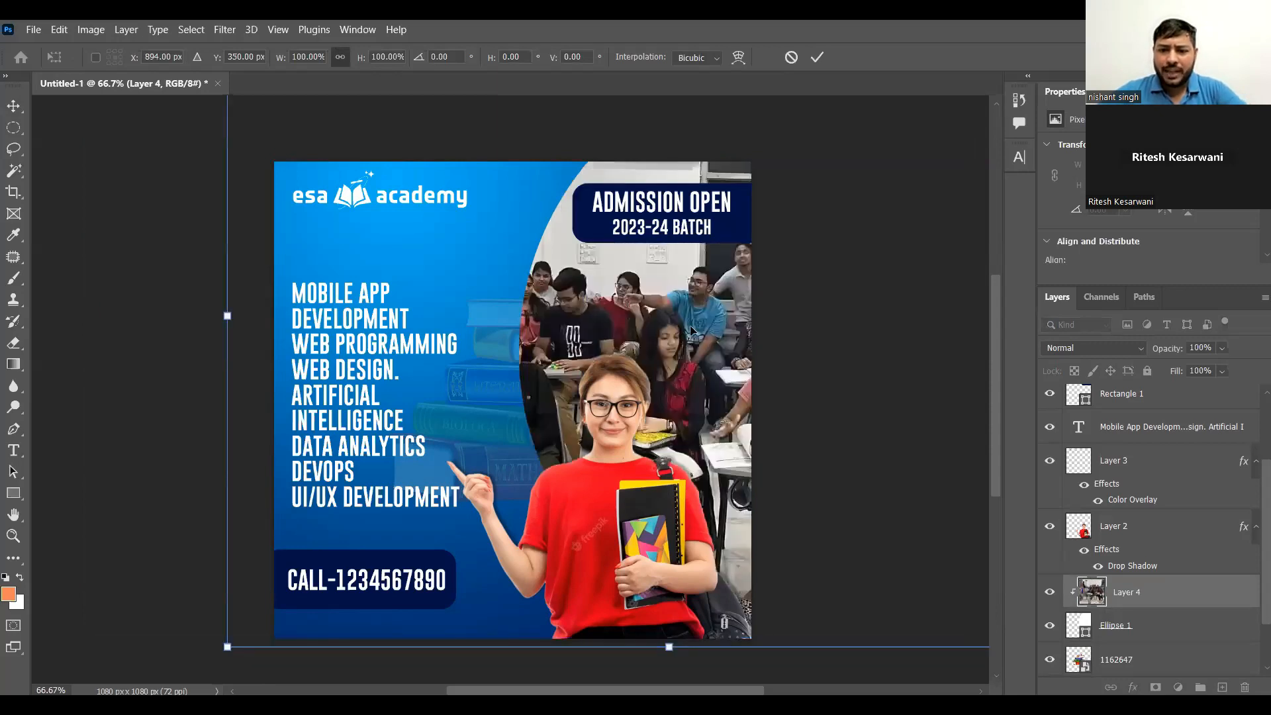
{"action": "key", "text": "Return"}
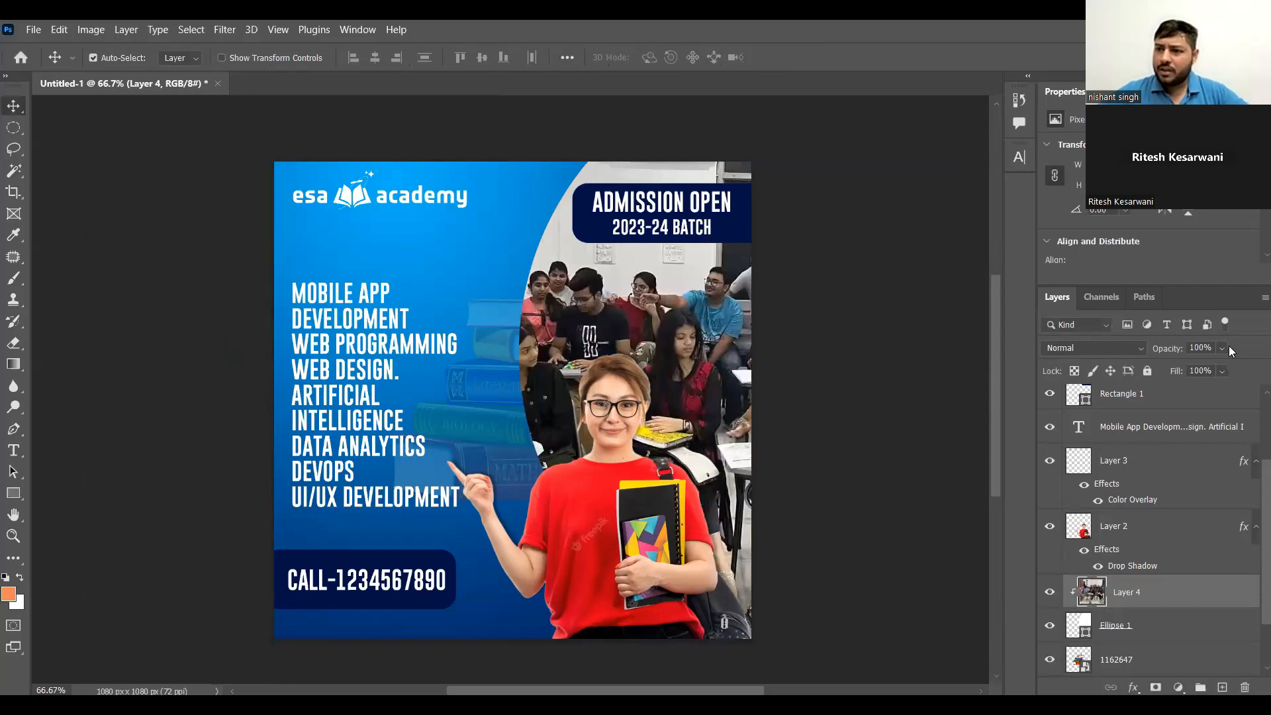
{"action": "left_click_drag", "start_coordinate": [1222, 348], "coordinate": [1219, 368]}
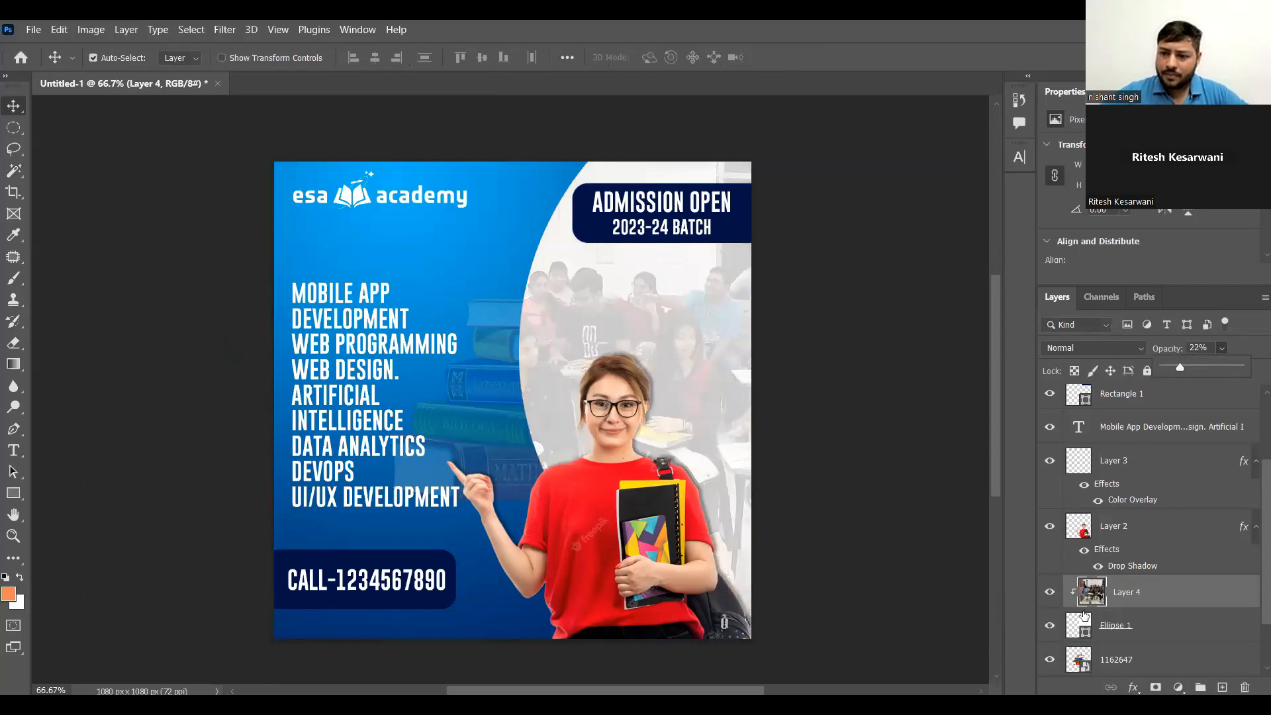
- Try blue fills such as 0073ab on the large circle and restore it to white ffffff
{"action": "double_click", "coordinate": [1079, 625]}
{"action": "left_click", "coordinate": [488, 228]}
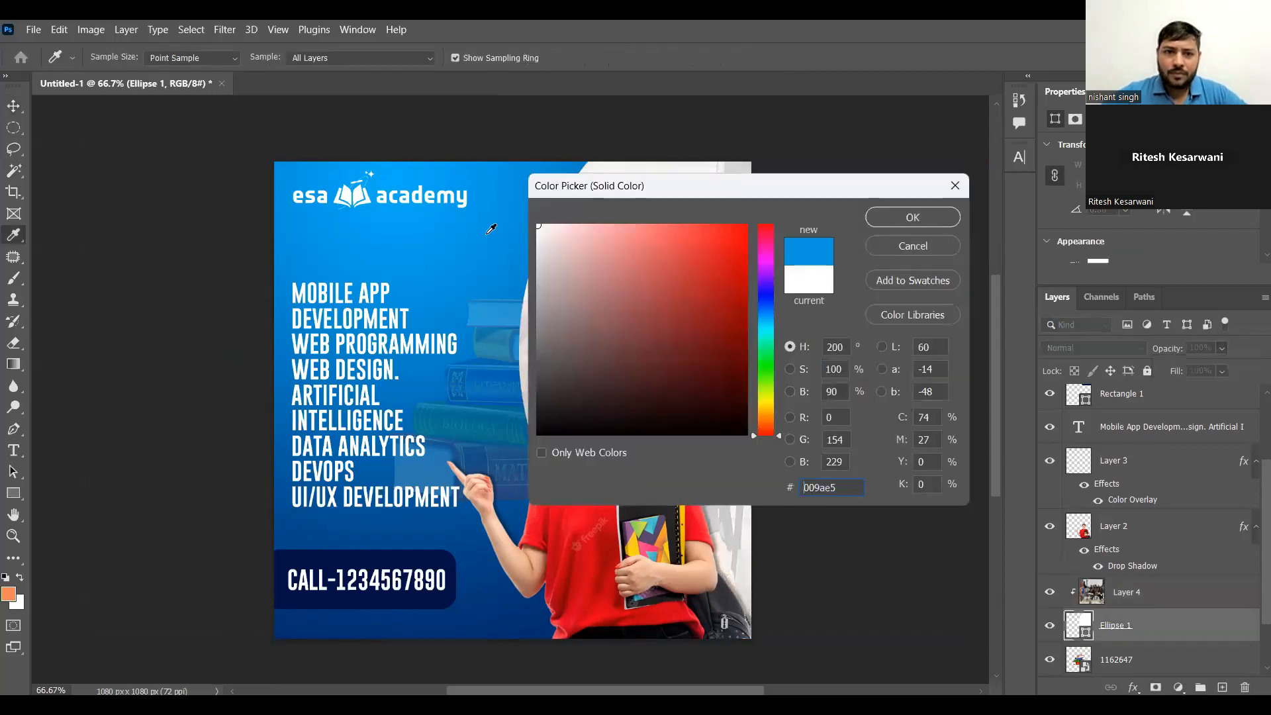
{"action": "left_click_drag", "start_coordinate": [732, 186], "coordinate": [1052, 156]}
{"action": "mouse_move", "coordinate": [1022, 319]}
{"action": "left_mouse_down"}
{"action": "mouse_move", "coordinate": [1062, 387]}
{"action": "mouse_move", "coordinate": [1033, 302]}
{"action": "mouse_move", "coordinate": [1047, 247]}
{"action": "mouse_move", "coordinate": [1067, 264]}
{"action": "left_mouse_up"}
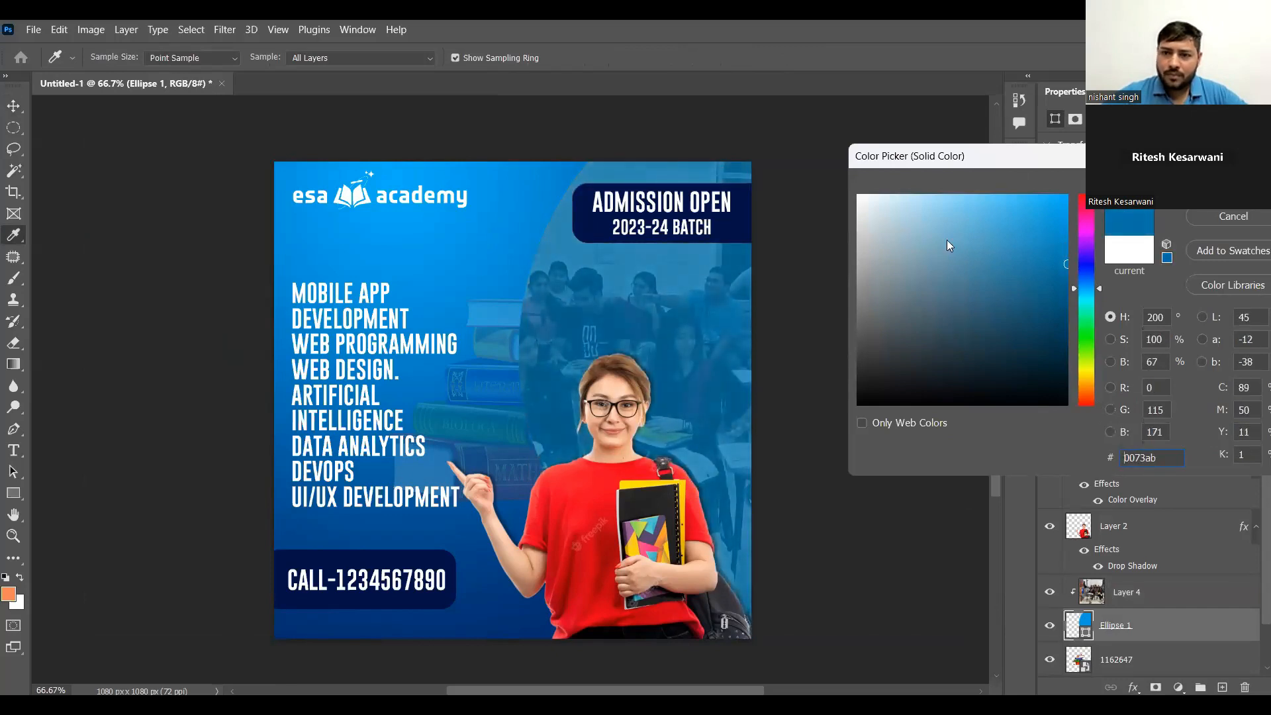
{"action": "left_click_drag", "start_coordinate": [951, 156], "coordinate": [831, 321]}
{"action": "left_click_drag", "start_coordinate": [942, 419], "coordinate": [957, 431]}
{"action": "left_click_drag", "start_coordinate": [913, 383], "coordinate": [739, 361]}
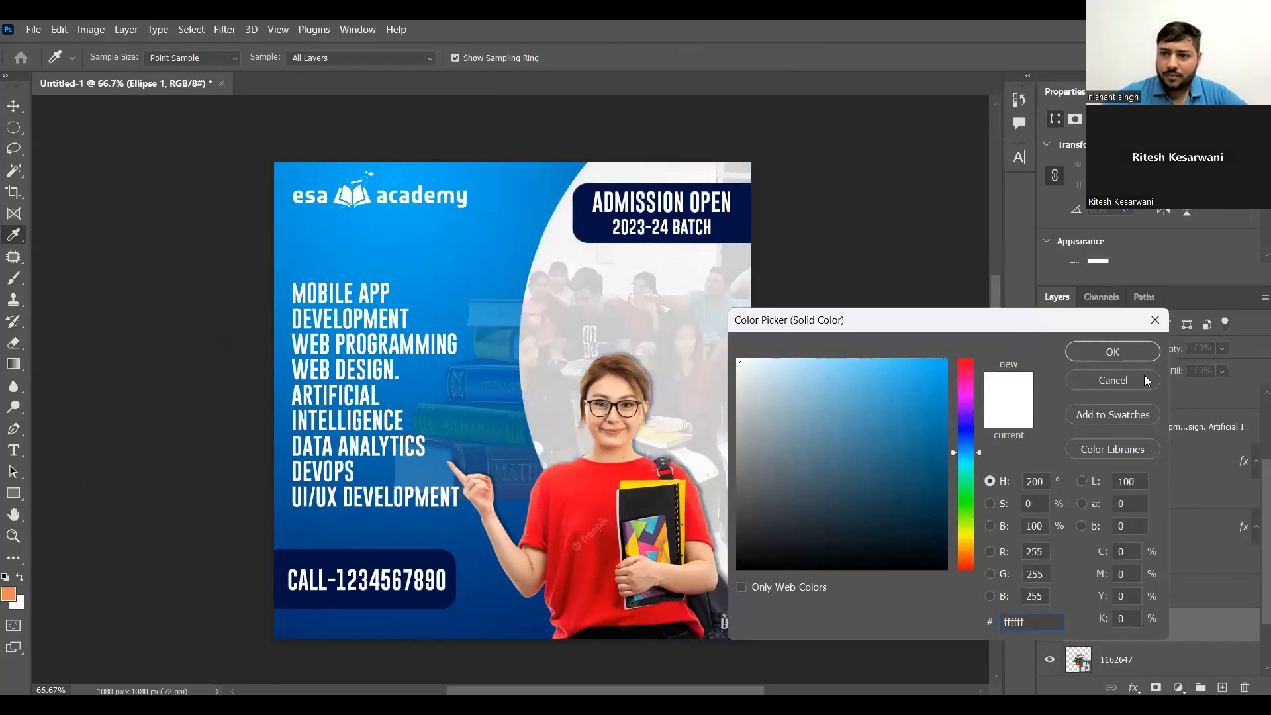
{"action": "left_click", "coordinate": [1144, 352]}
{"action": "left_click", "coordinate": [740, 229]}
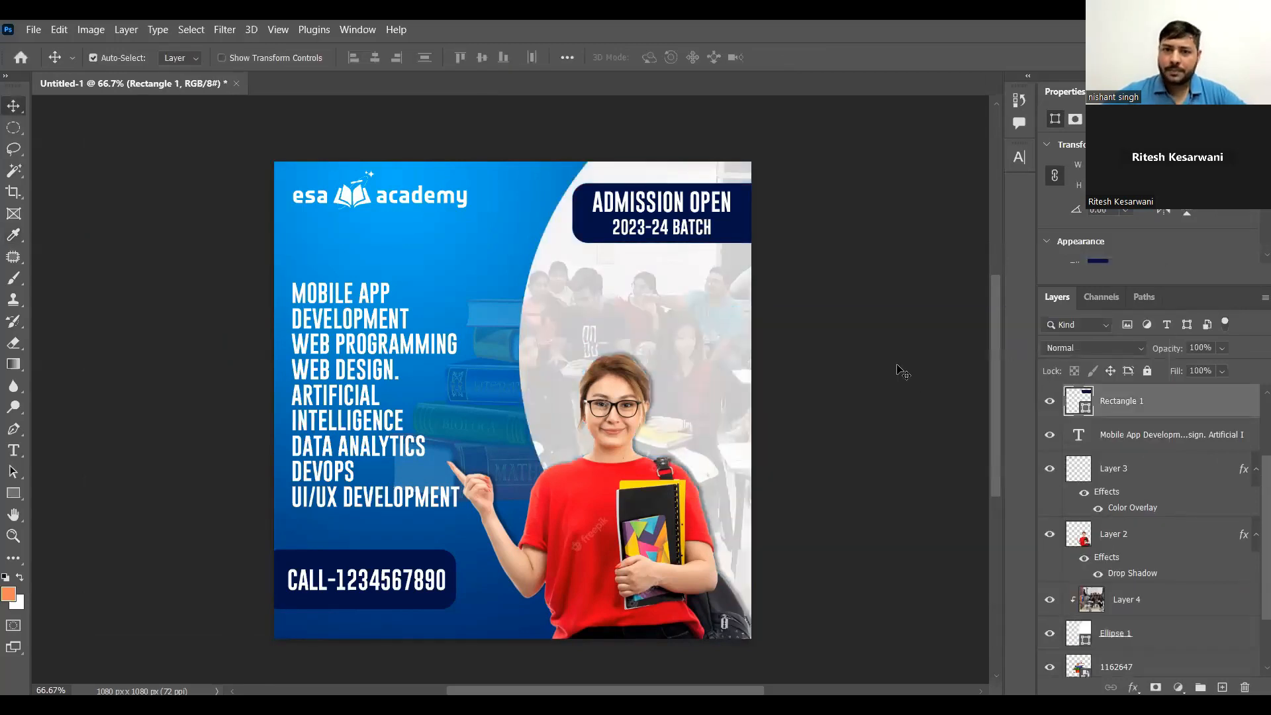
{"action": "left_click", "coordinate": [899, 374]}
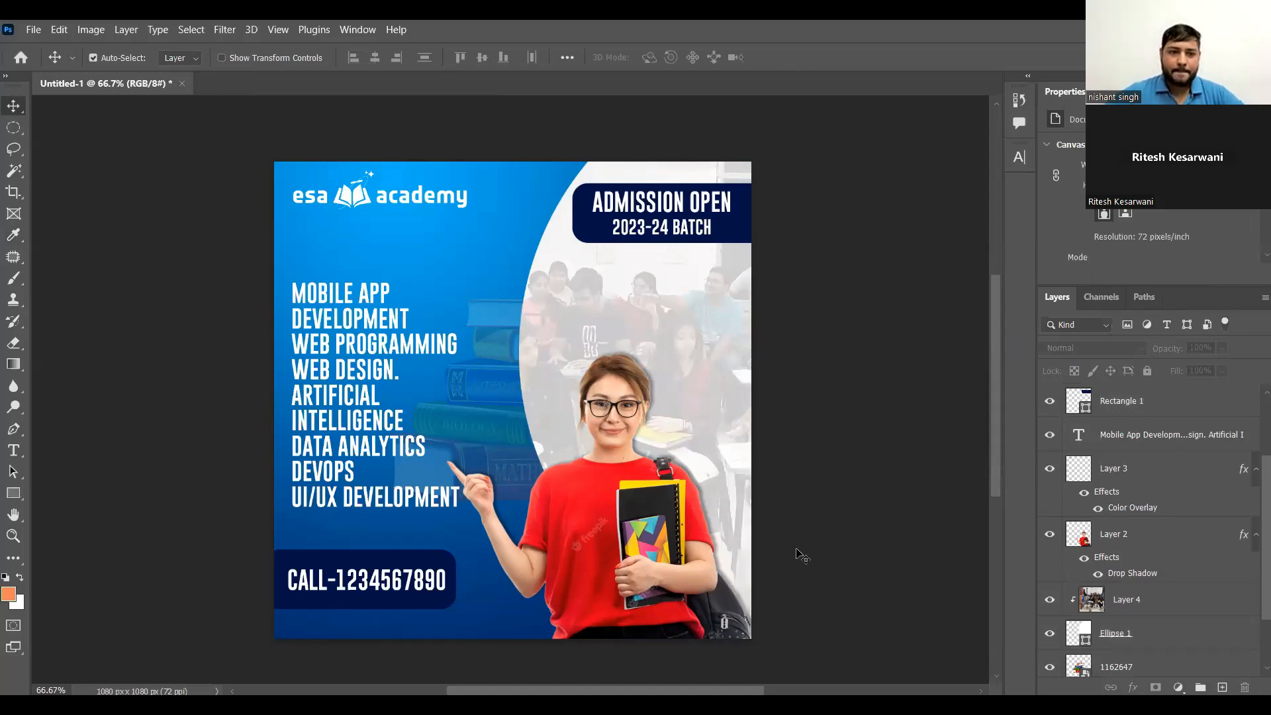
{"action": "left_click", "coordinate": [719, 388]}
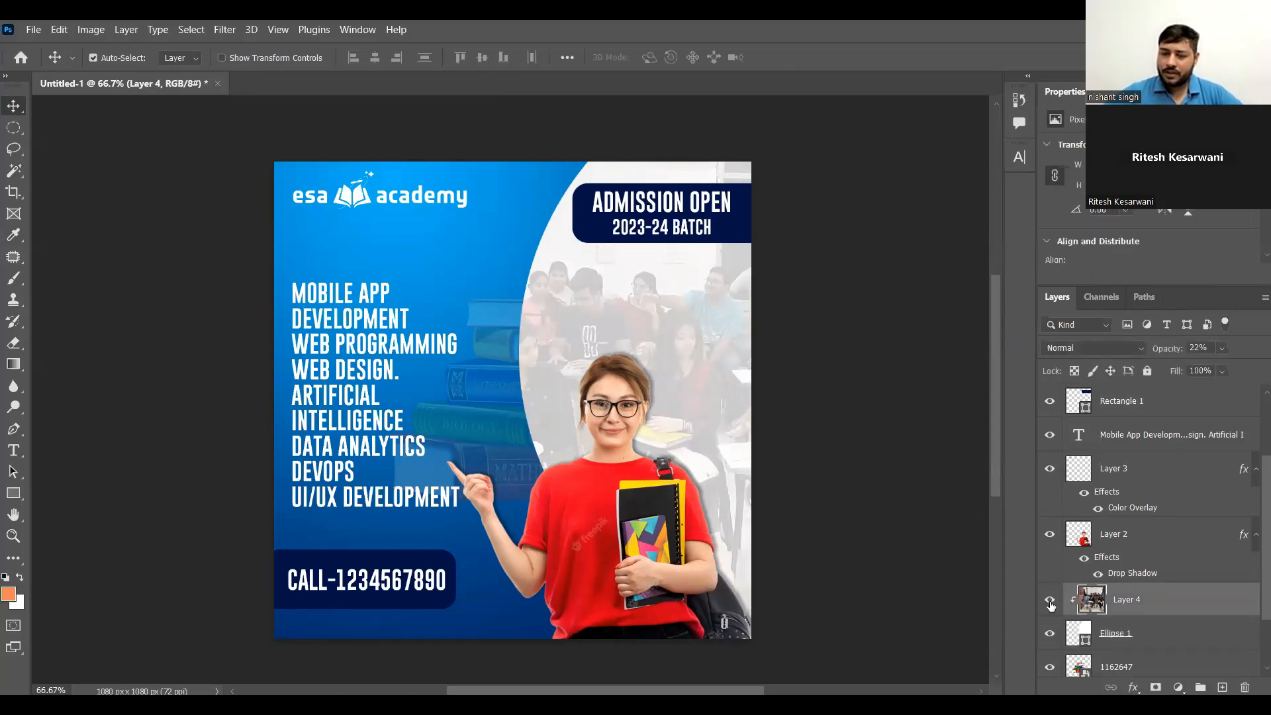
{"action": "left_click", "coordinate": [851, 539]}
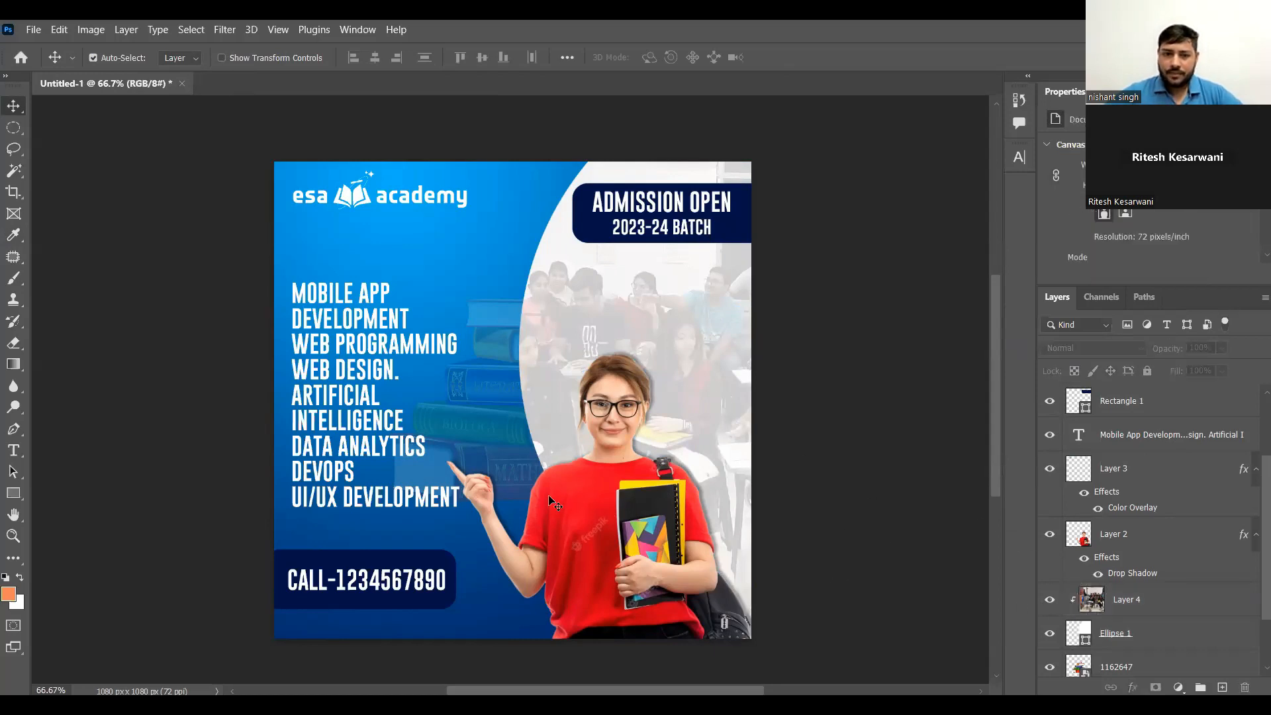
- Select the esa academy logo layer and start creating a new document
{"action": "left_click", "coordinate": [418, 202]}
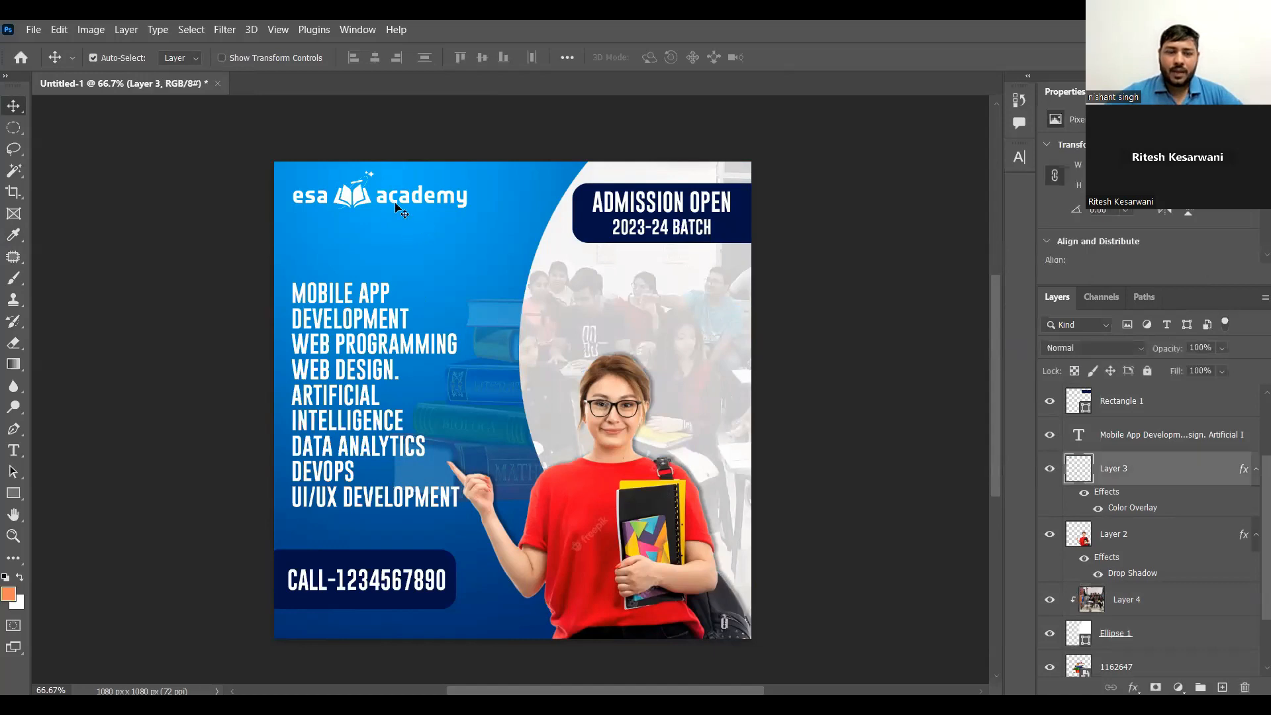
{"action": "key", "text": "ctrl+n"}
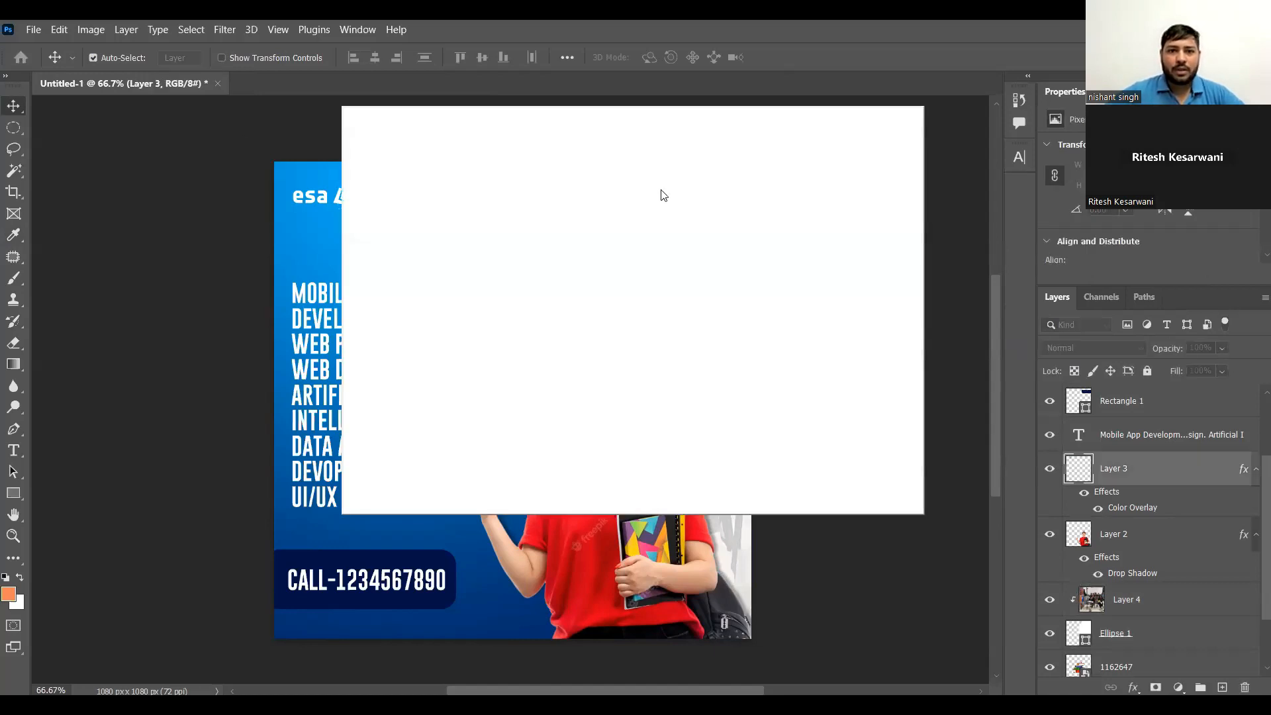